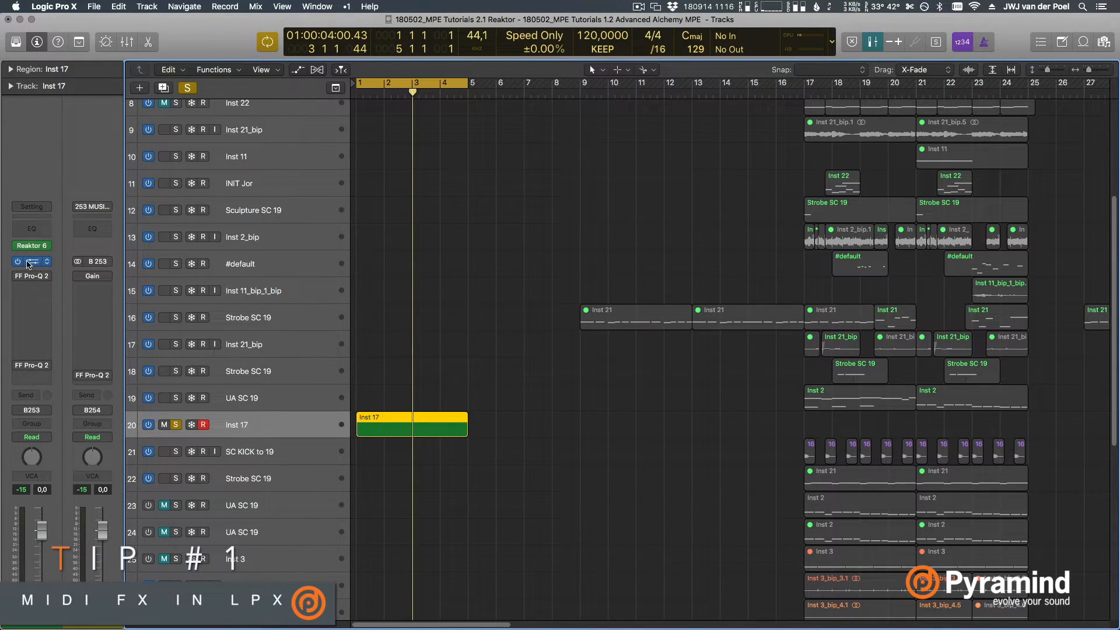
Open the FM8 instrument and the Reaktor 6 MIDIFX effect of track Inst 17 to examine their setup
left_click(29, 261)
left_click_drag(426, 64, 793, 113)
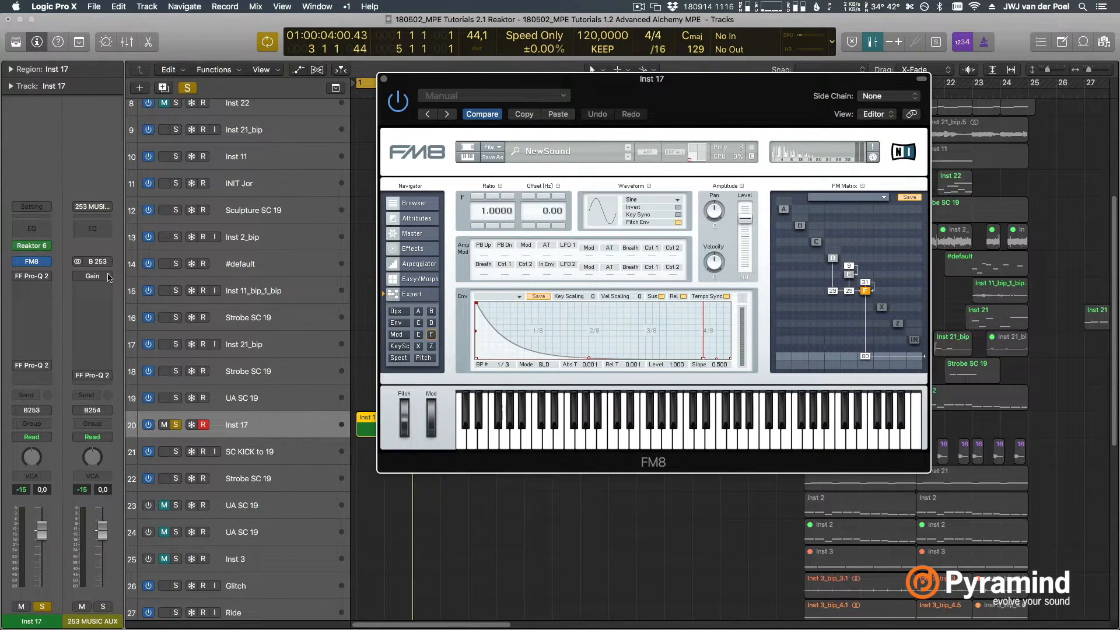
left_click(33, 245)
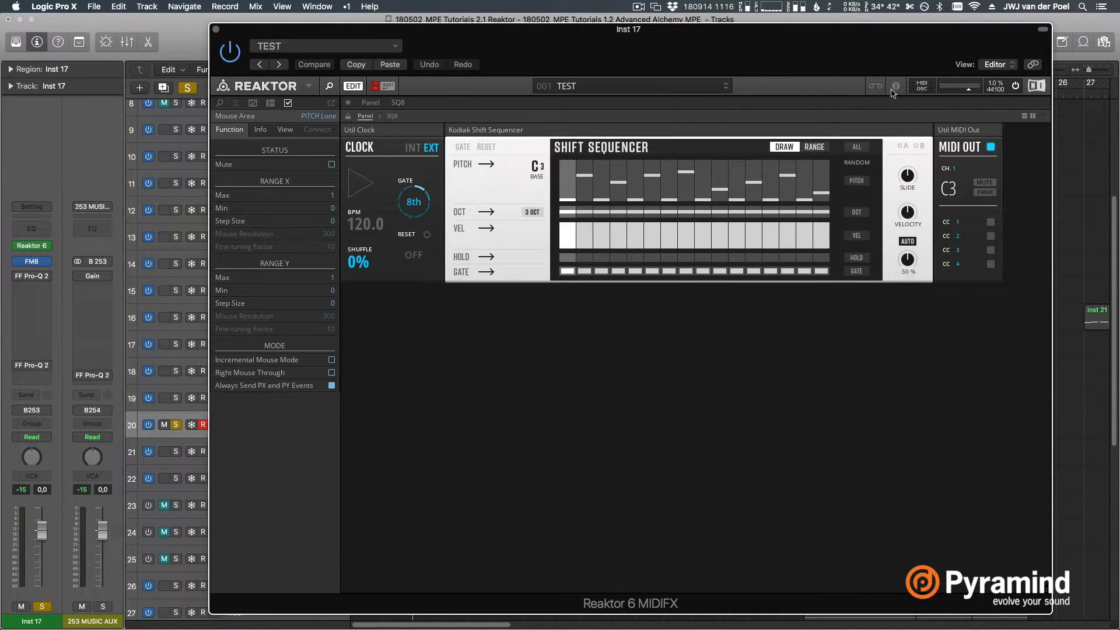
left_click_drag(850, 61, 821, 58)
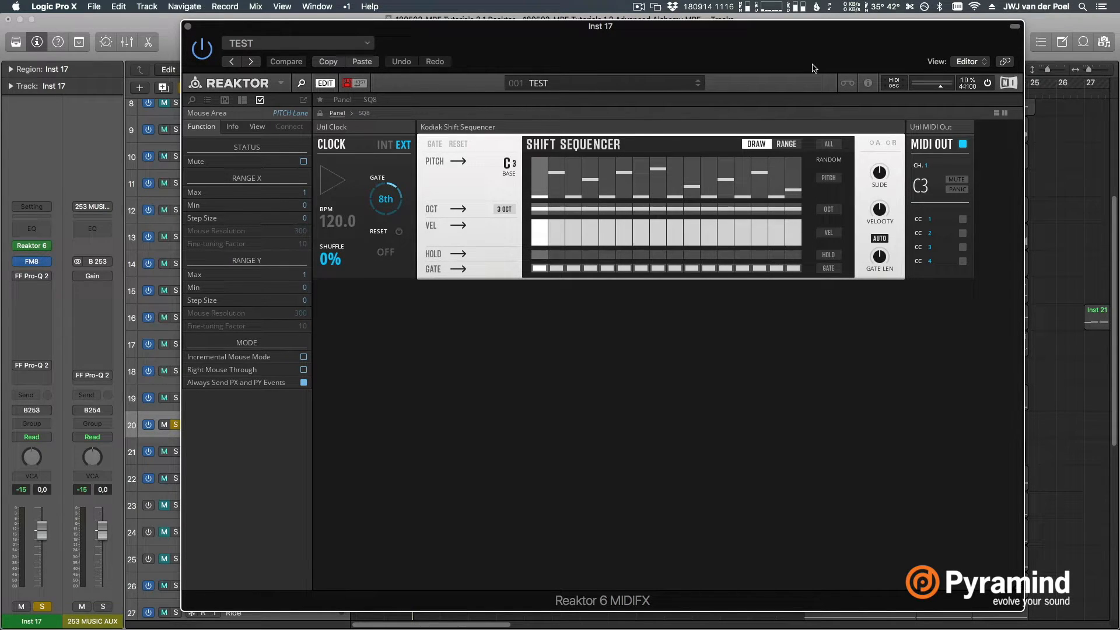
Play the project and check the Shift Sequencer running on Inst 17, with the plug-in windows hidden again at the end
key("v")
key("space")
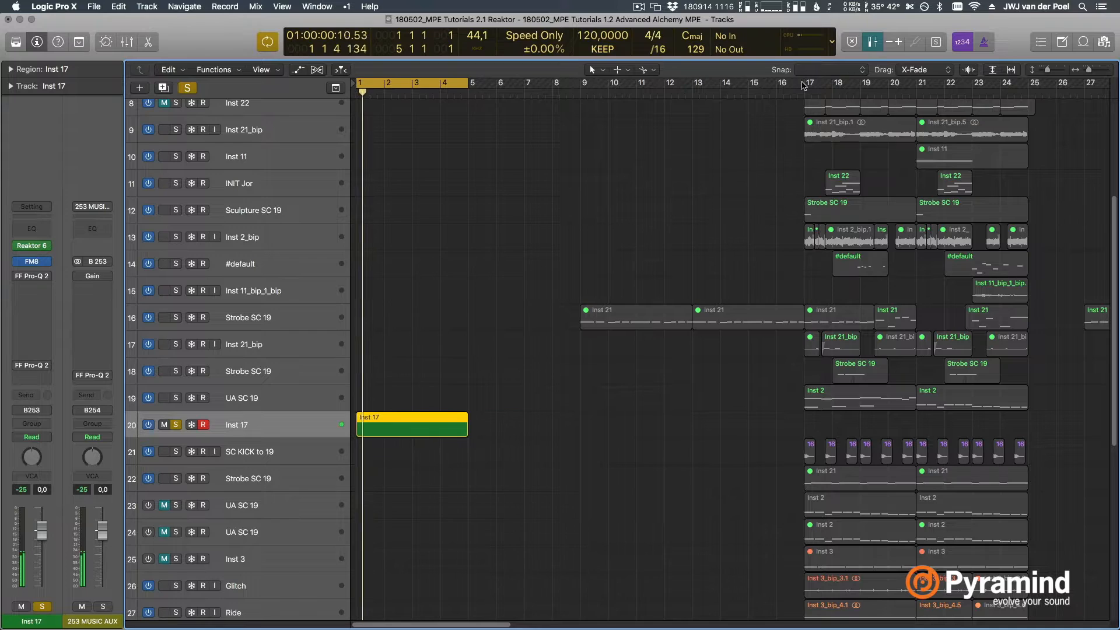
key("v")
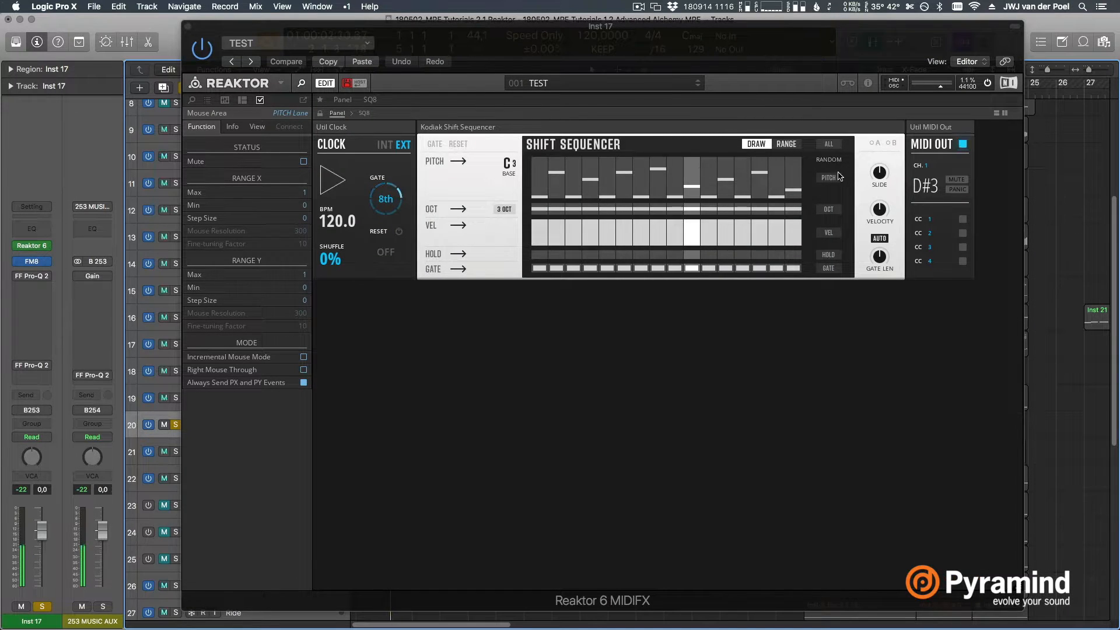
key("v")
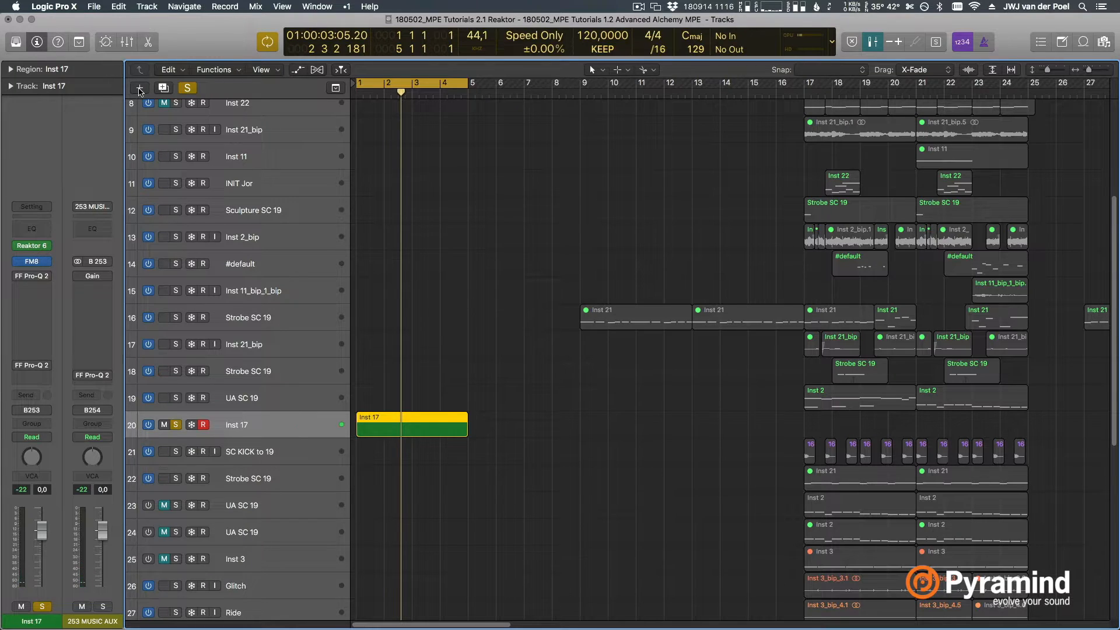
Create a new software instrument track below Inst 17 and solo it
left_click(140, 87)
key("Return")
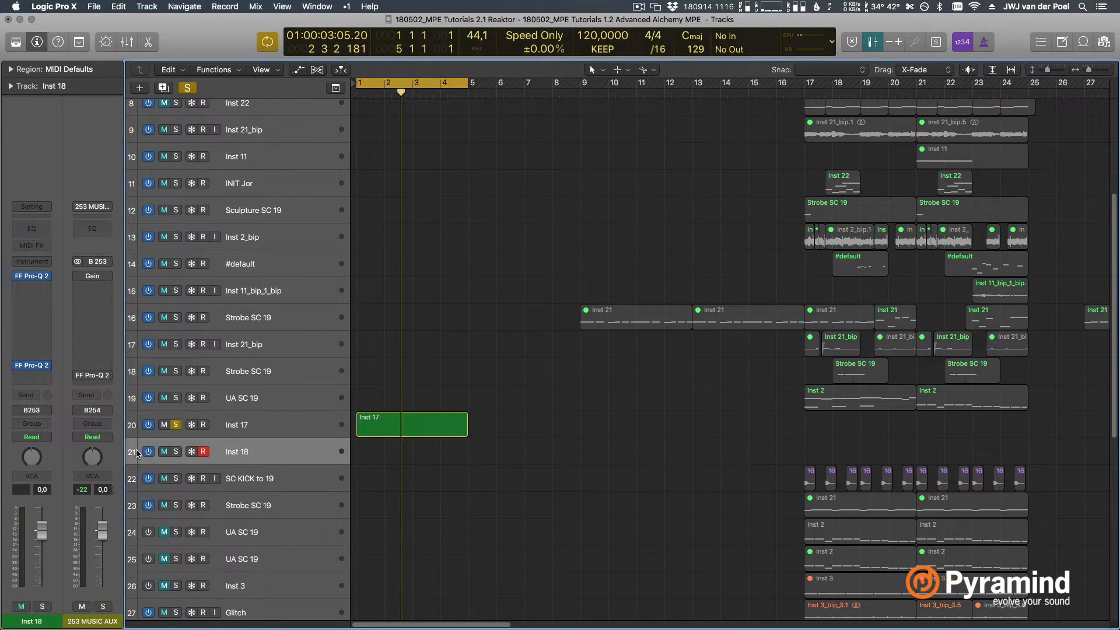
left_click(176, 451, "alt")
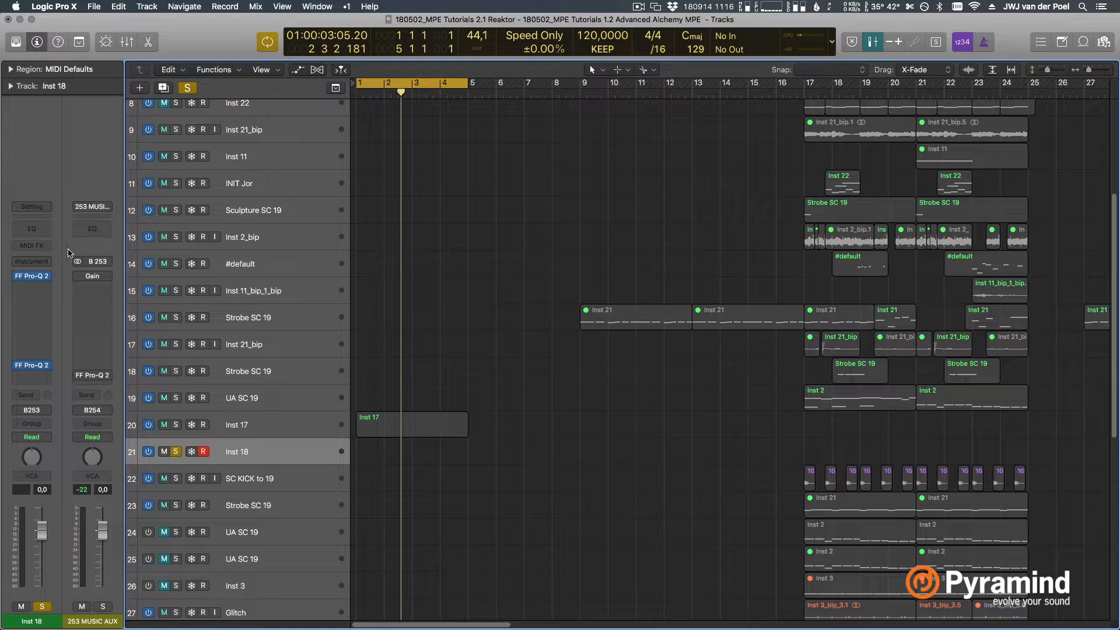
Load Native Instruments FM8 as the new track's instrument and move its window clear of the channel strip
left_click(41, 261)
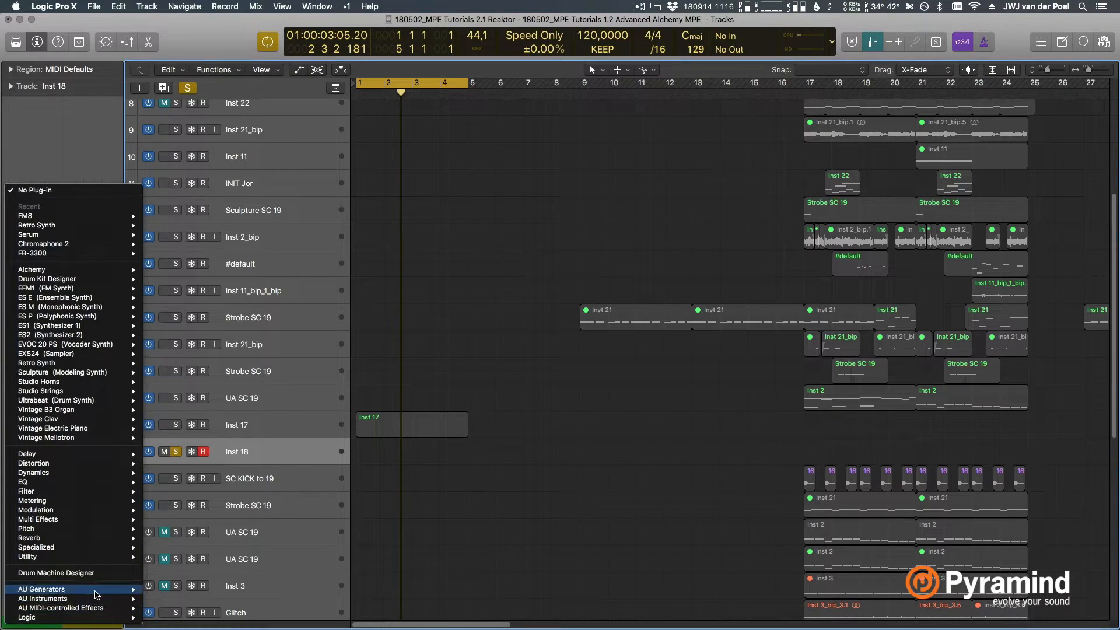
mouse_move(97, 598)
mouse_move(251, 523)
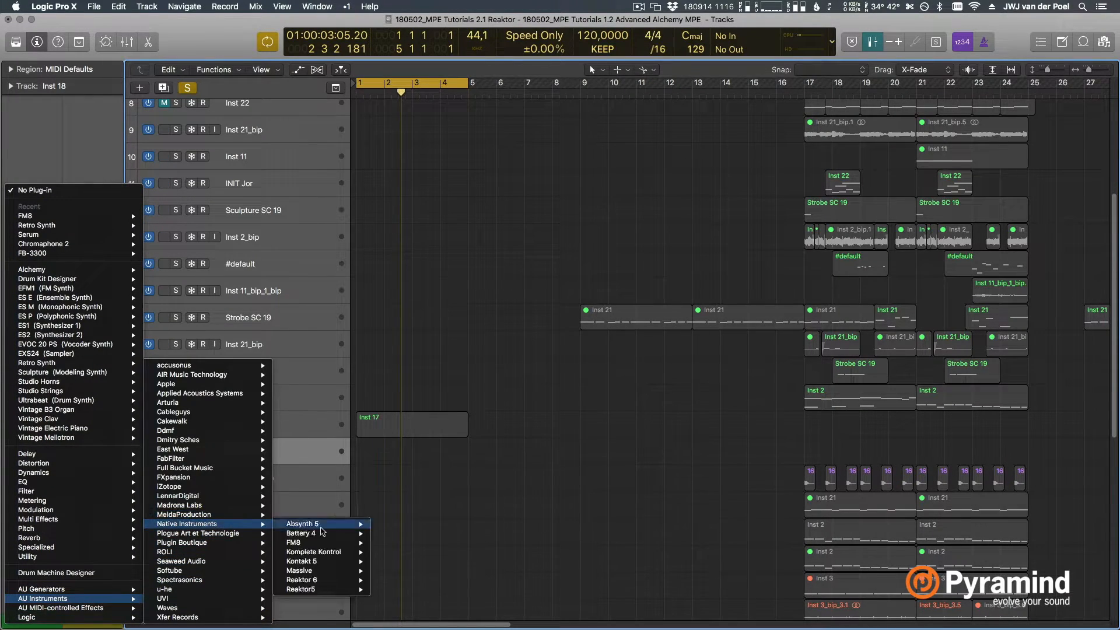
left_click(390, 551)
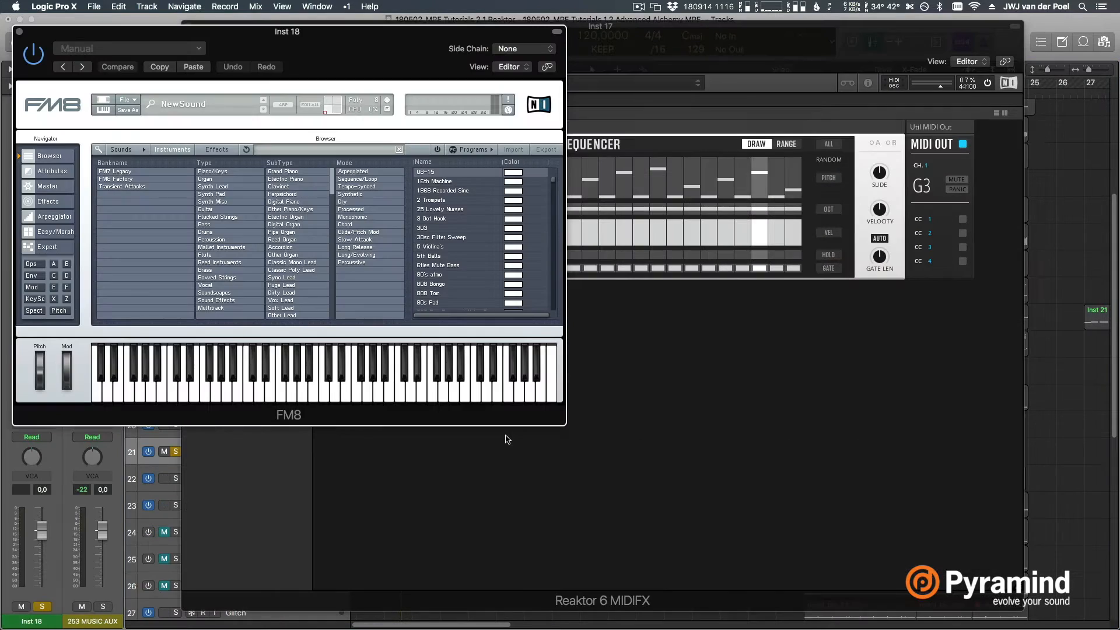
left_click_drag(423, 54, 679, 60)
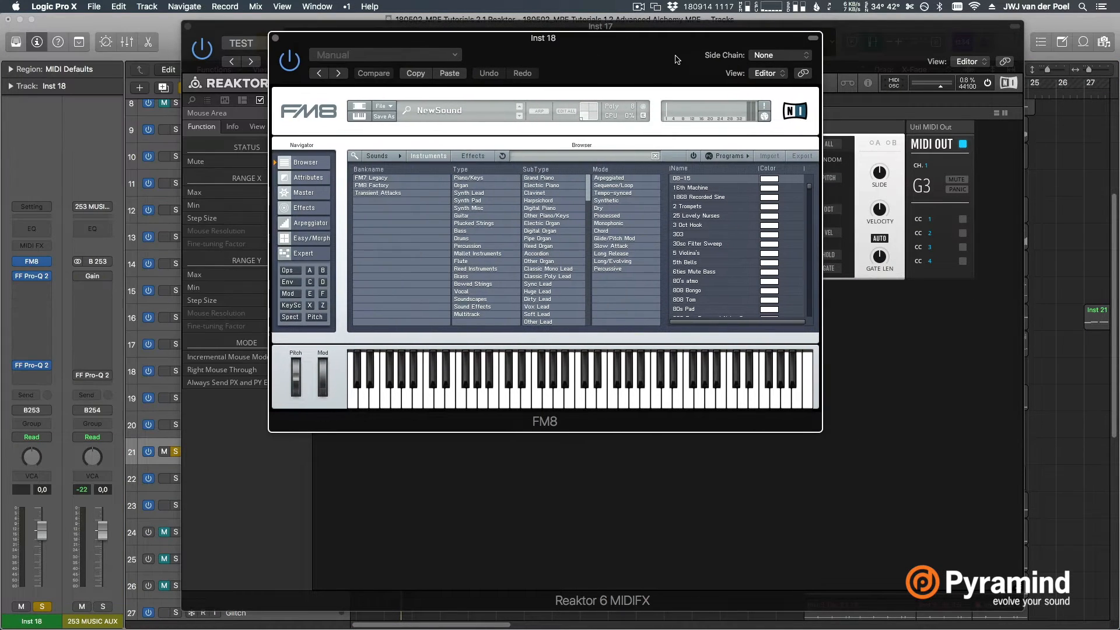
Close the Reaktor 6 MIDIFX and FM8 windows that belong to Inst 17
left_click(892, 57)
key("super+w")
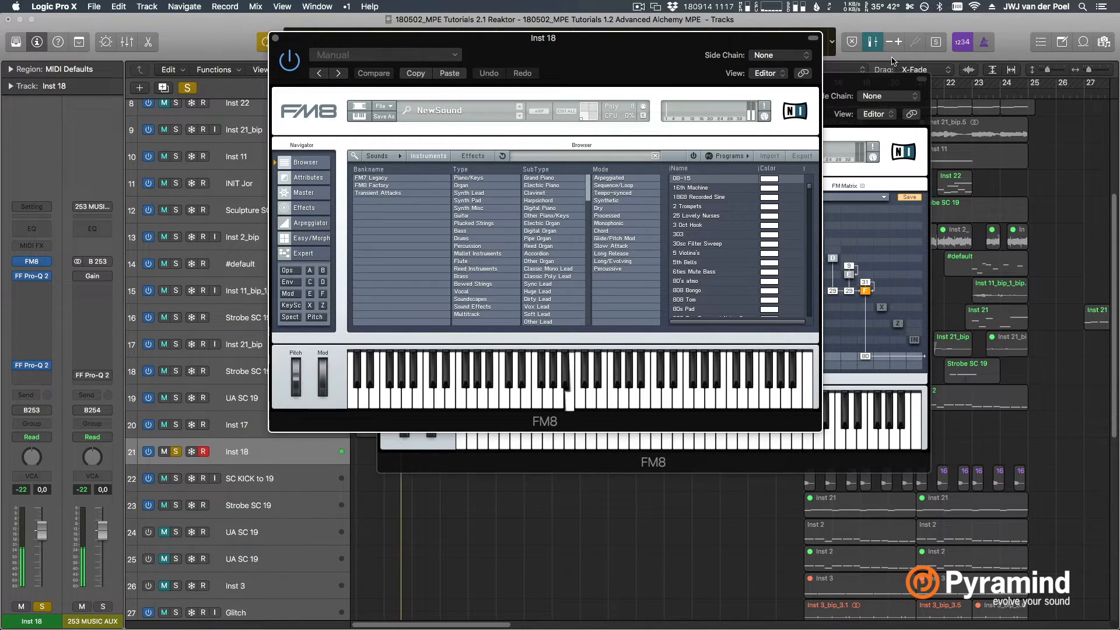
left_click(852, 86)
key("super+w")
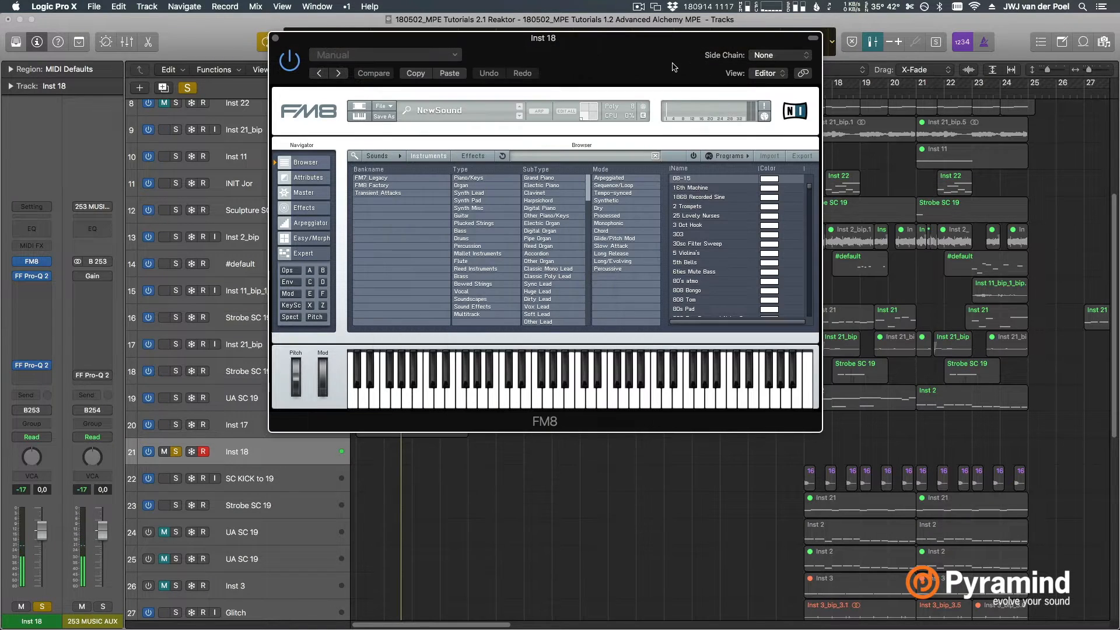
Insert Reaktor 6 MIDIFX as the MIDI effect on Inst 18 and leave only its window open, clear of the channel strip
left_click_drag(673, 63, 940, 303)
left_click(43, 244)
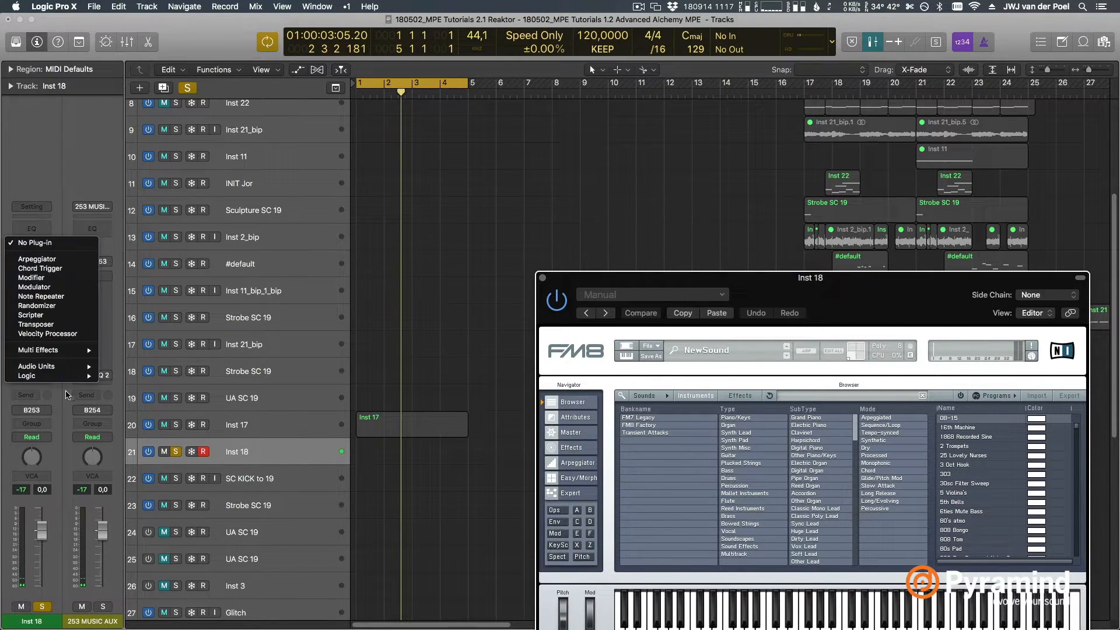
mouse_move(59, 366)
mouse_move(163, 366)
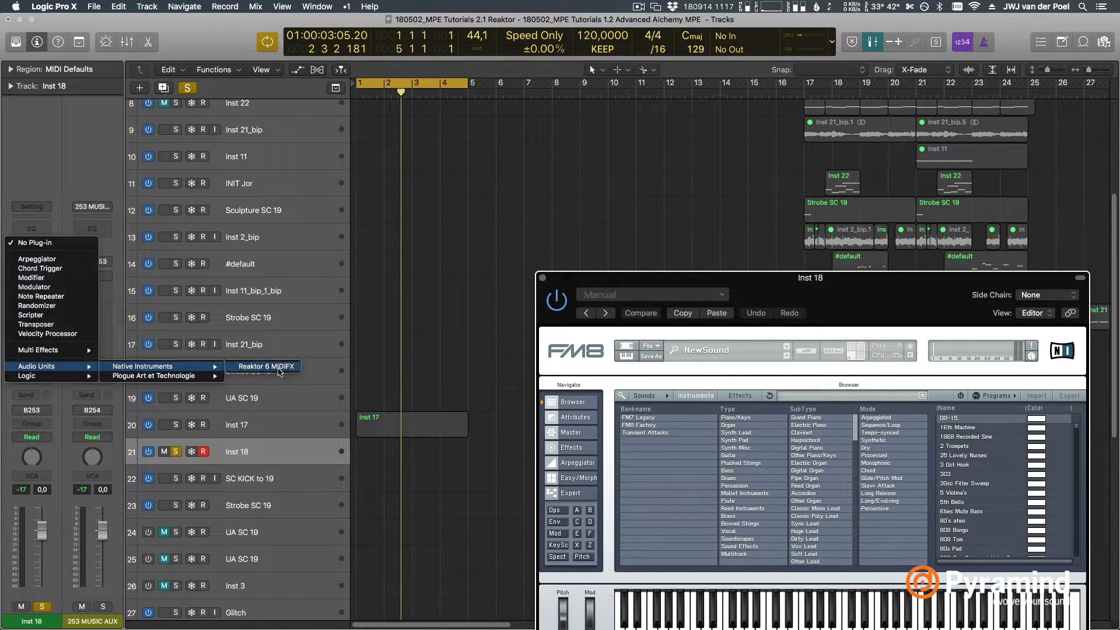
left_click(278, 371)
left_click_drag(392, 66, 716, 68)
key("super+w")
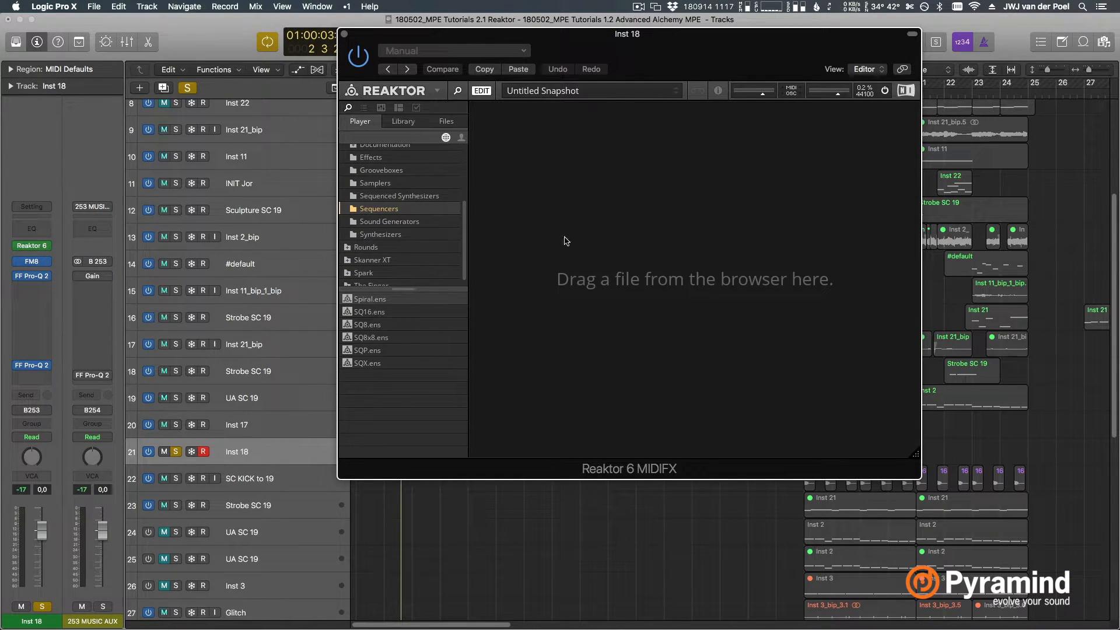
Enlarge the Reaktor window, add the INT-Clock block from the Util library folder, and check its panel before returning to the structure view
left_click(406, 124)
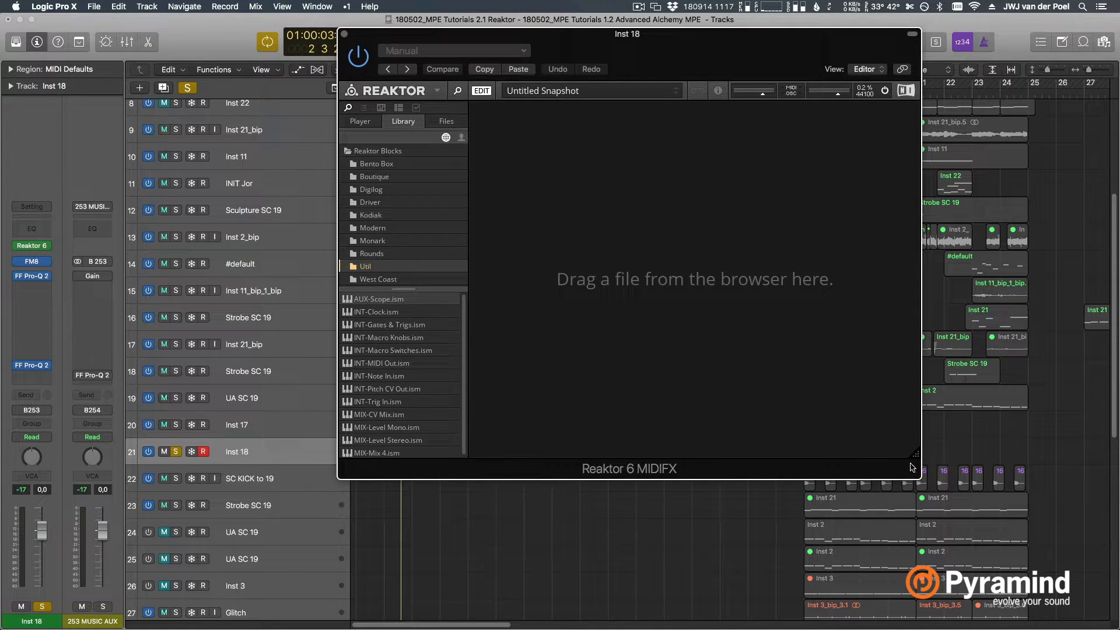
left_click_drag(916, 456, 1046, 539)
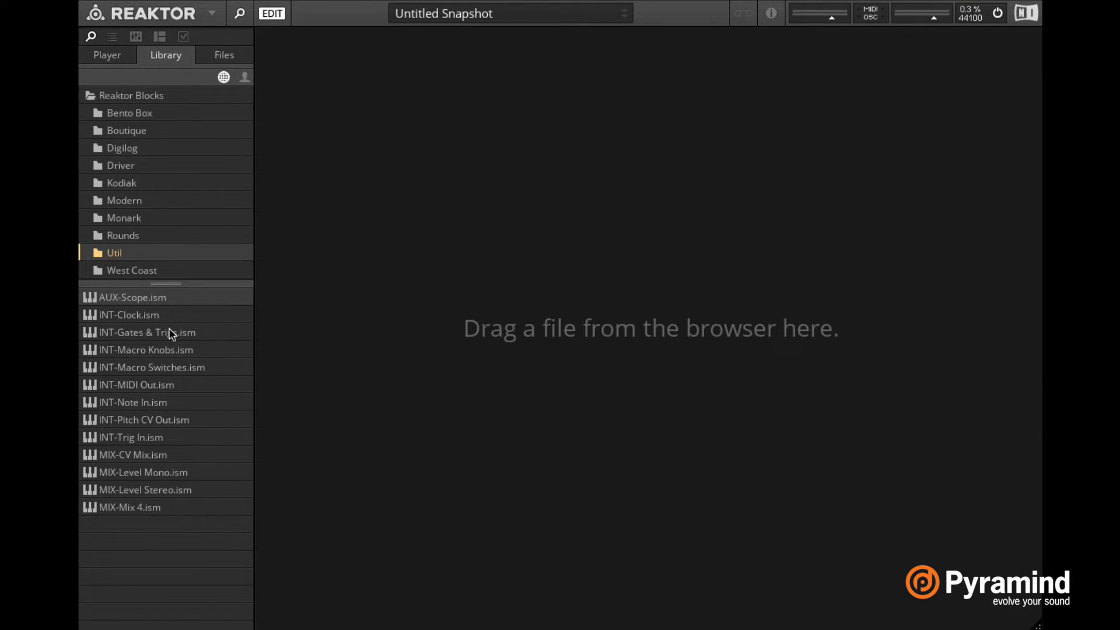
double_click(155, 317)
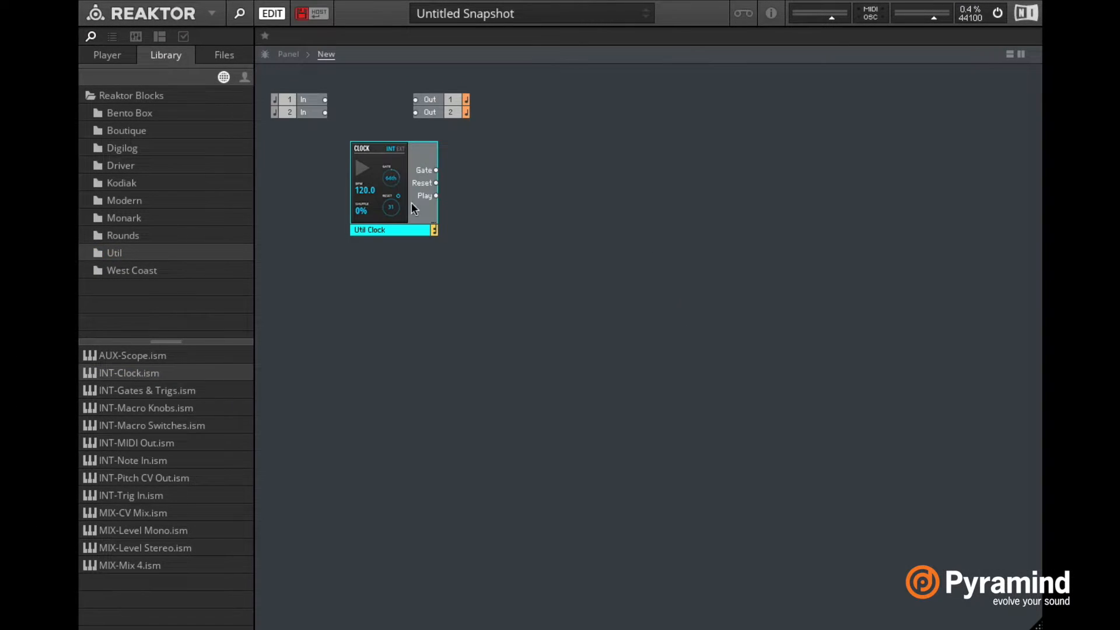
left_click(288, 53)
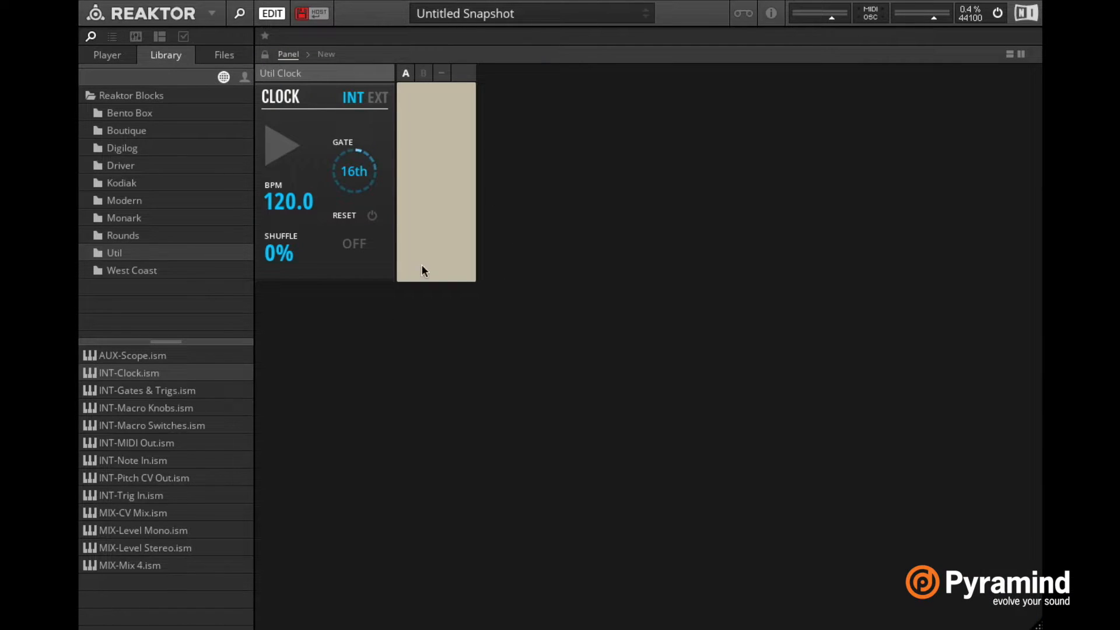
left_click(324, 56)
Delete the audio In and Out modules from the structure and move the Clock block into the freed space
left_click_drag(302, 193, 307, 96)
left_click_drag(512, 130, 430, 78)
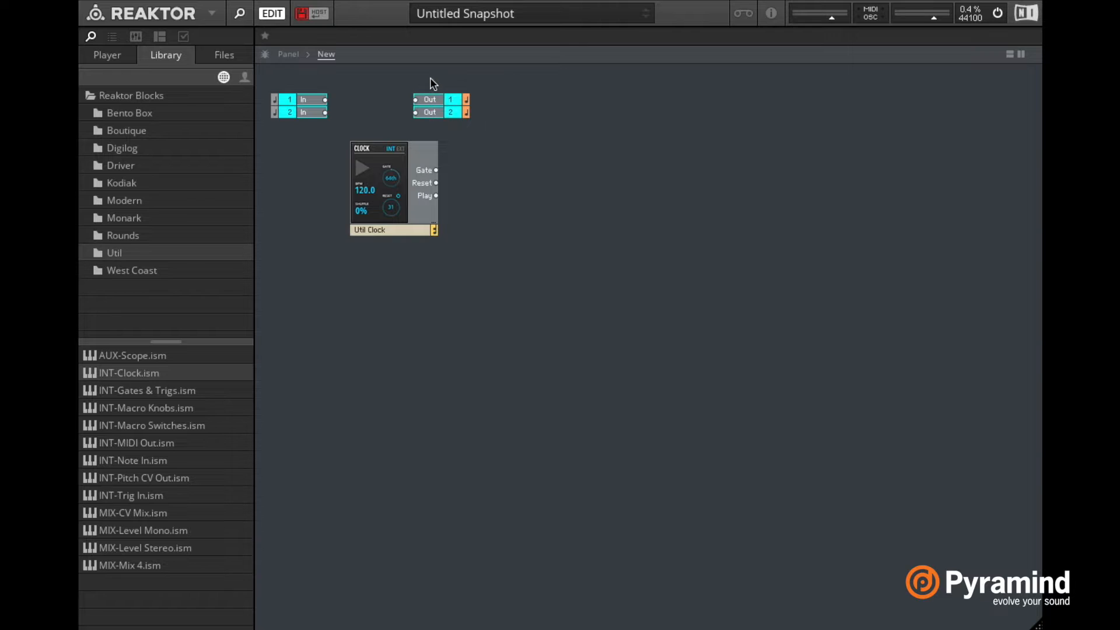
key("Delete")
left_click_drag(406, 235, 355, 221)
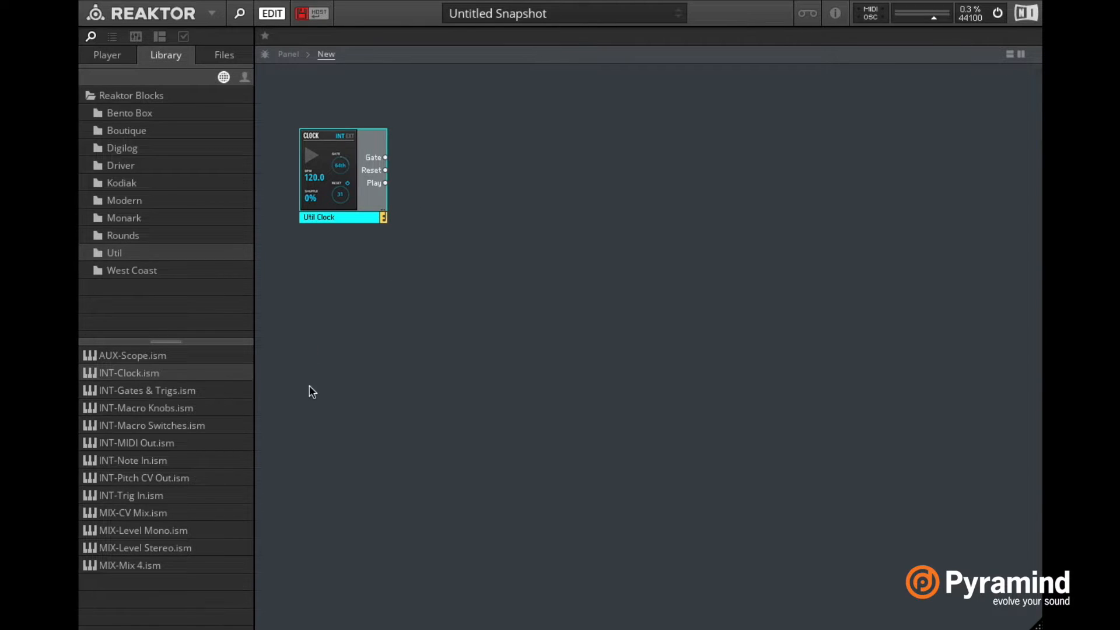
Add the SEQ-Shift Sequencer block from the Kodiak library folder and place it to the right of the Clock block
left_click(140, 182)
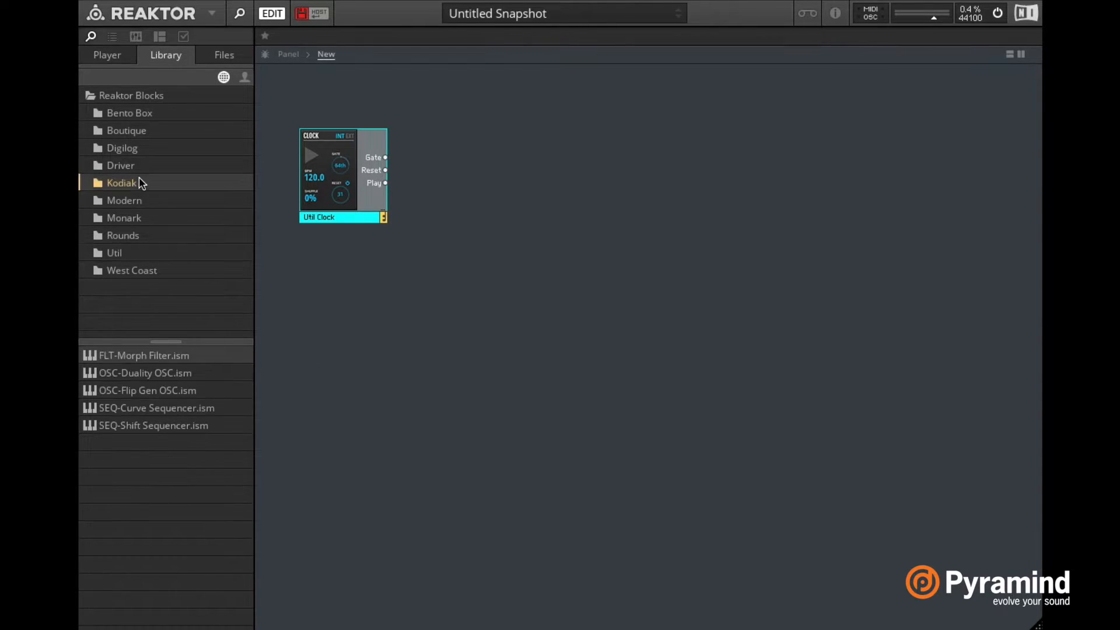
left_click(194, 425)
double_click(161, 429)
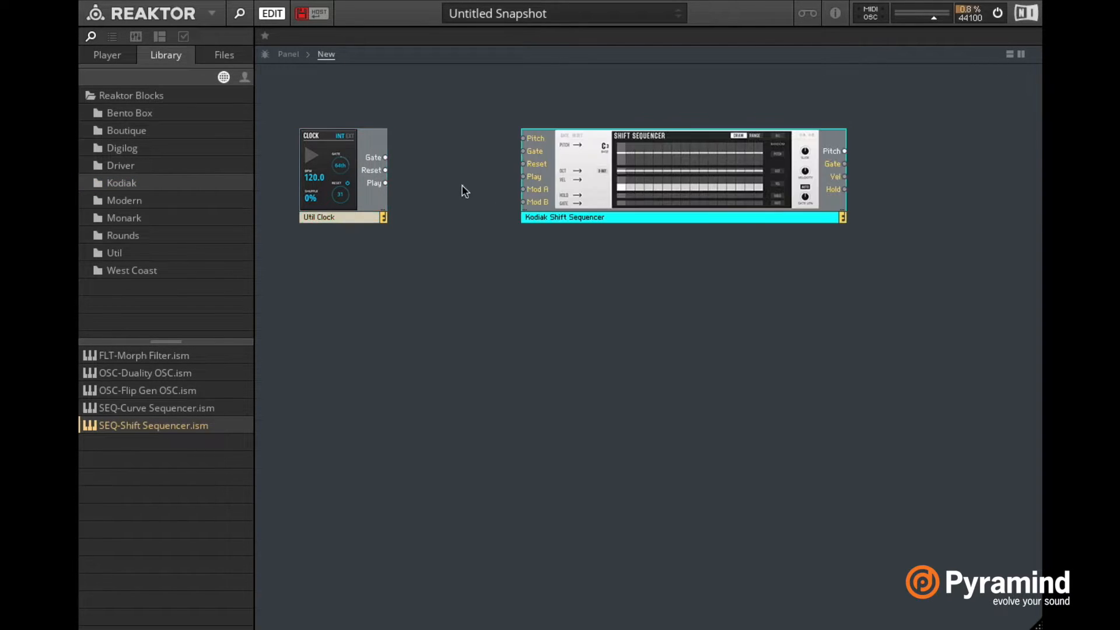
left_click_drag(619, 217, 594, 236)
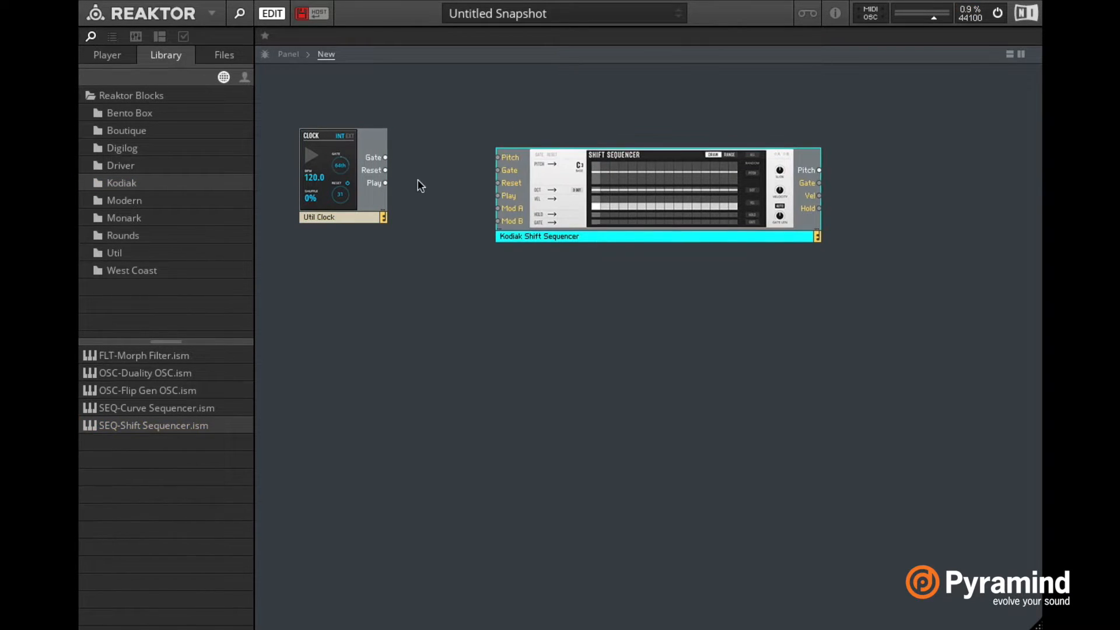
Wire the Clock's Gate and Reset outputs to the Shift Sequencer's Gate and Reset inputs
left_click(387, 156)
left_click_drag(386, 157, 498, 170)
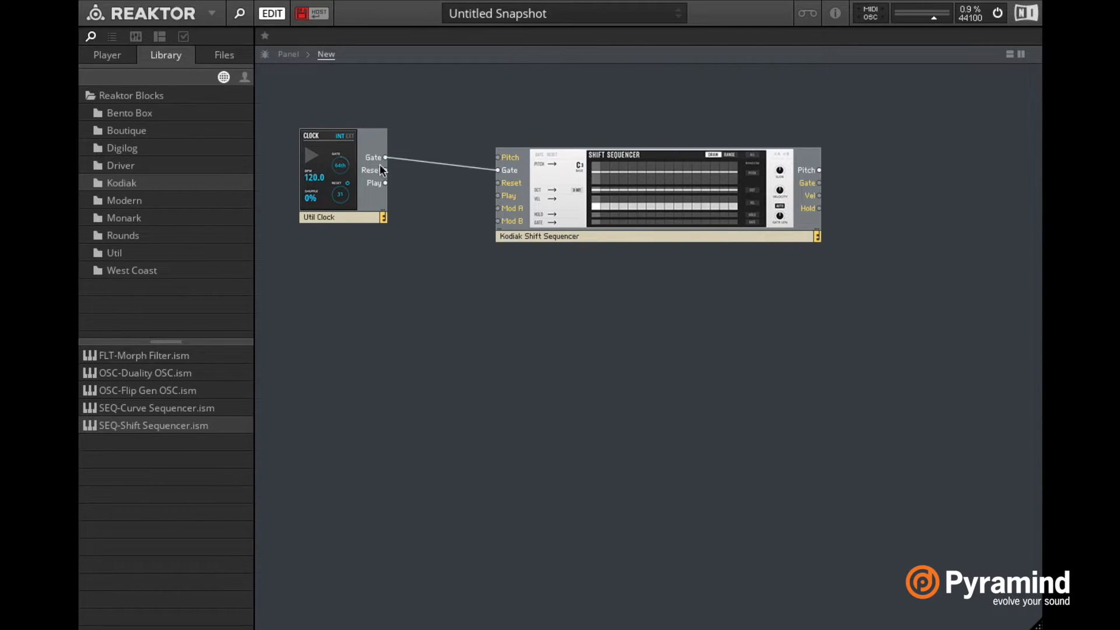
left_click_drag(385, 170, 503, 185)
Add the Util MIDI Out block to the right of the Shift Sequencer and wire the sequencer's Pitch and Gate outputs to it
left_click(152, 268)
left_click(140, 253)
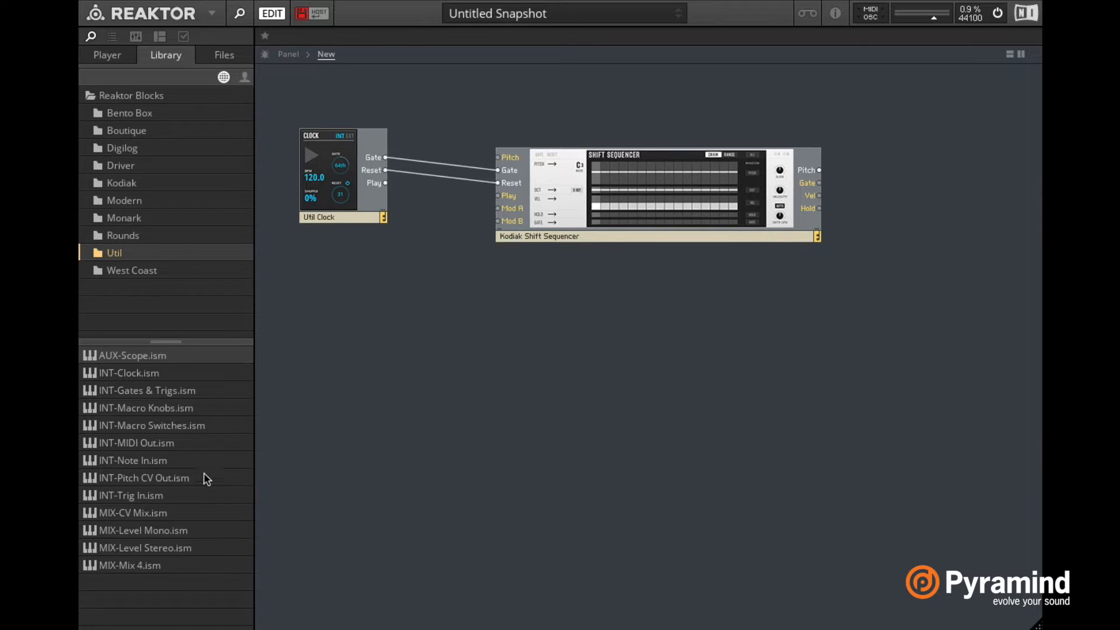
double_click(159, 442)
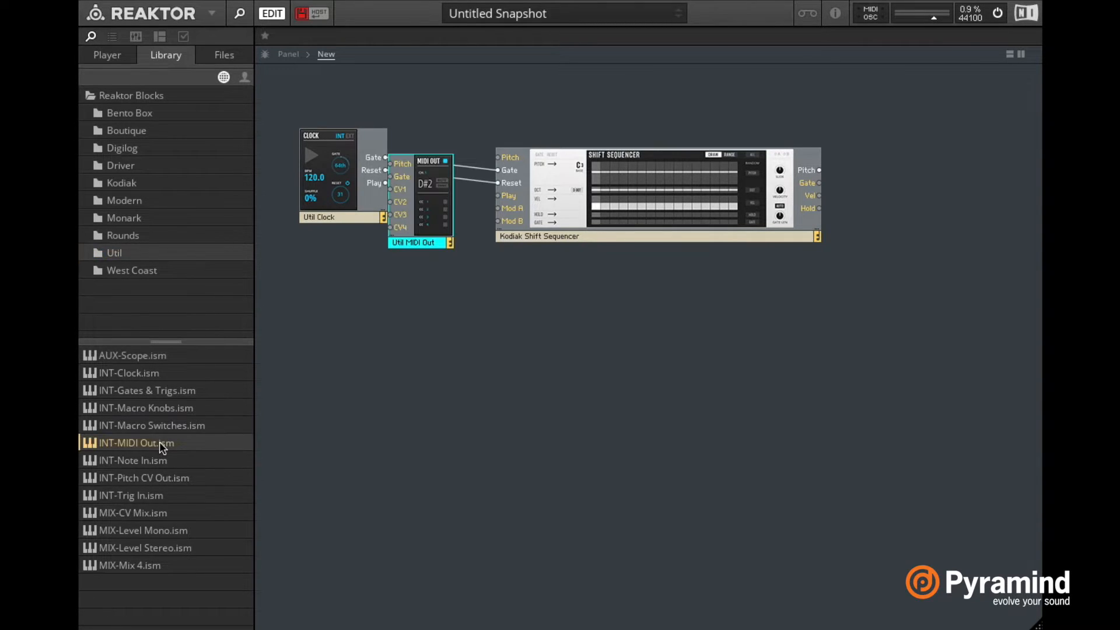
left_click_drag(419, 233, 912, 220)
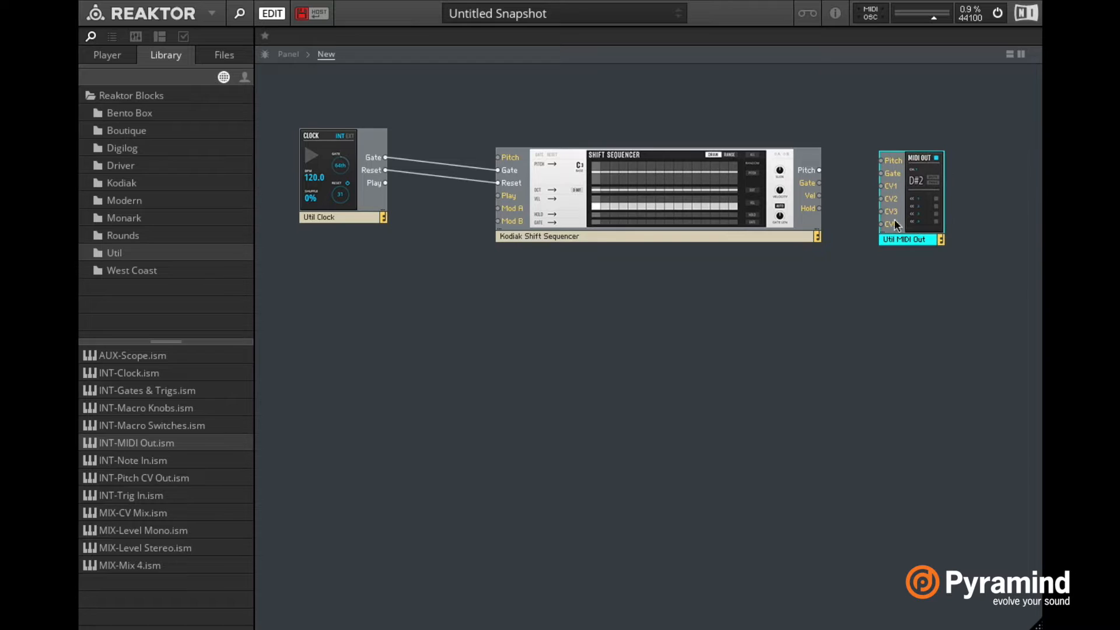
left_click_drag(819, 170, 889, 176)
left_click_drag(897, 236, 896, 245)
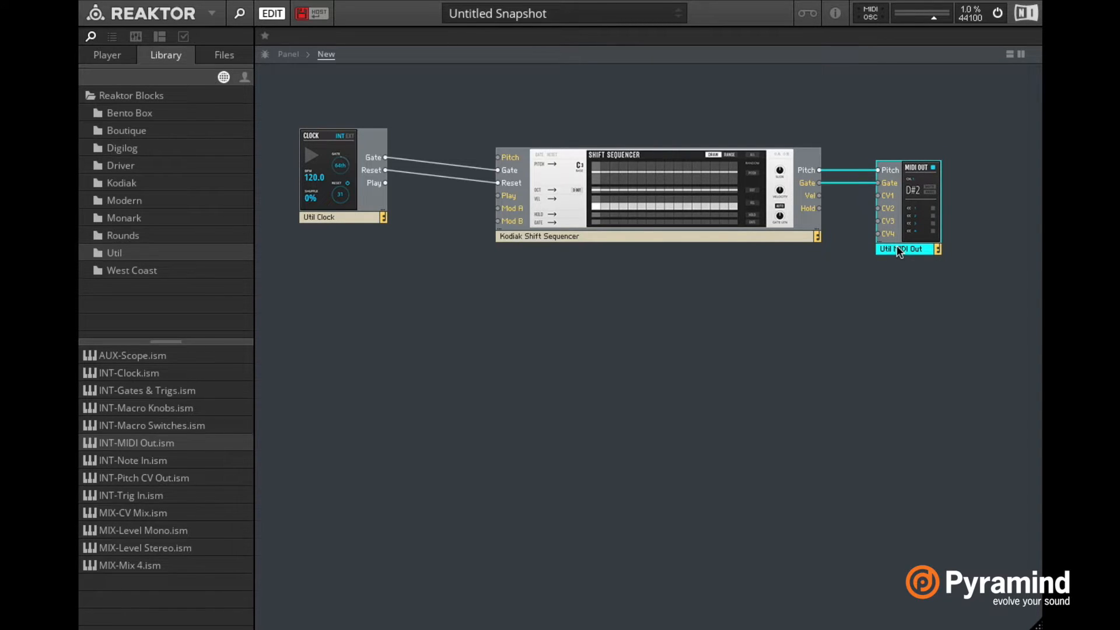
Arrange the panel in the order Clock, Shift Sequencer, MIDI Out, and resize and reposition the Reaktor window to show all three
left_click(288, 54)
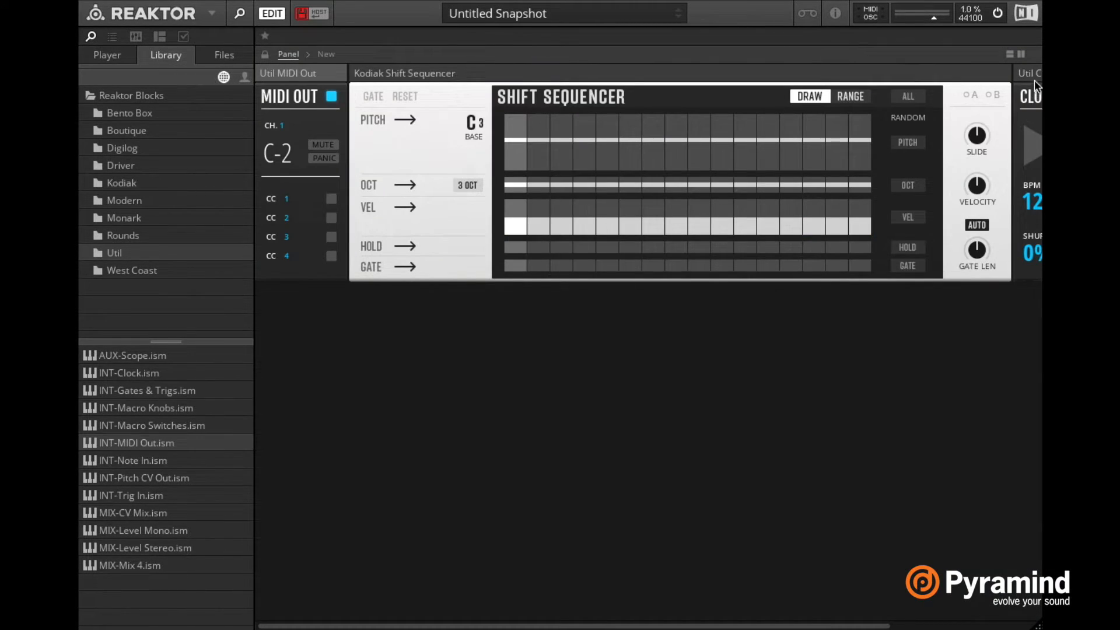
left_click_drag(1028, 68, 258, 67)
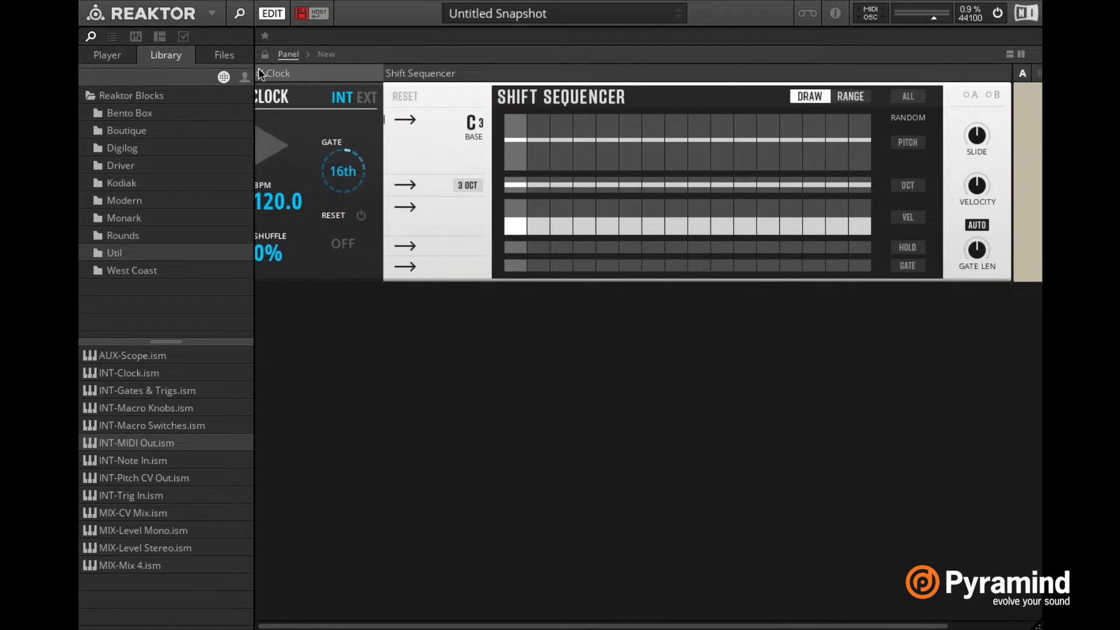
left_click_drag(446, 74, 1049, 87)
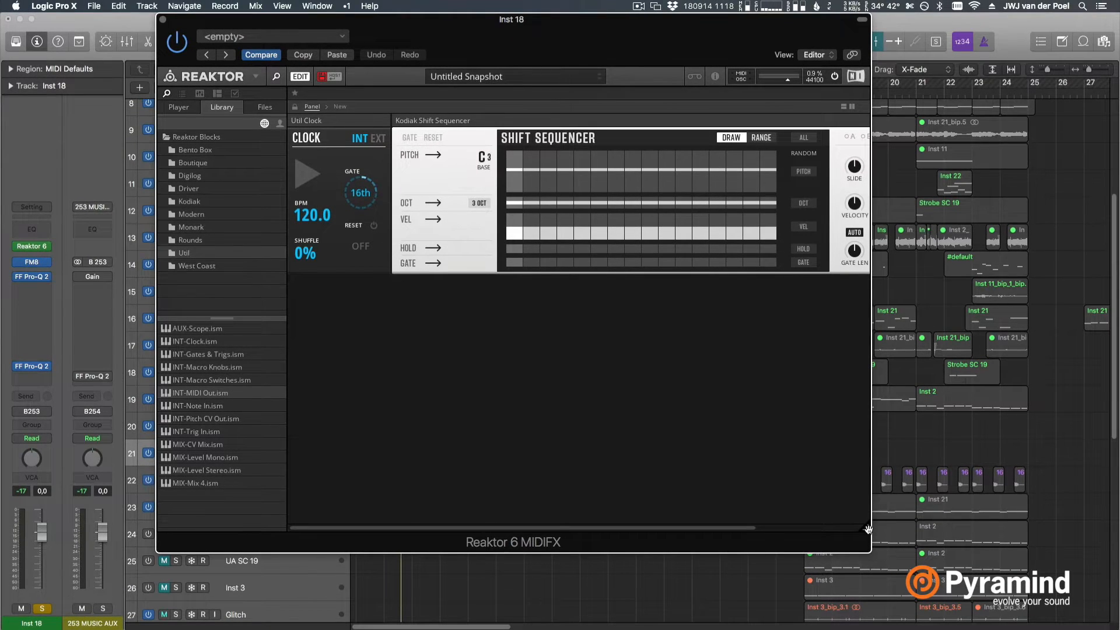
left_click_drag(868, 529, 1115, 588)
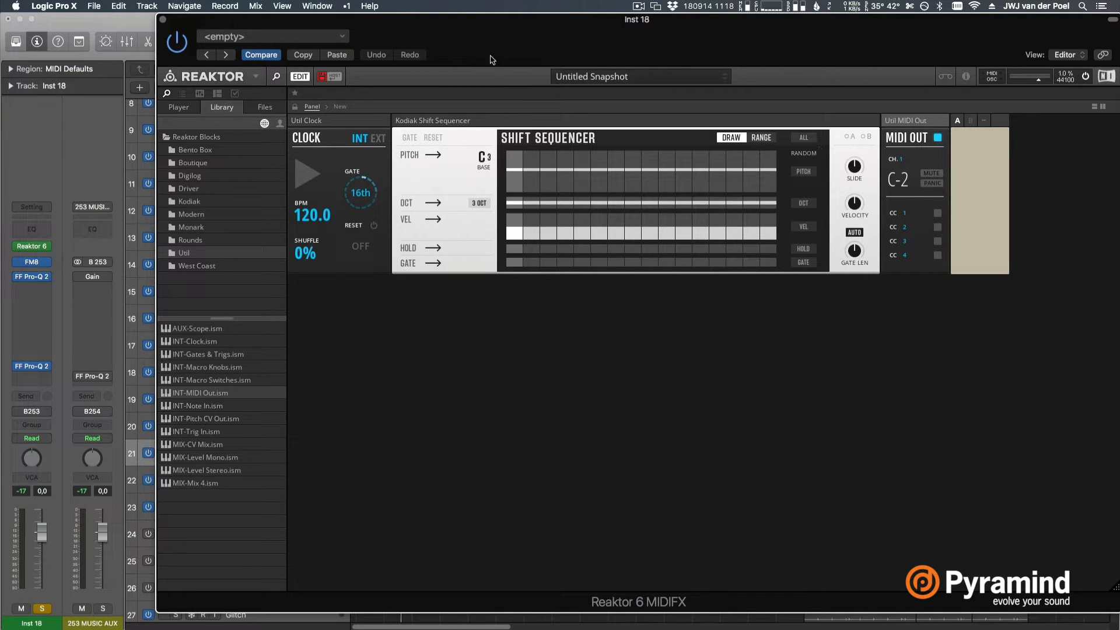
left_click_drag(490, 58, 518, 58)
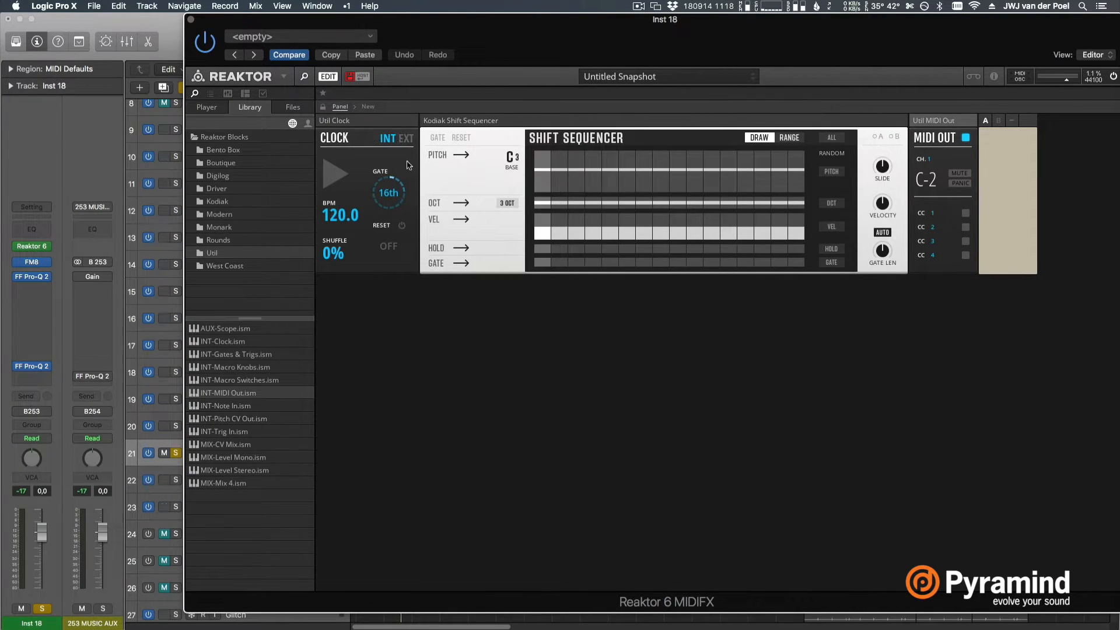
Sync the Clock to the external transport, set its gate rate to 8th, and test the sequencer with a short playback
left_click(407, 140)
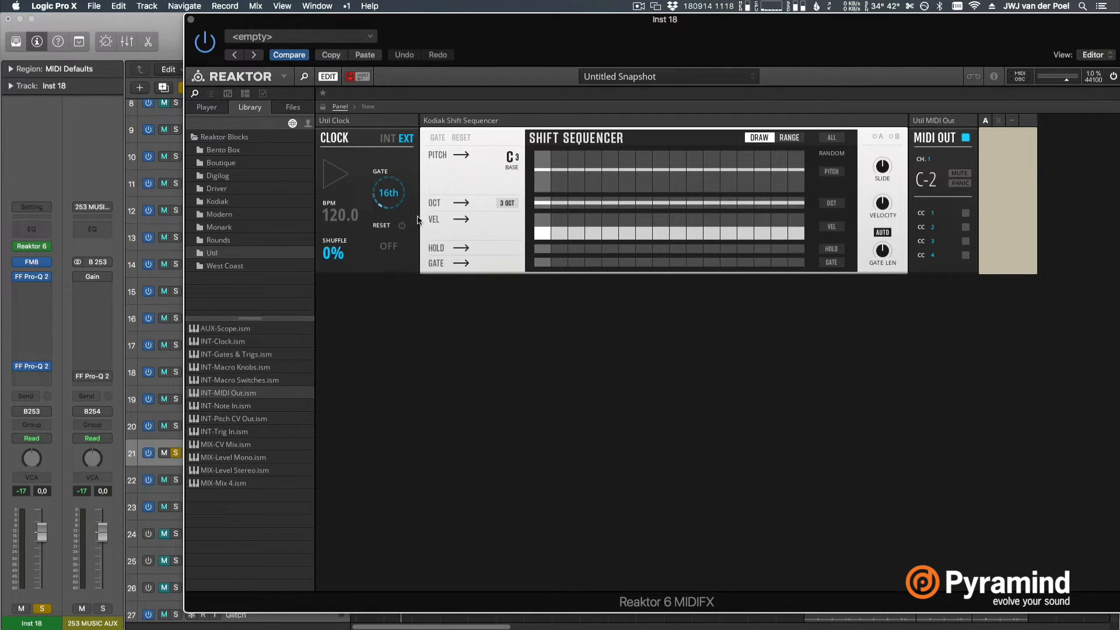
left_click_drag(398, 196, 401, 232)
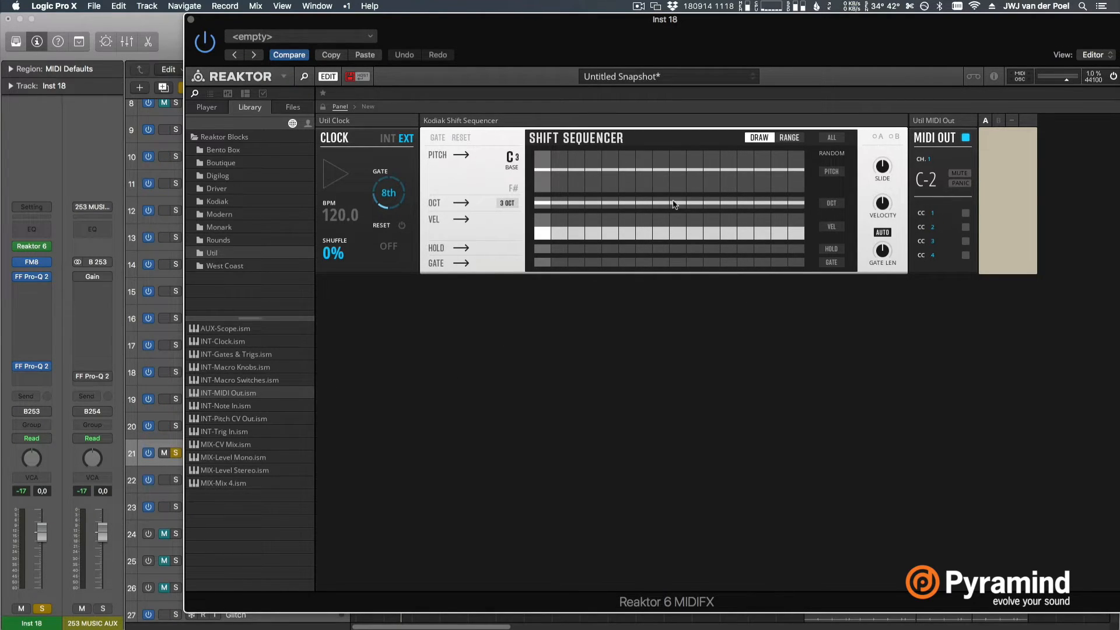
key("space")
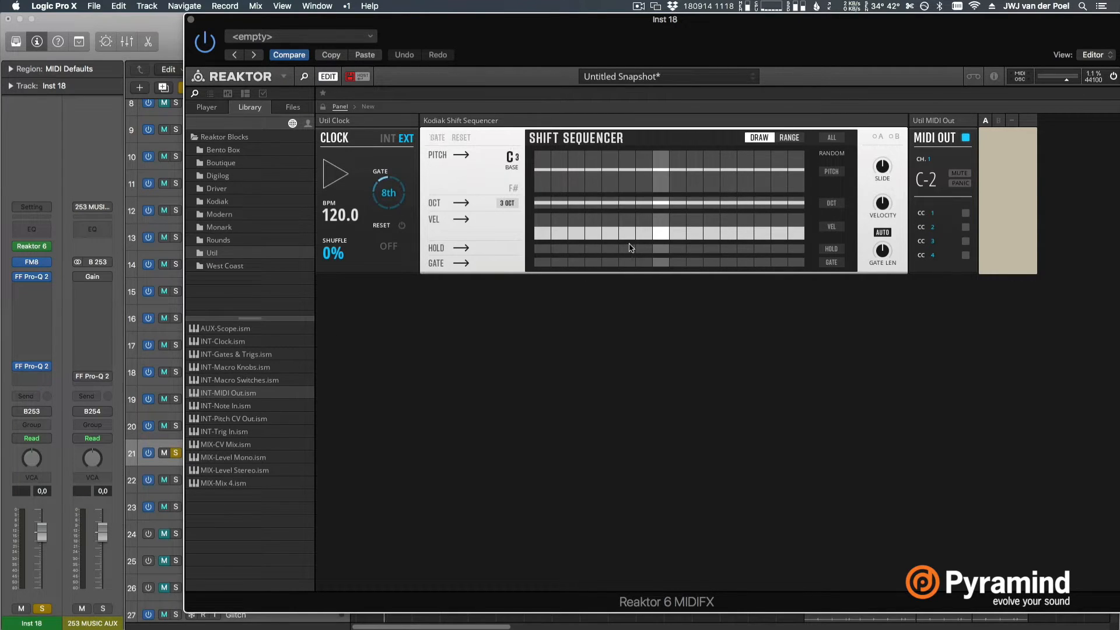
key("space")
Shape the pitch pattern of the Shift Sequencer's first eight steps, with C on the odd steps and varied higher notes on the even steps
mouse_move(542, 176)
left_mouse_down()
mouse_move(548, 205)
mouse_move(631, 199)
left_mouse_up()
left_click(628, 172)
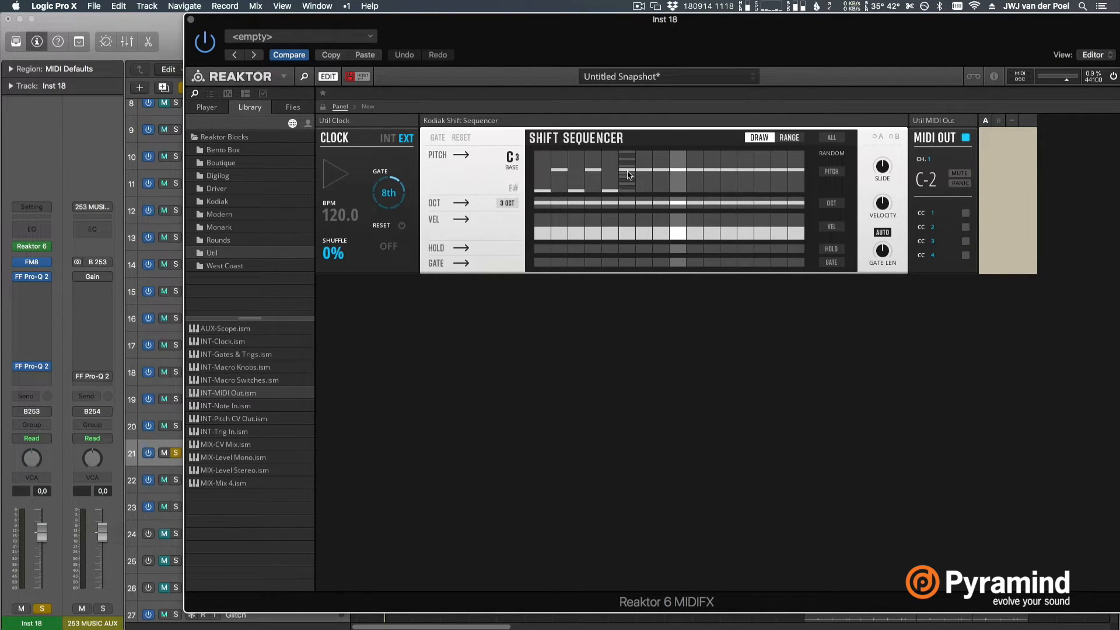
left_click_drag(660, 178, 649, 200)
left_click(662, 172)
left_click(662, 176)
left_click_drag(597, 170, 600, 180)
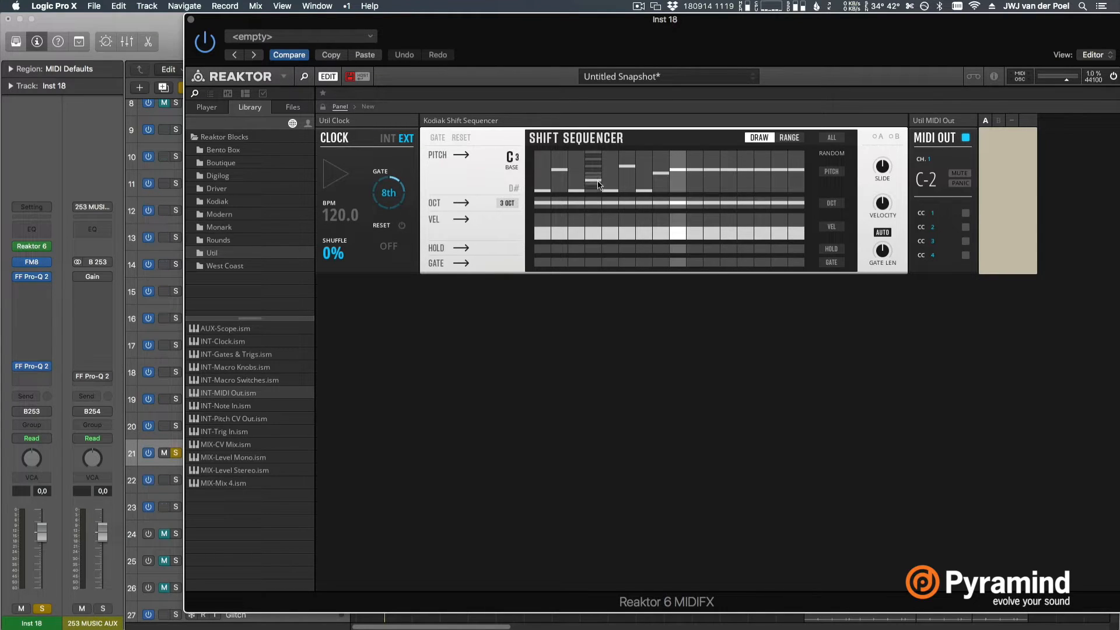
Shape the pitch pattern of the Shift Sequencer's last eight steps, mixing low C notes with varied higher notes
left_click_drag(694, 174, 713, 174)
double_click(747, 172)
double_click(780, 172)
left_click(763, 167)
left_click(729, 163)
left_click_drag(798, 168, 797, 186)
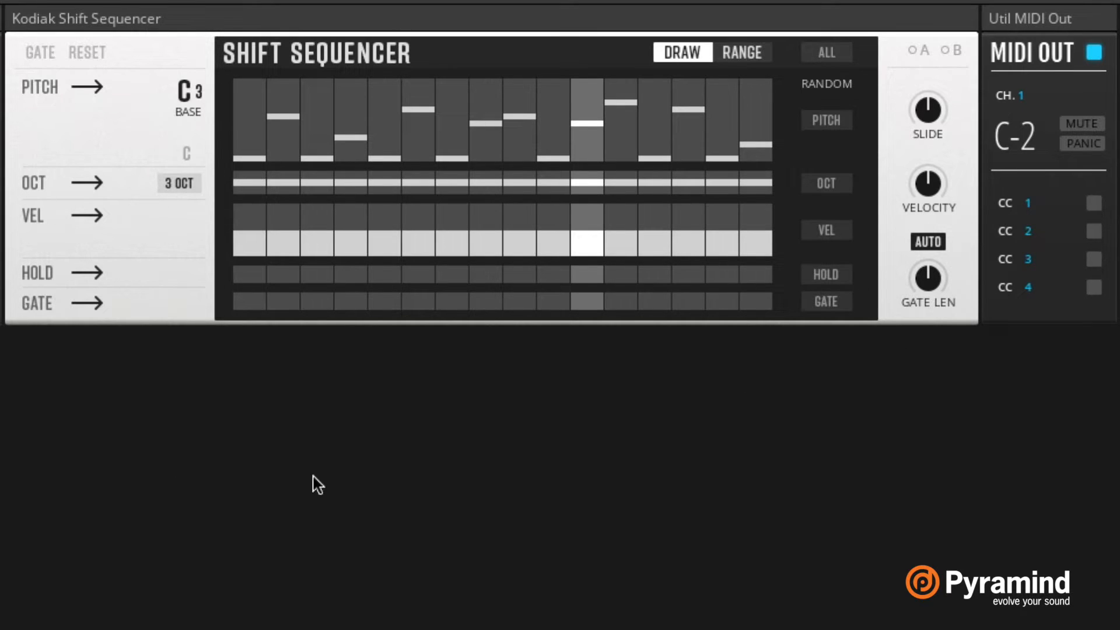
Activate the gates and set full velocity on all 16 steps of the Shift Sequencer, and retune the eighth and ninth steps
mouse_move(250, 301)
left_mouse_down()
mouse_move(350, 320)
mouse_move(508, 286)
mouse_move(709, 304)
left_mouse_up()
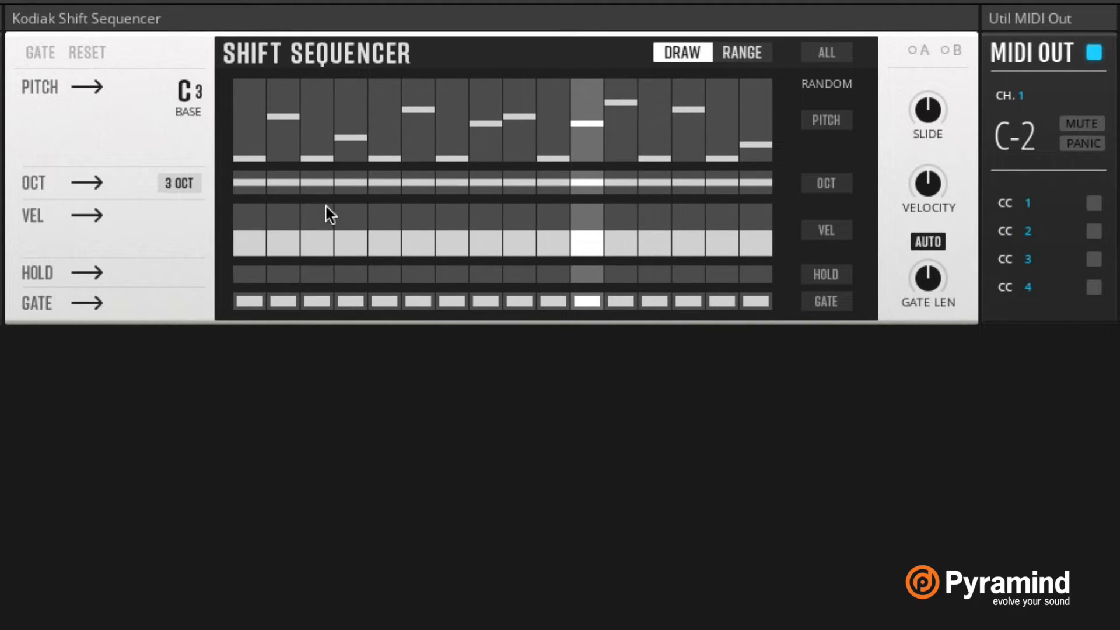
mouse_move(256, 195)
left_mouse_down()
mouse_move(412, 128)
mouse_move(821, 23)
left_mouse_up()
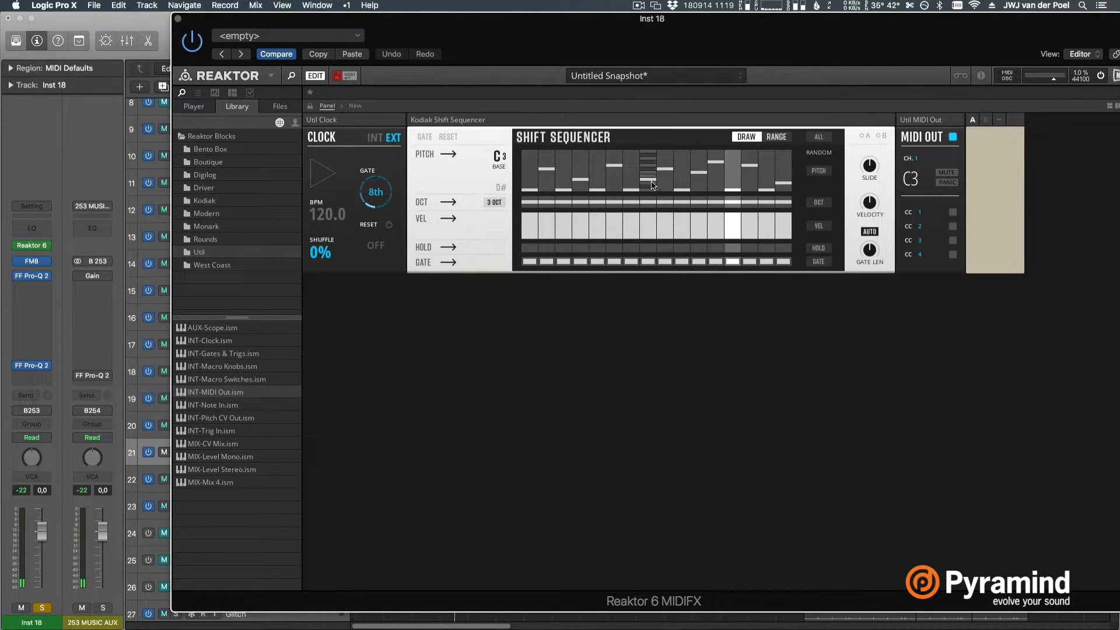
left_click(665, 166)
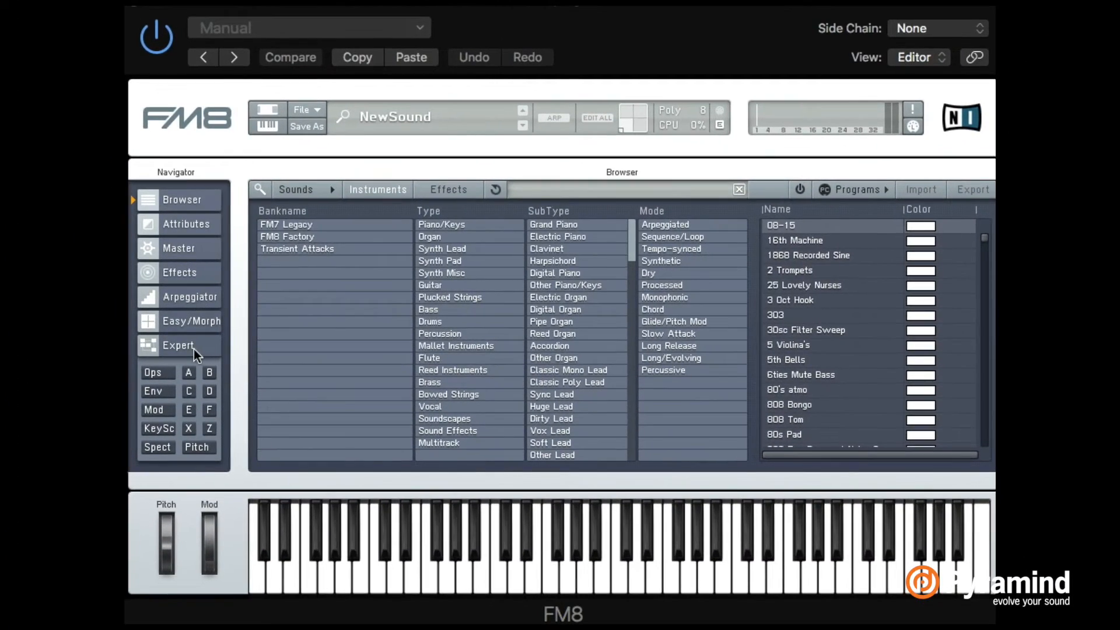
In FM8's Expert page, give operator F a tempo-synced envelope that decays from full level to zero
left_click(178, 345)
left_click(899, 340)
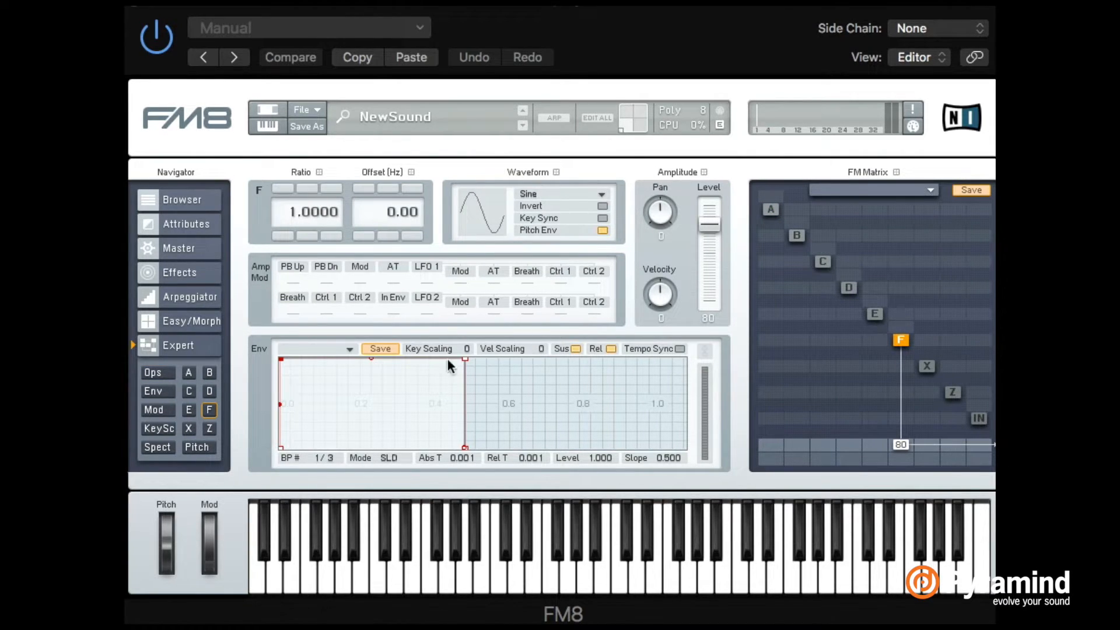
left_click(679, 349)
left_click_drag(467, 356, 653, 496)
Modulate operator F with operator E at 33, set E's feedback to 24, and change E's waveform to Sawtooth
left_click_drag(877, 327, 877, 309)
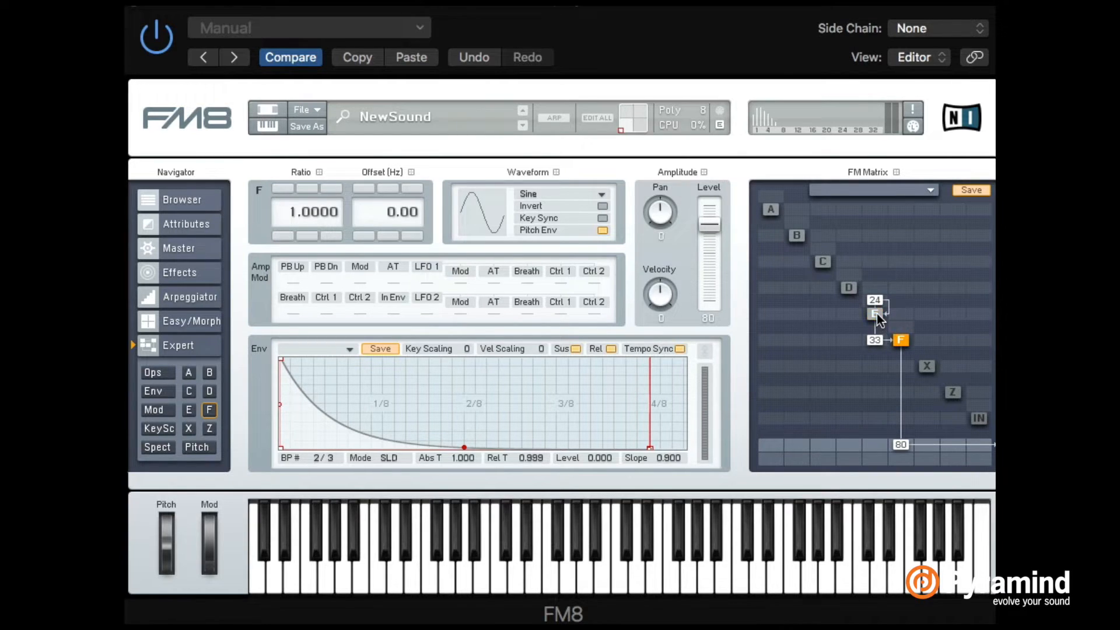
left_click(876, 314)
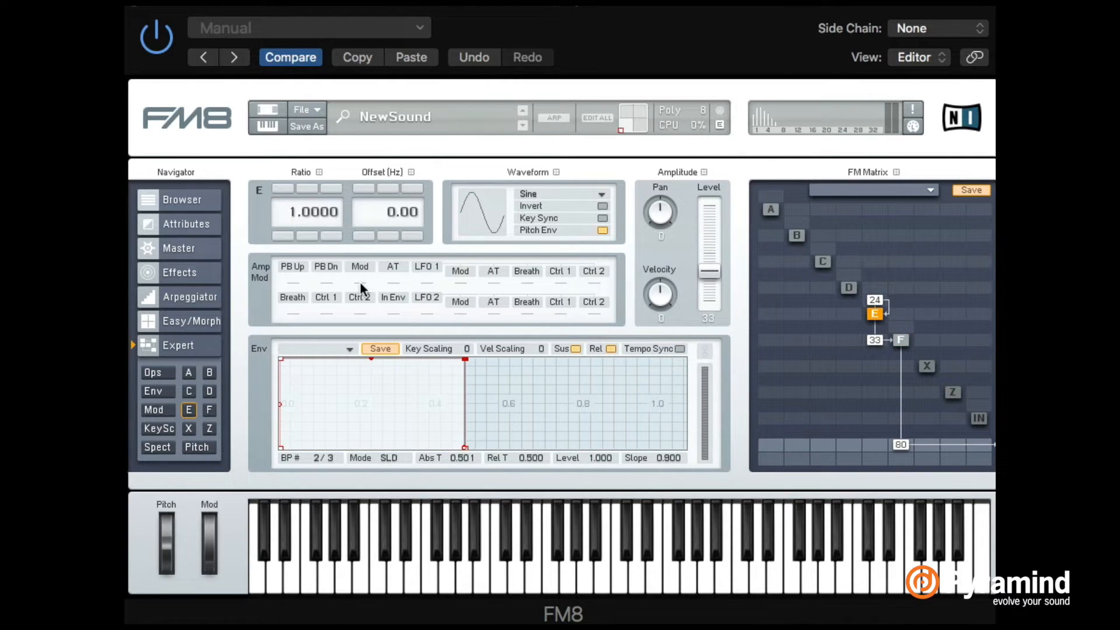
left_click(542, 196)
left_click(550, 184)
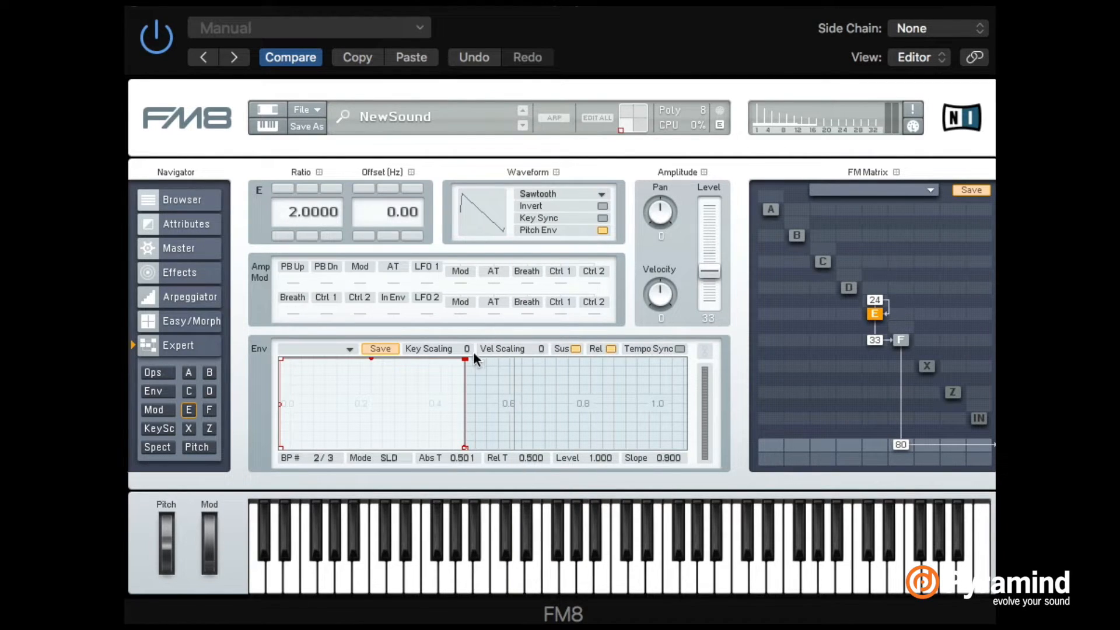
Give operator E a short tempo-synced decay envelope and raise its modulation of operator F to 37
left_click_drag(463, 359, 568, 506)
right_click(341, 412)
left_click_drag(341, 412, 328, 492)
left_click(680, 348)
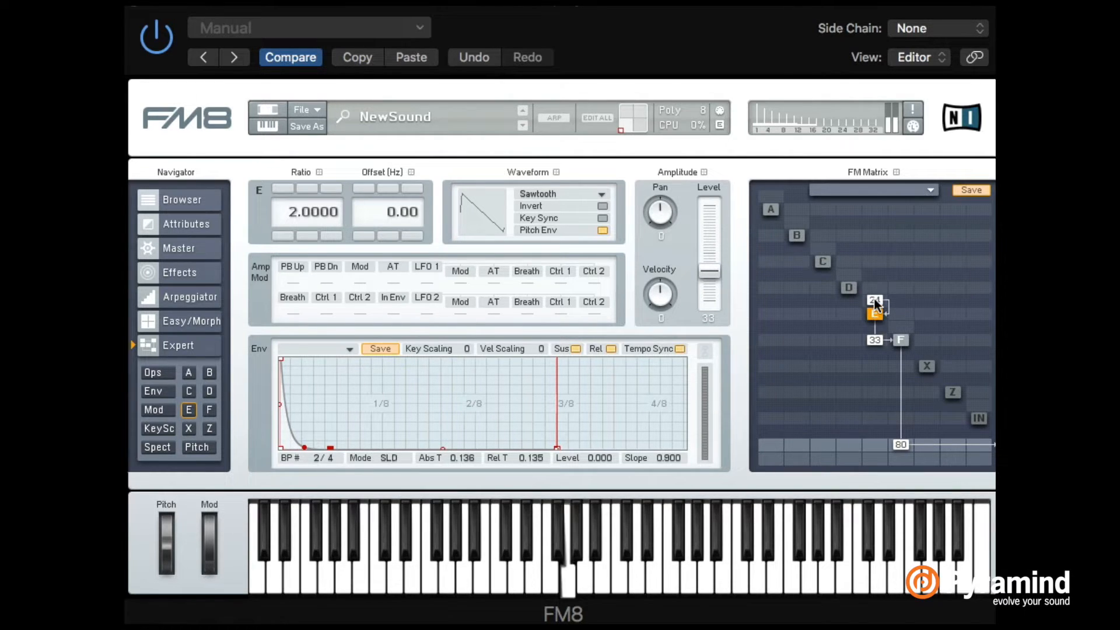
left_click_drag(874, 340, 874, 336)
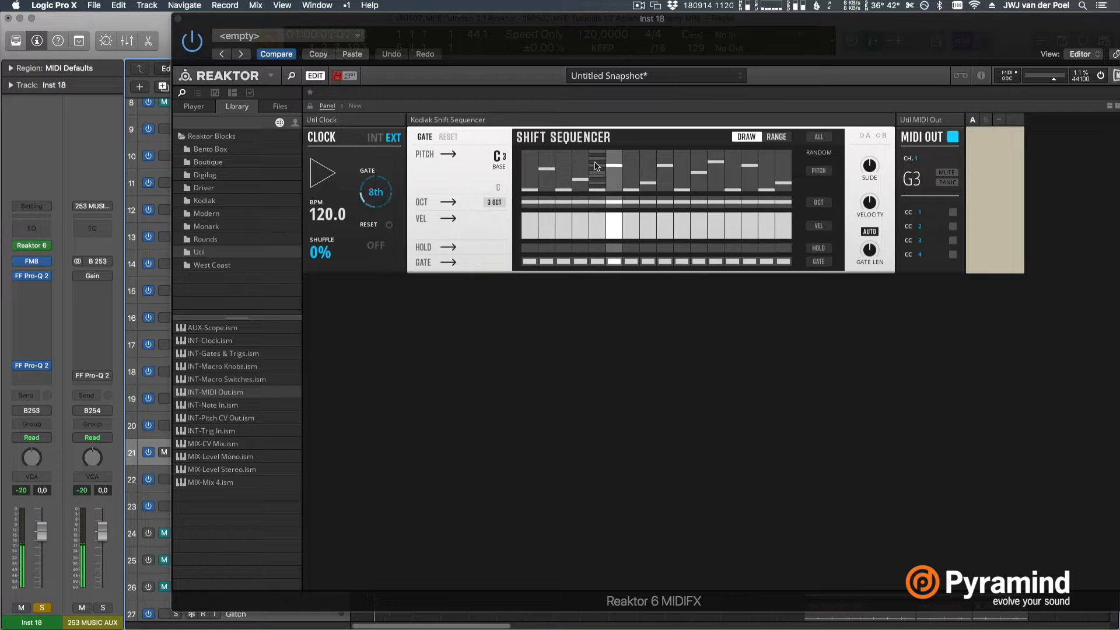
Raise the pitches of the second and sixth steps in the Shift Sequencer and play the sequence back through FM8
key("space")
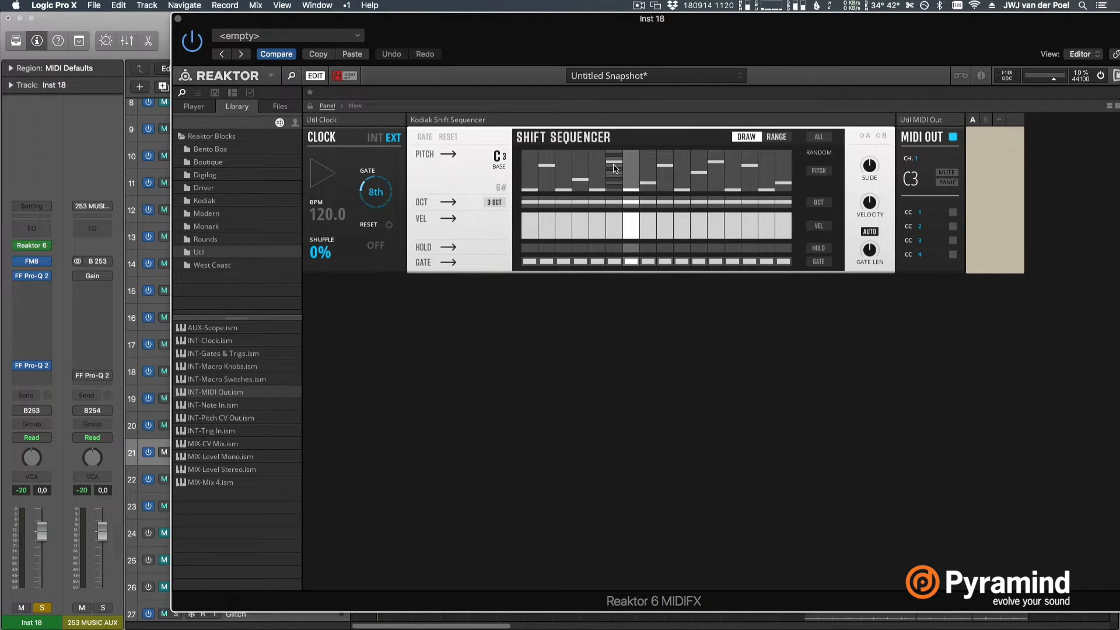
key("space")
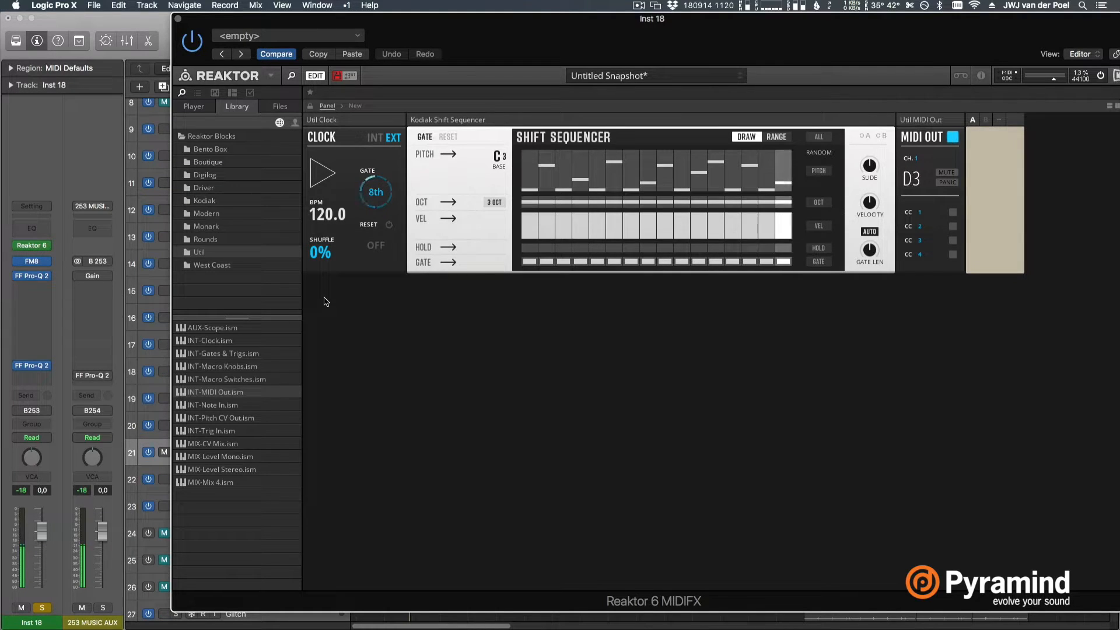
key("space")
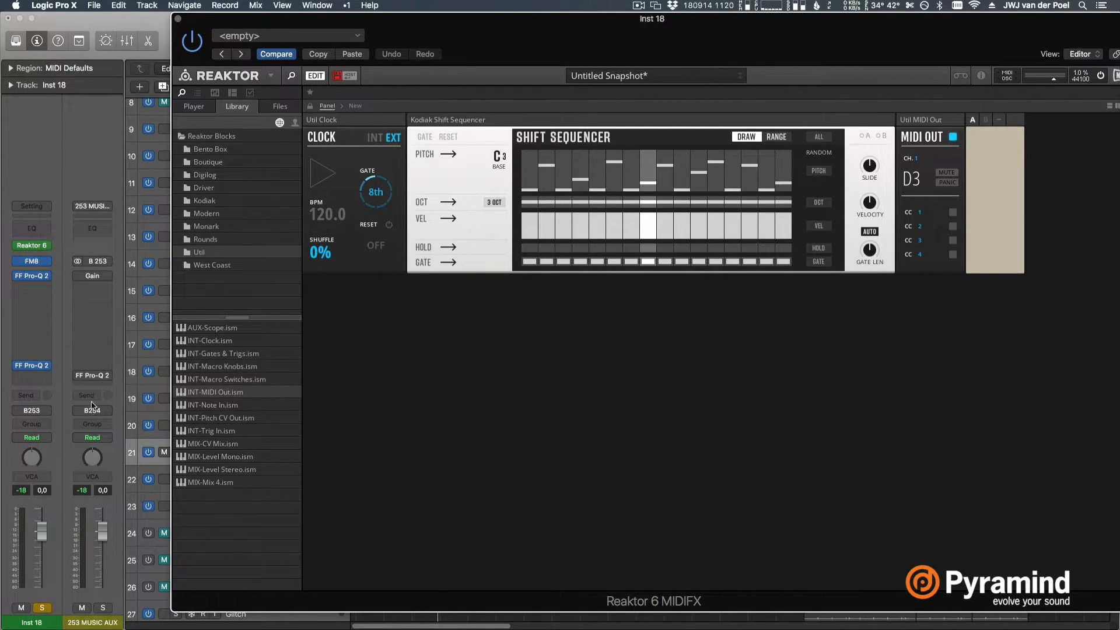
Look at the Inst 18 channel strip's setting options for saving the channel strip
left_click(304, 139)
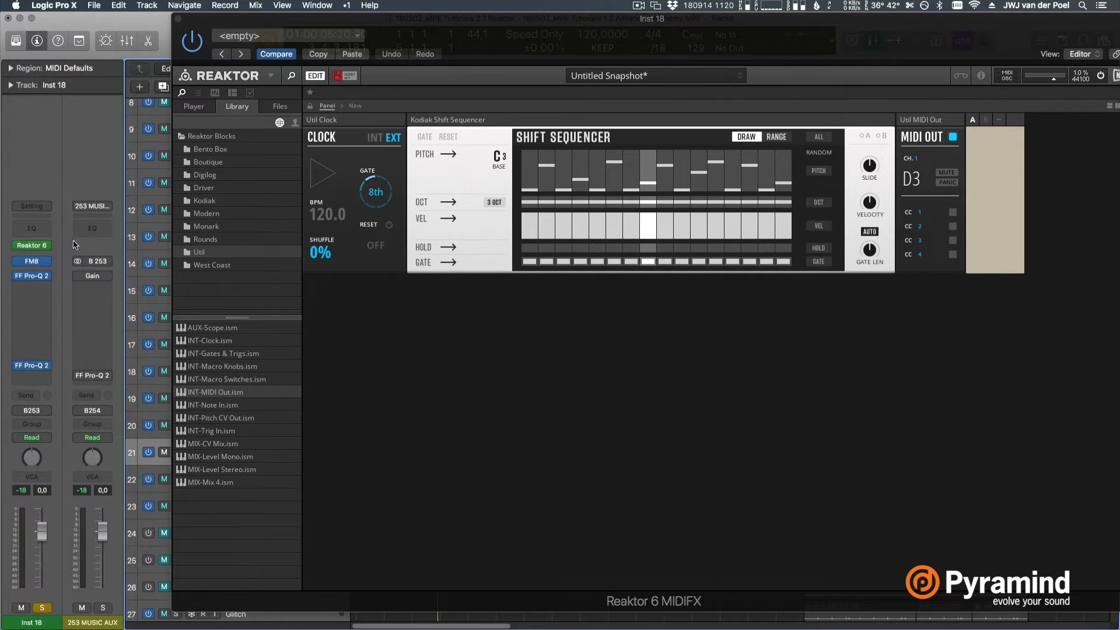
left_click(41, 208)
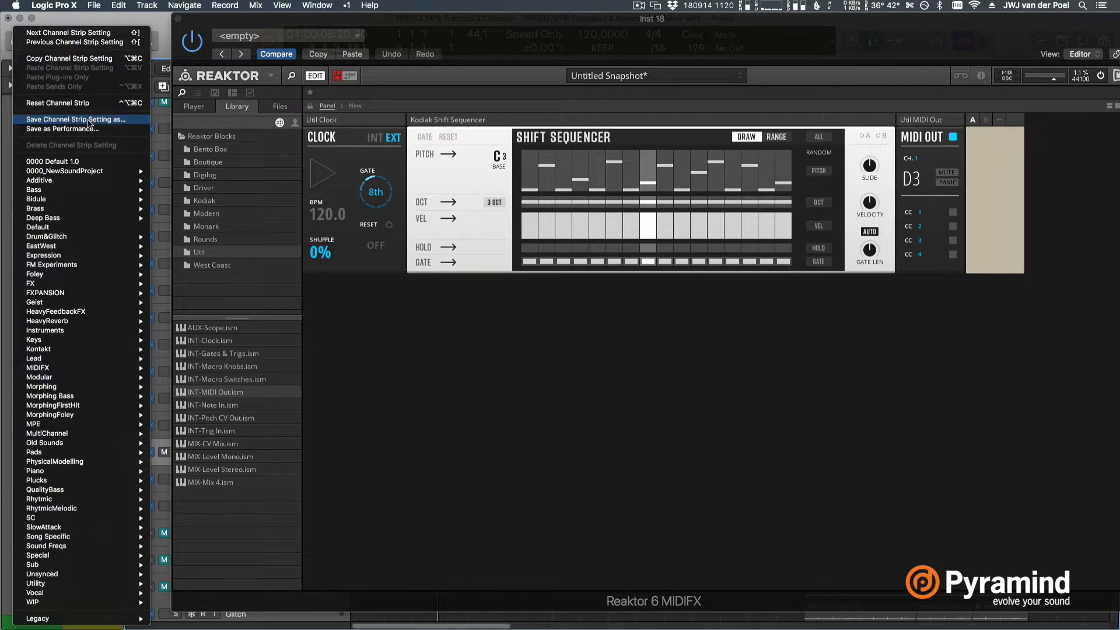
left_click(338, 150)
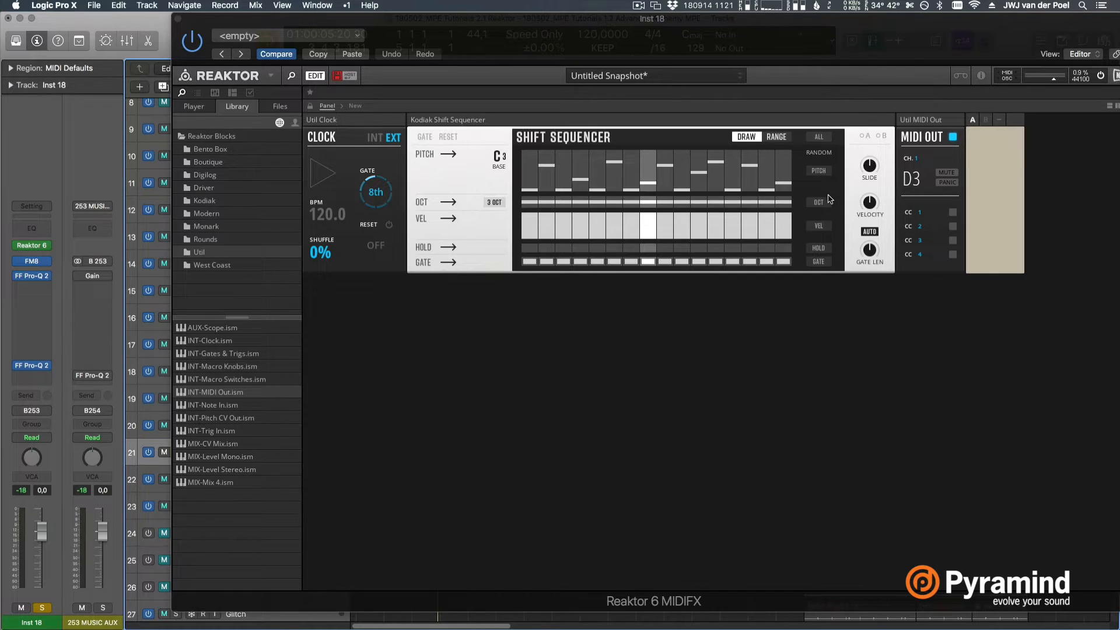
Add the SEQ-Curve Sequencer block from the Kodiak library folder to the structure and place it below the Shift Sequencer
left_click(355, 107)
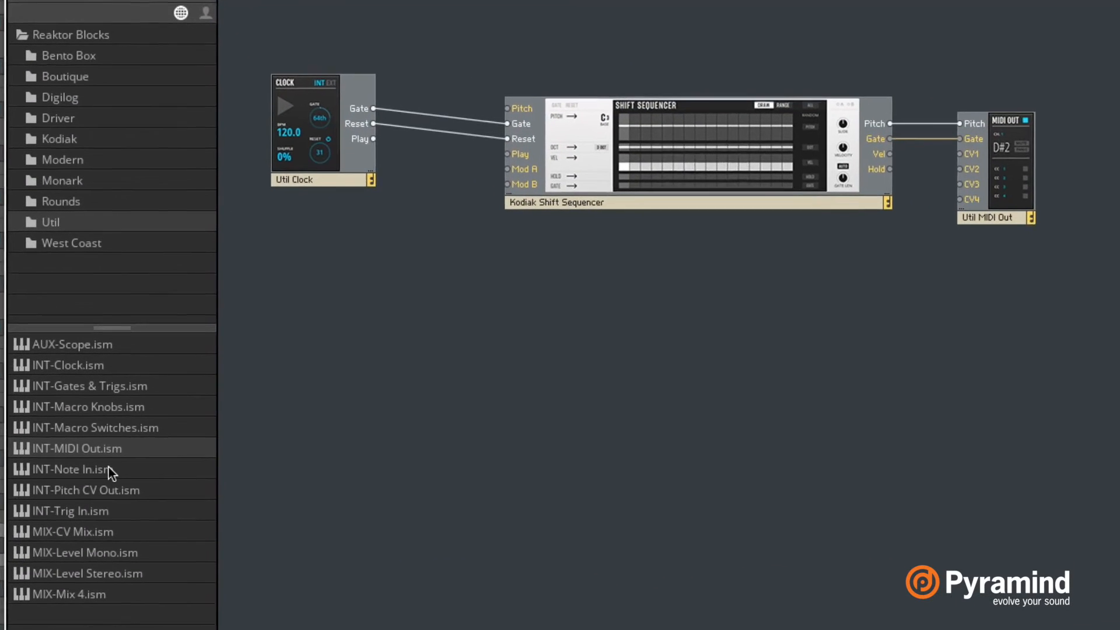
left_click(78, 138)
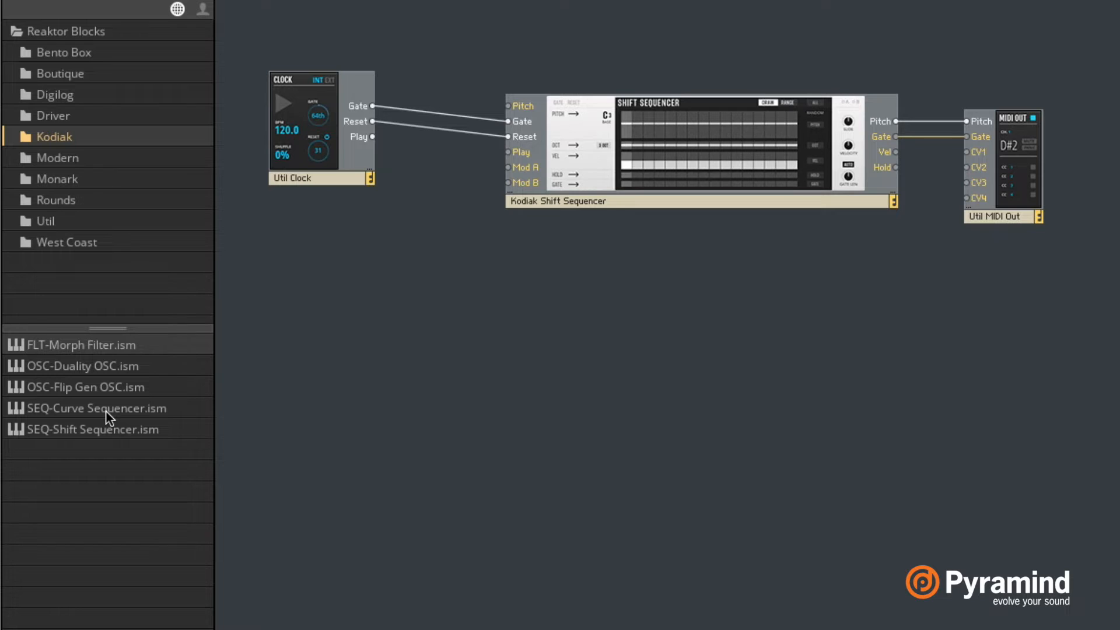
double_click(90, 410)
left_click_drag(564, 177, 686, 290)
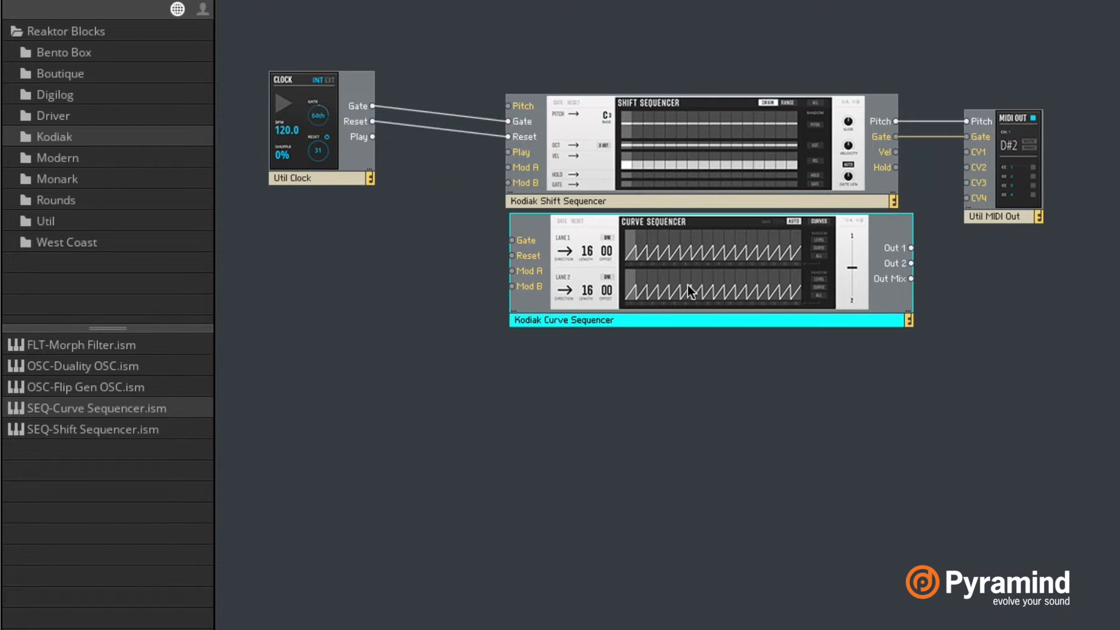
Wire the Clock's Gate and Reset to the Curve Sequencer, and its Out 1 and Out 2 to CV1 and CV2 on MIDI Out
left_click(375, 107)
left_click_drag(365, 104, 522, 238)
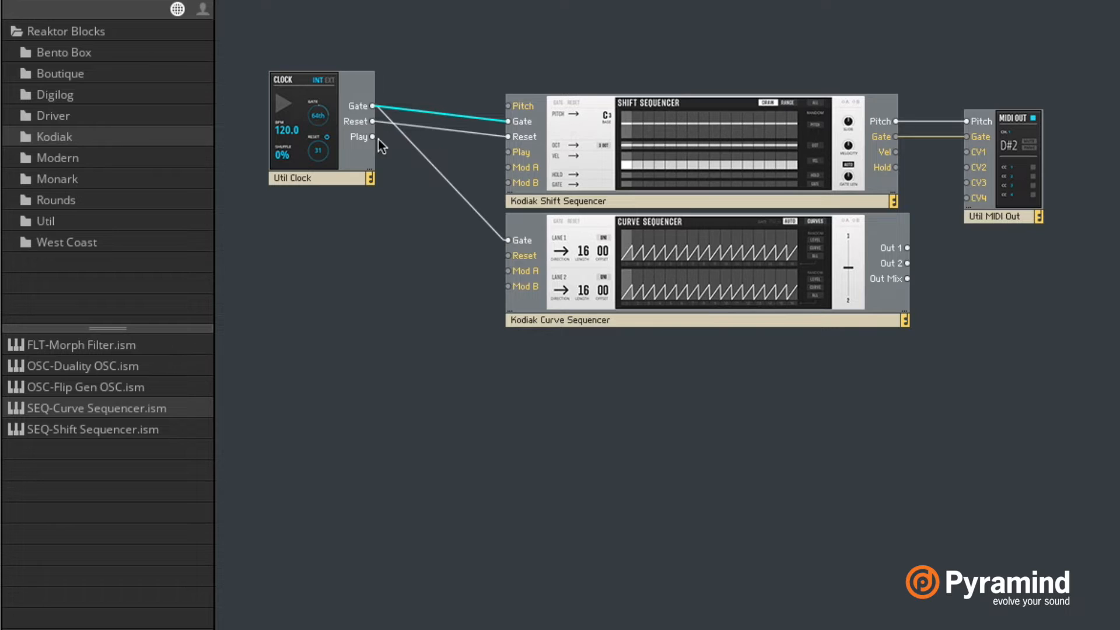
left_click_drag(372, 121, 522, 255)
left_click_drag(907, 249, 965, 153)
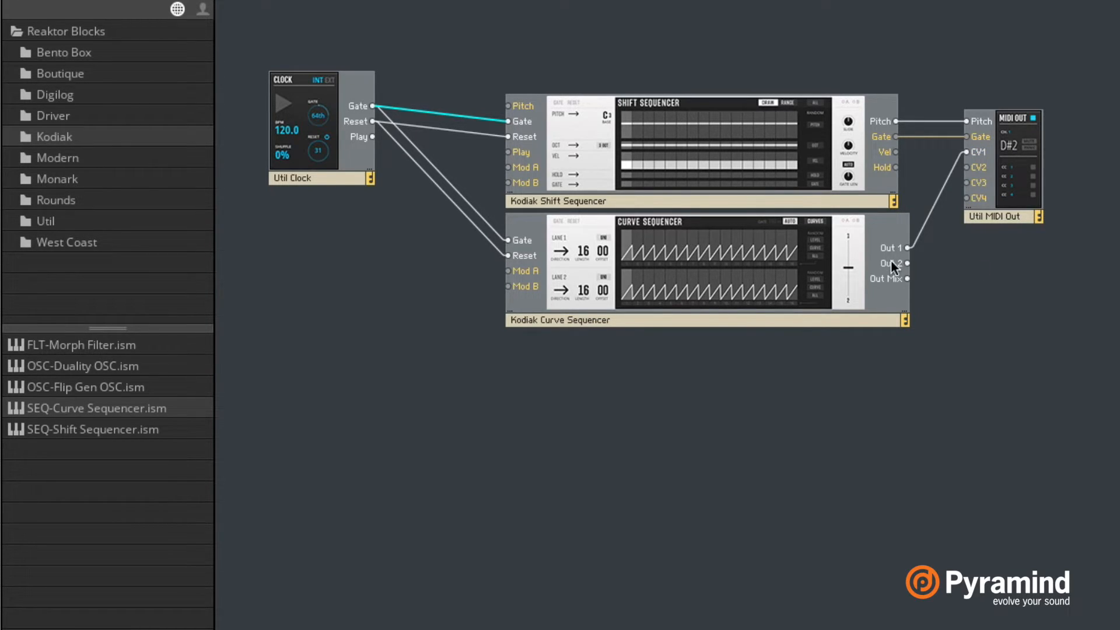
left_click_drag(906, 263, 970, 164)
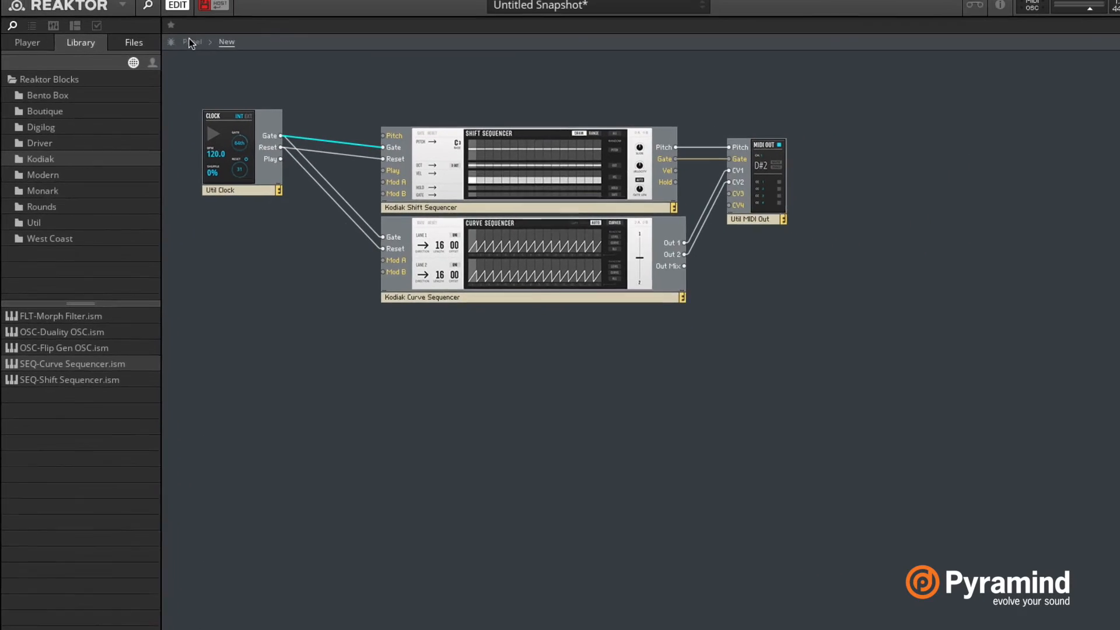
Return to the panel and move the Clock block below MIDI Out, beside the Curve Sequencer
left_click(178, 48)
left_click_drag(939, 62, 338, 251)
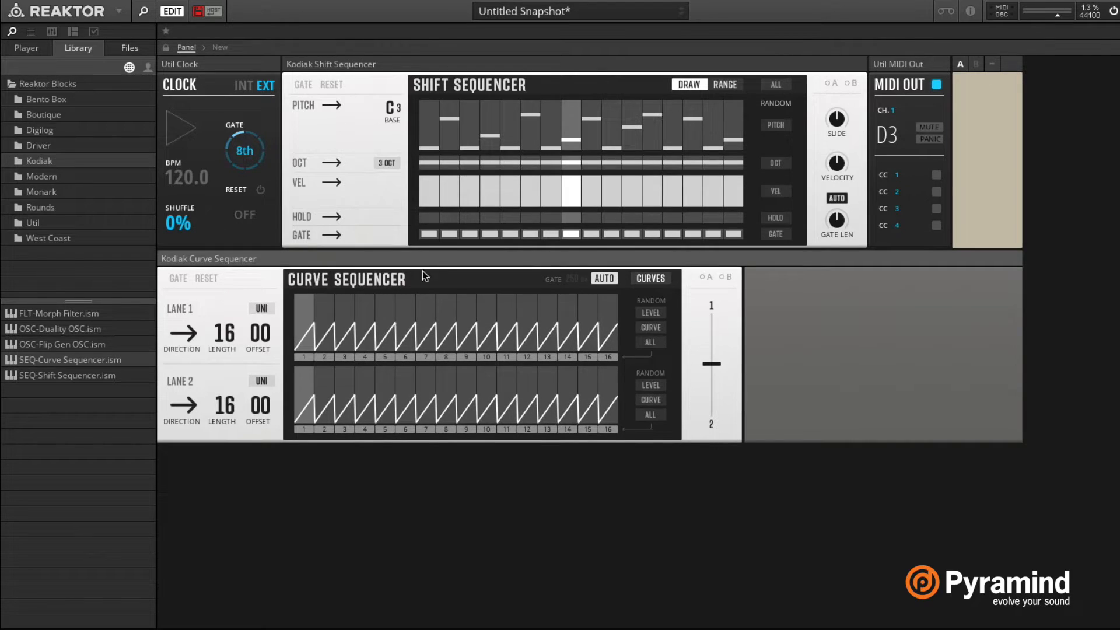
left_click_drag(914, 73, 849, 298)
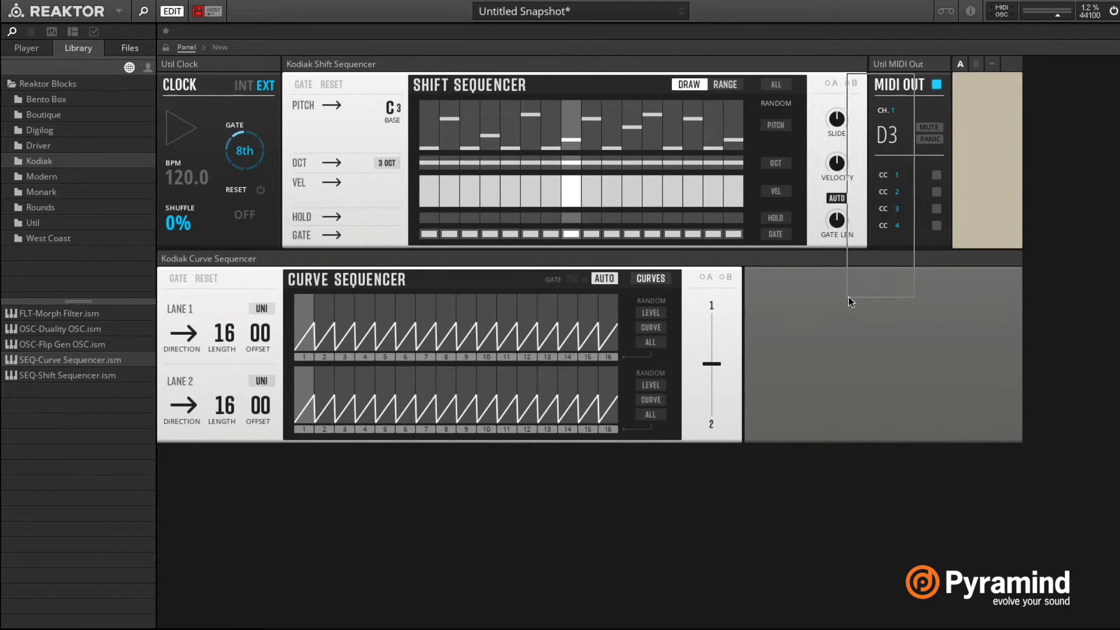
left_click_drag(211, 64, 792, 266)
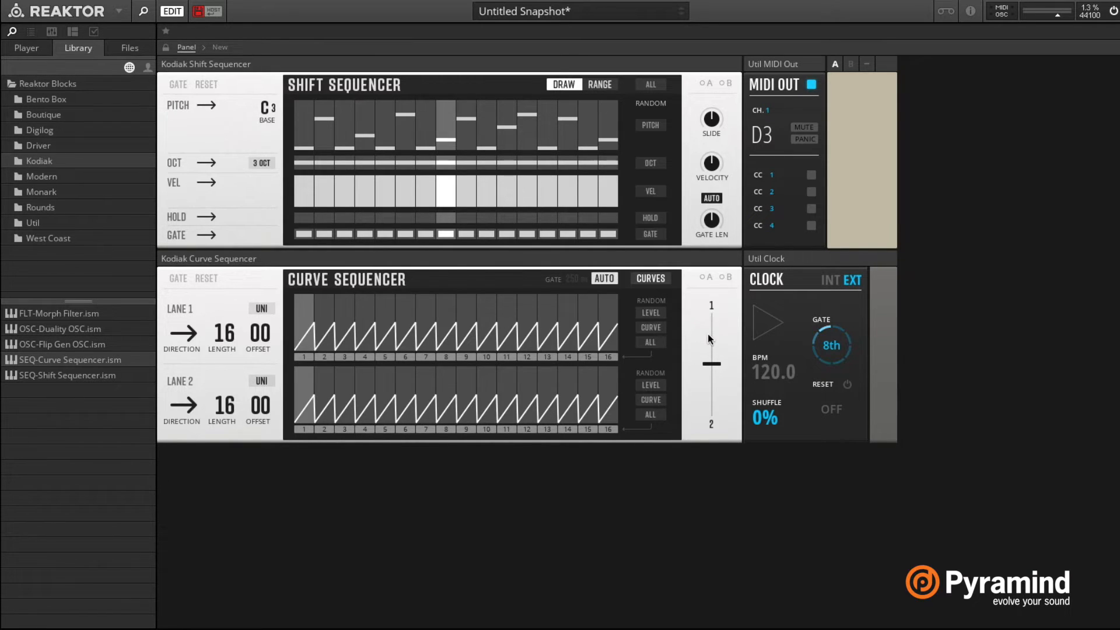
left_click_drag(719, 260, 748, 164)
Raise the lane 1 levels of steps 4 to 14 in the Curve Sequencer and adjust the slider between lanes 1 and 2
mouse_move(349, 328)
left_mouse_down()
mouse_move(375, 301)
mouse_move(571, 262)
left_mouse_up()
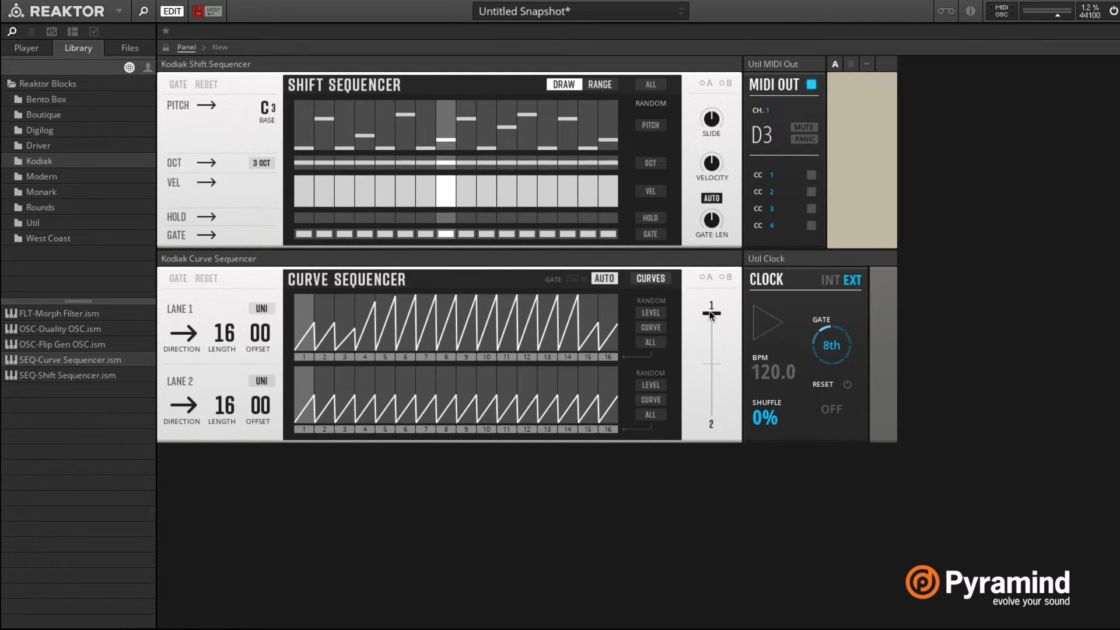
left_click_drag(727, 381, 718, 626)
left_click_drag(711, 326, 712, 314)
Bring up FM8's Easy/Morph page and load NewSound into all four corners of the morph square
left_click_drag(779, 175, 771, 128)
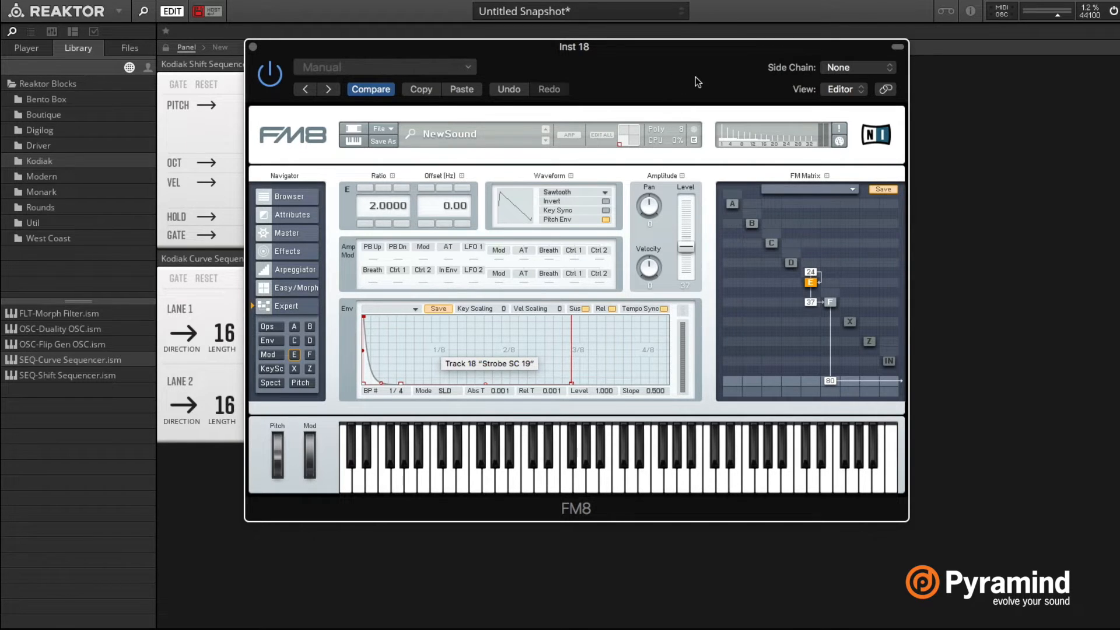
left_click_drag(695, 76, 684, 65)
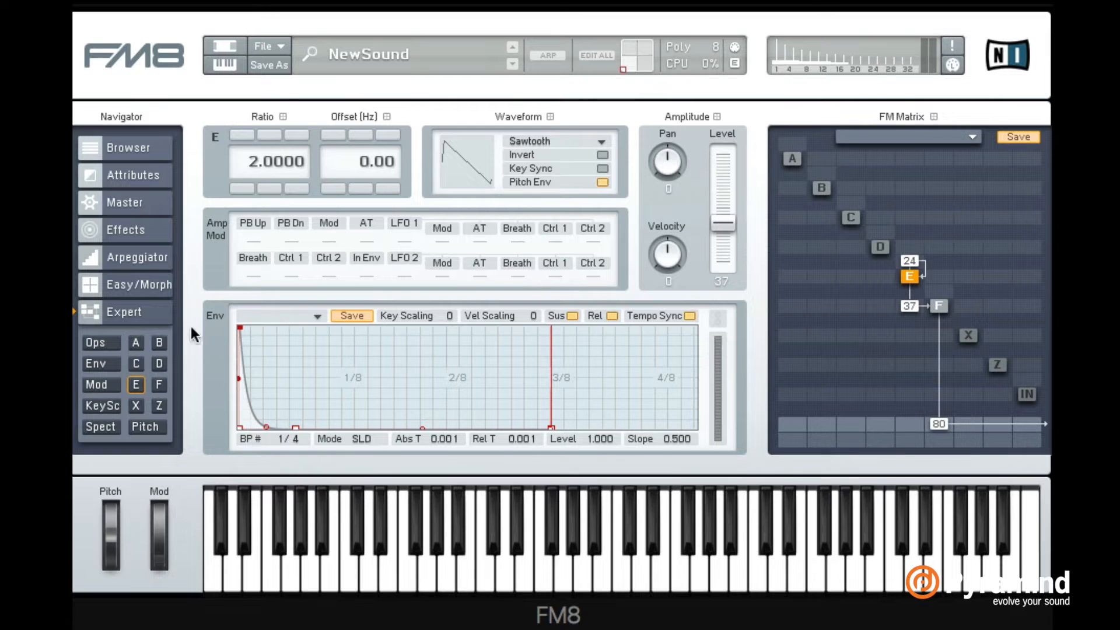
left_click(152, 288)
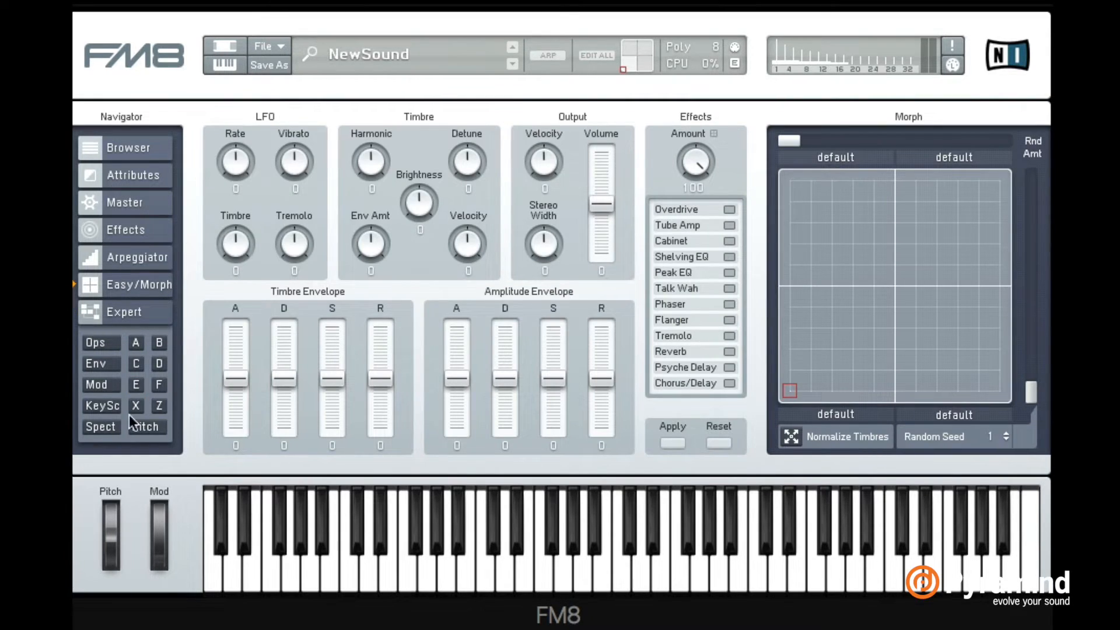
left_click(791, 436)
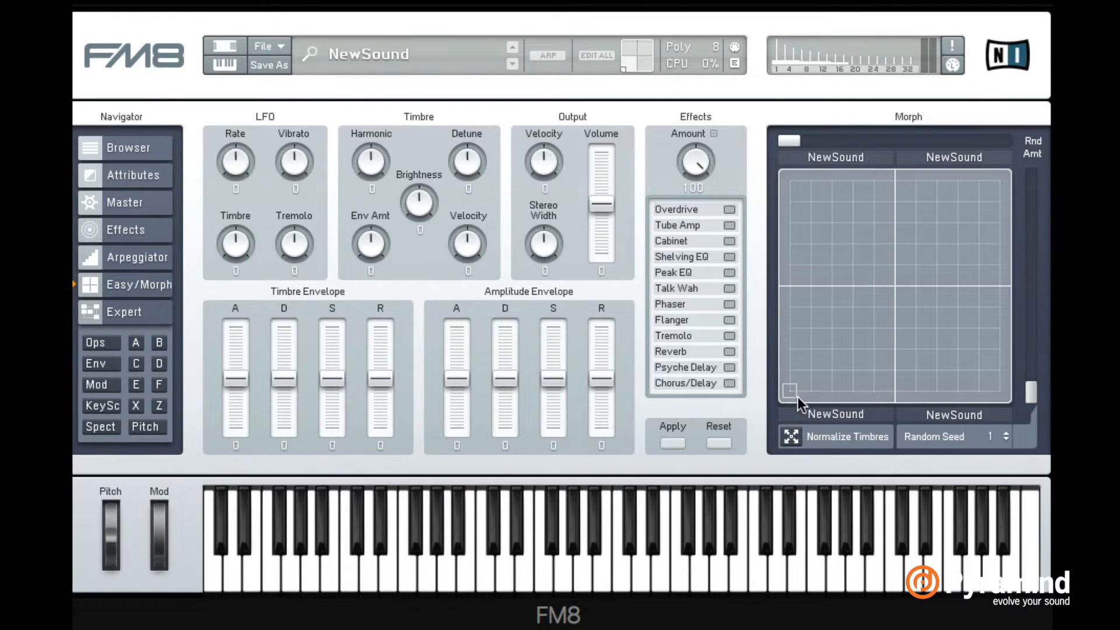
At the morph square's lower-right corner, remove E's feedback and F's output, and route D to F, the output and itself with feedback 19
left_click(131, 318)
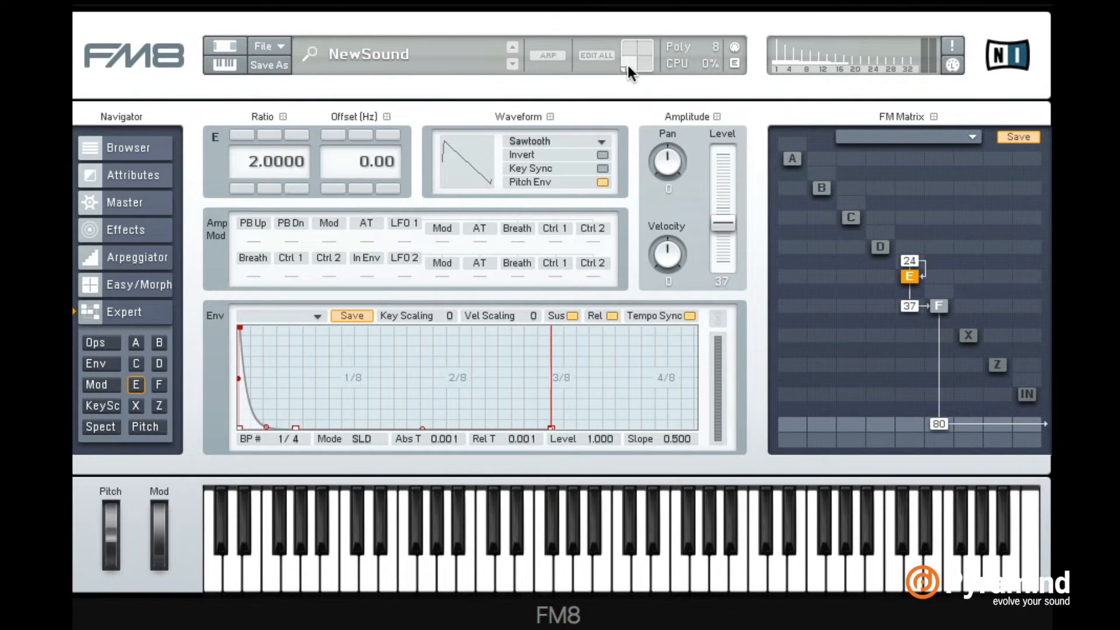
left_click_drag(650, 42, 623, 43)
left_click_drag(917, 262, 917, 320)
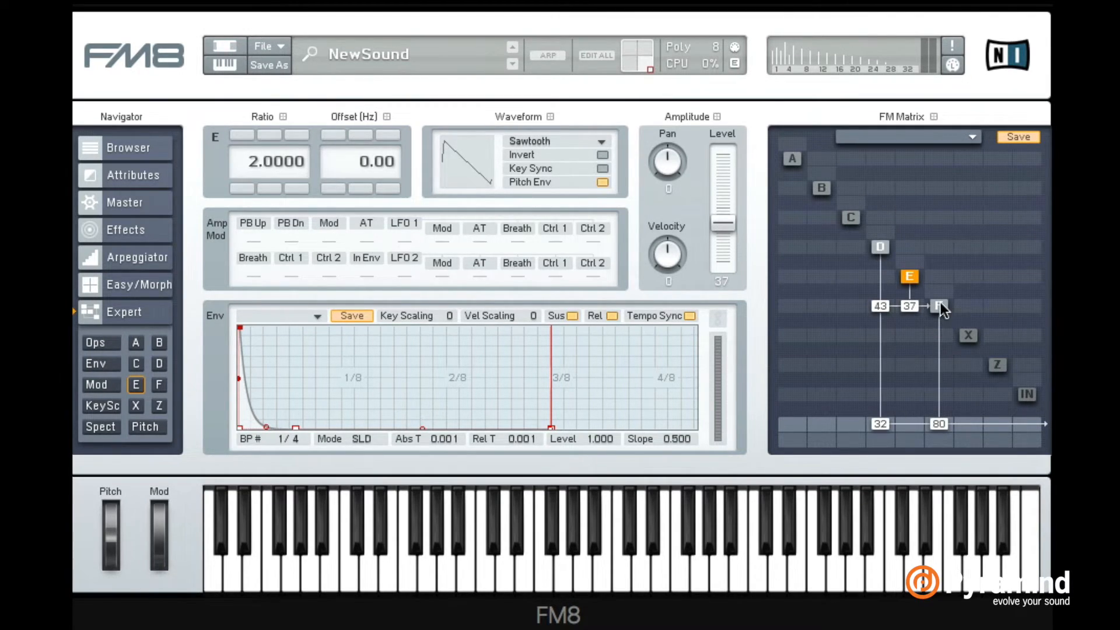
left_click_drag(955, 475, 958, 513)
left_click_drag(884, 233, 885, 221)
Give operator D a Sawtooth waveform and a ratio of 0.5
left_click(882, 247)
left_click(533, 141)
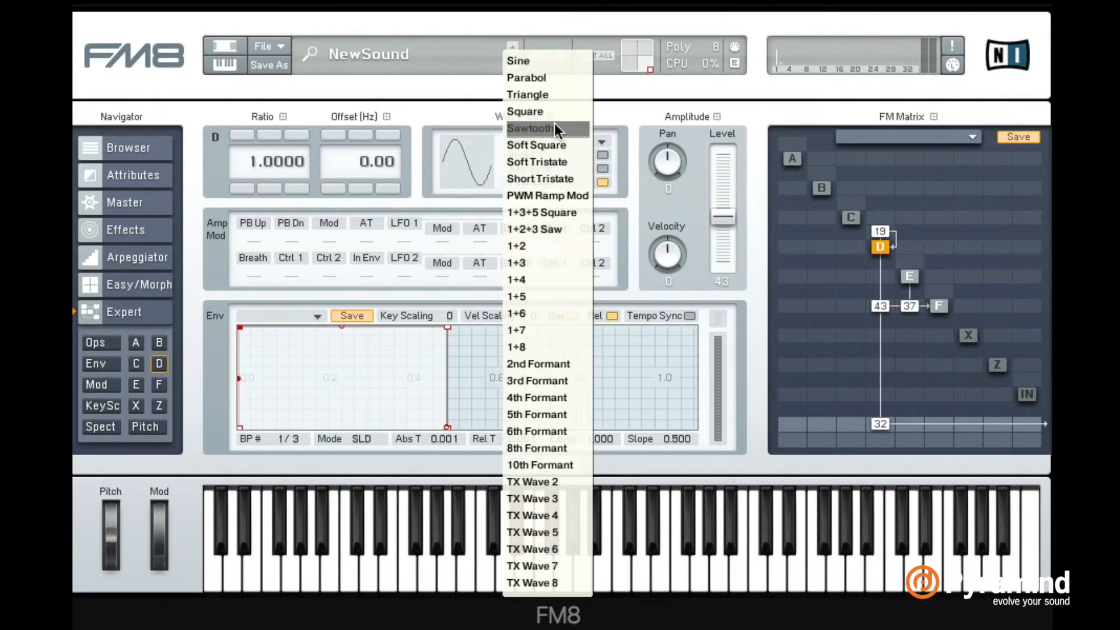
left_click(554, 123)
double_click(297, 165)
type(".5")
key("Return")
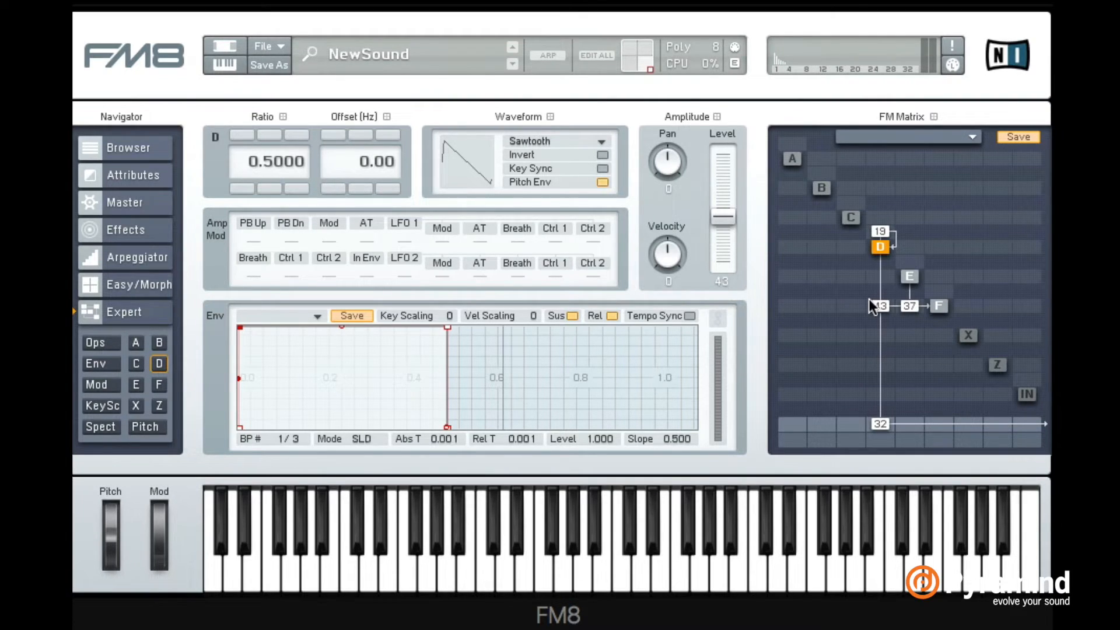
Replace the D-to-F modulation with F modulating D at 16, and set D's output level to 81
left_click_drag(875, 305, 878, 327)
left_click_drag(939, 219, 936, 200)
left_click_drag(645, 63, 622, 67)
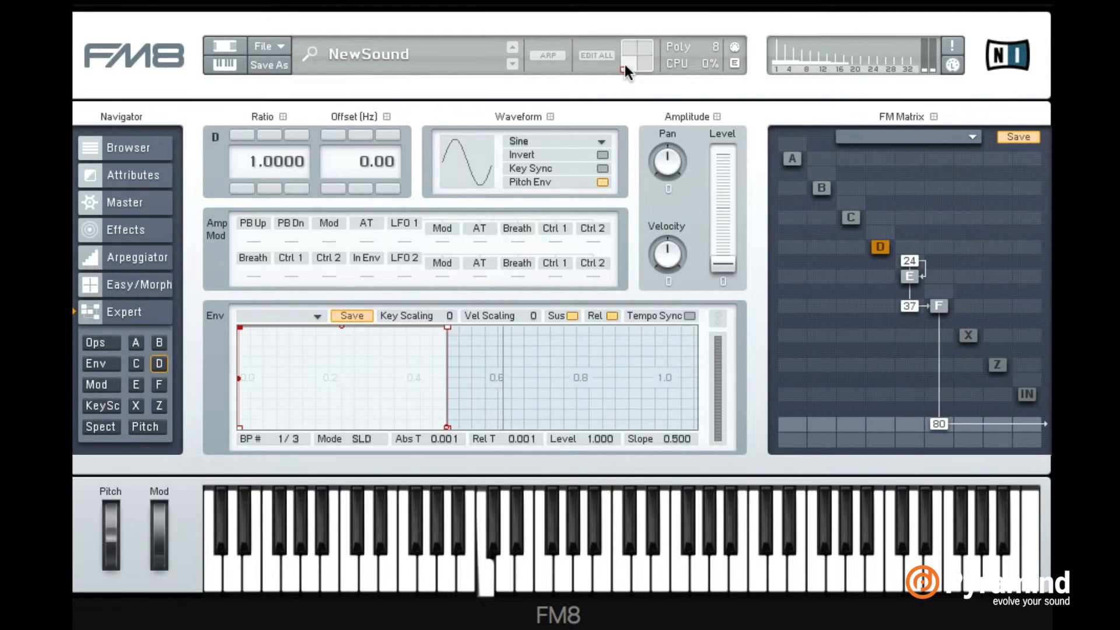
left_click_drag(624, 67, 678, 89)
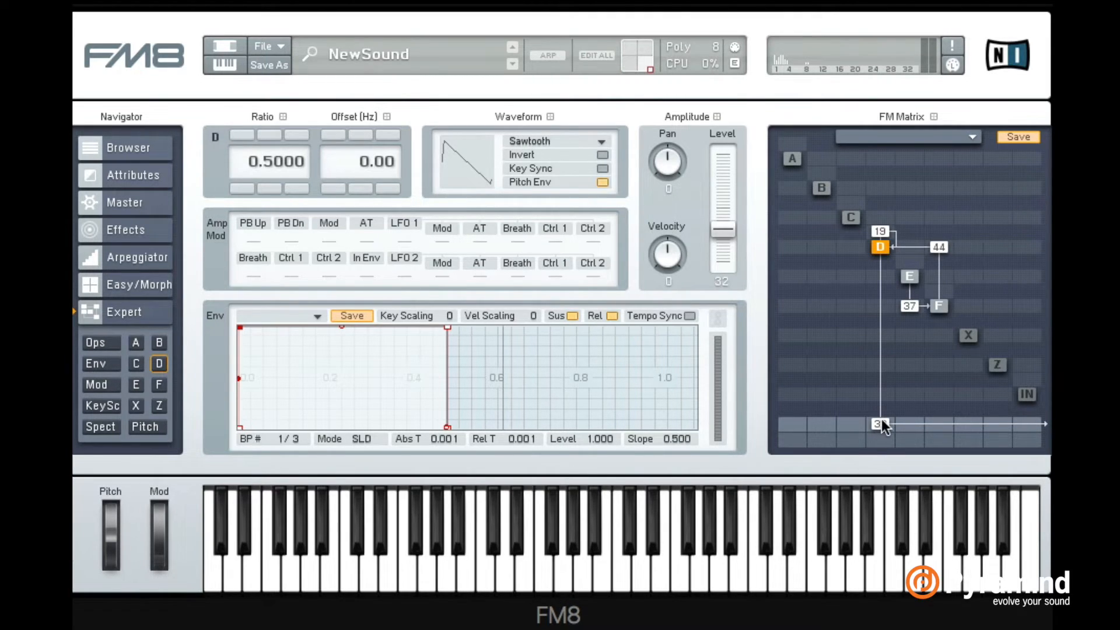
left_click_drag(880, 424, 885, 379)
left_click_drag(928, 242, 941, 268)
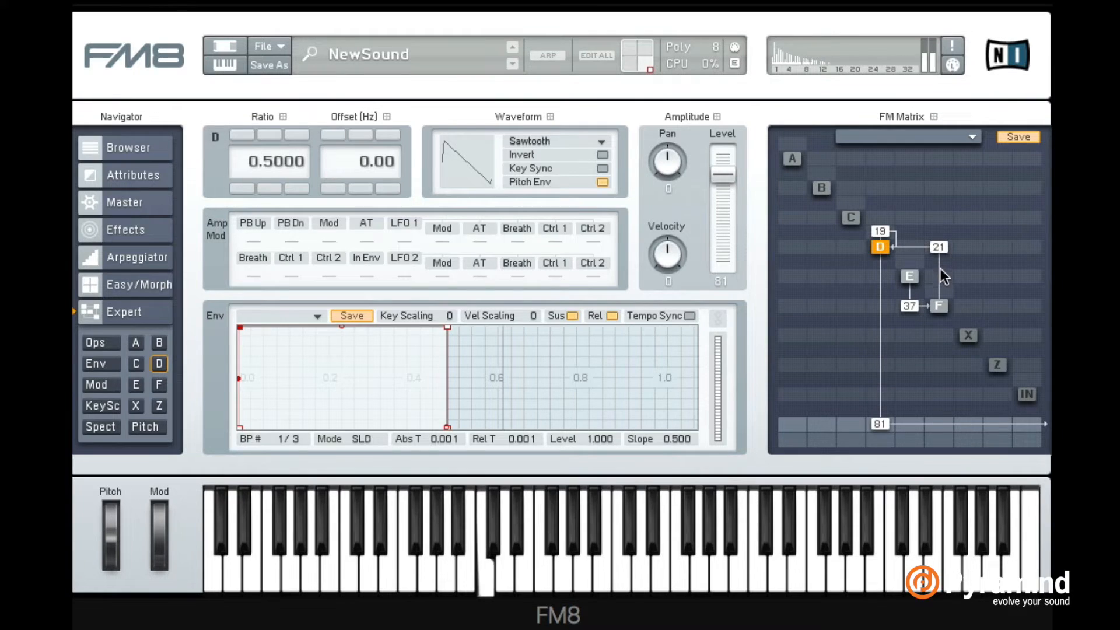
left_click(941, 302)
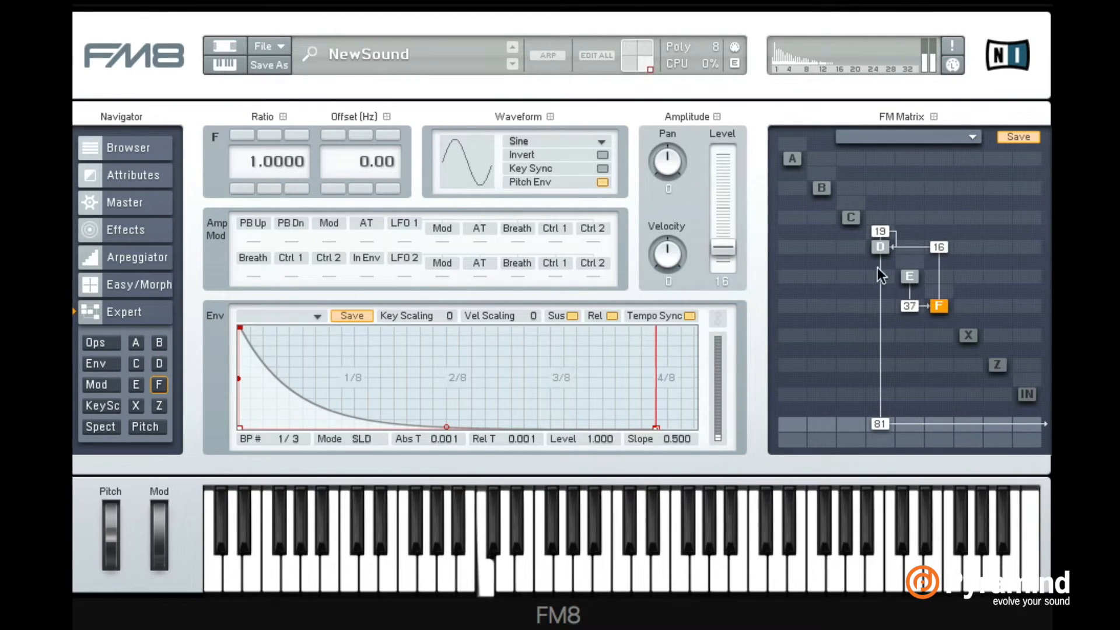
Route operator C into D at 23, and give C a ratio of 0.25 and a Square waveform
left_click_drag(852, 250, 849, 210)
left_click(851, 218)
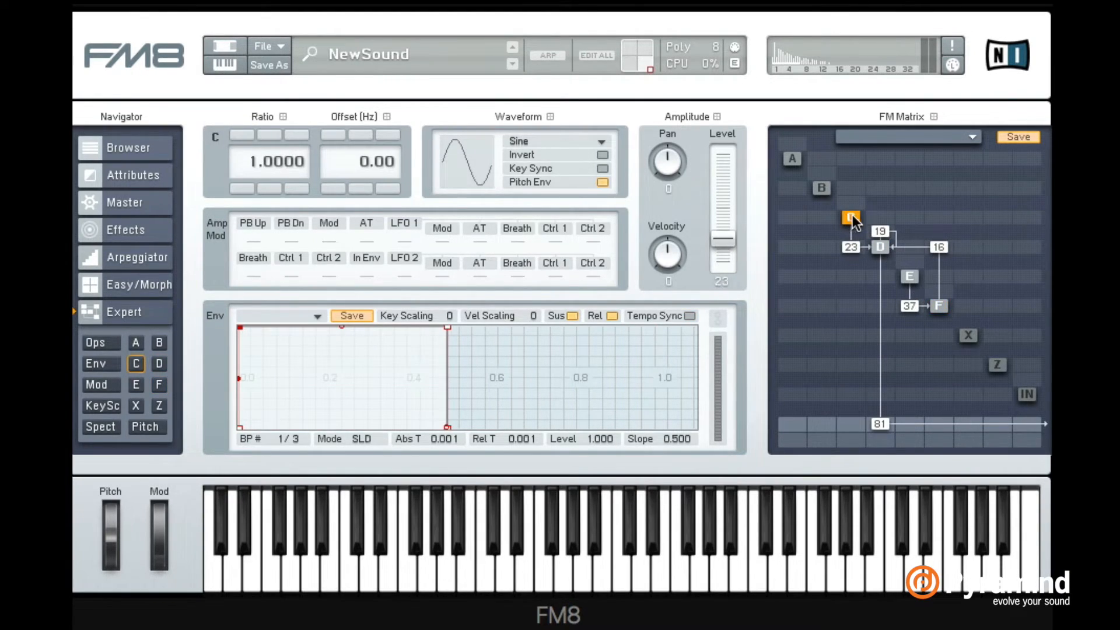
double_click(289, 157)
key("BackSpace")
type(".25")
key("Return")
left_click(532, 144)
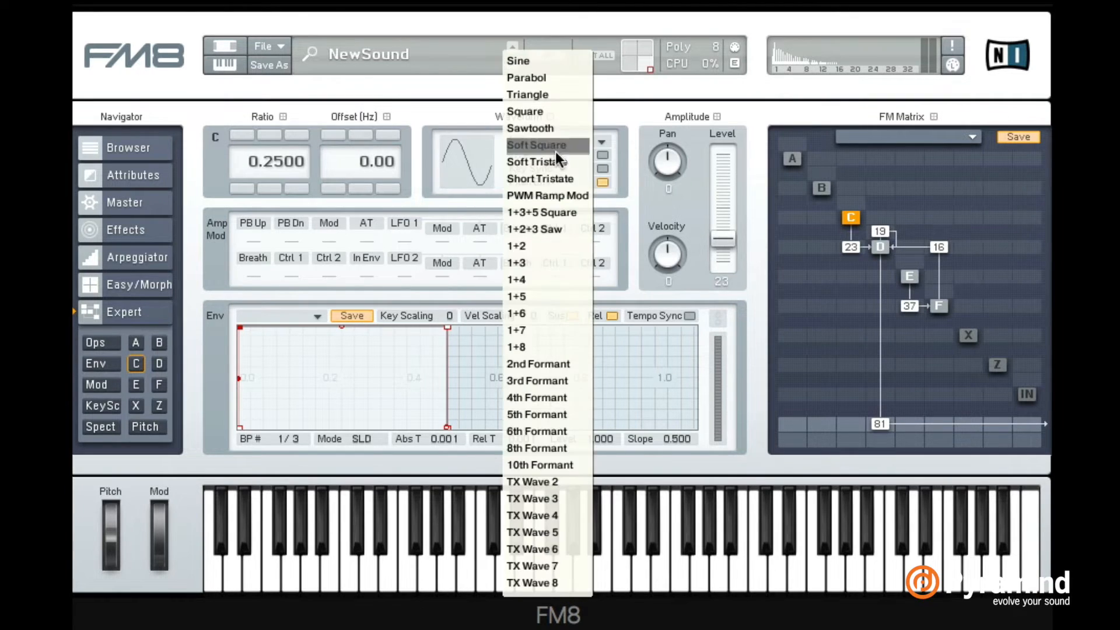
left_click(554, 107)
Tempo-sync operator C's envelope and shape it with a curved 0.250 attack and a curved decay to level 0.571
left_click_drag(240, 327, 270, 327)
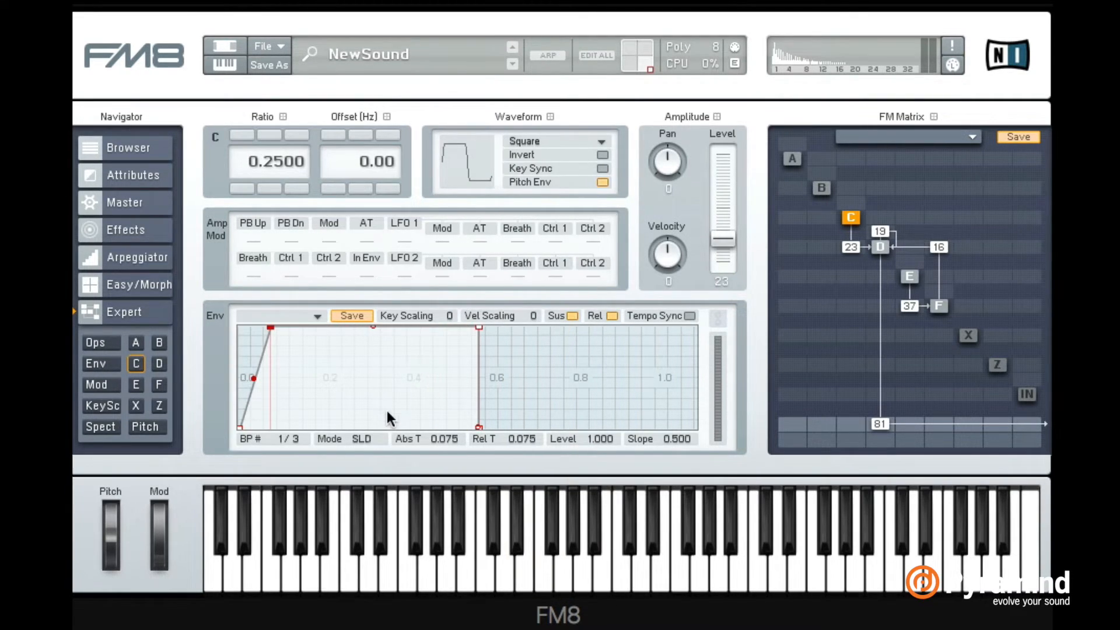
left_click(688, 316)
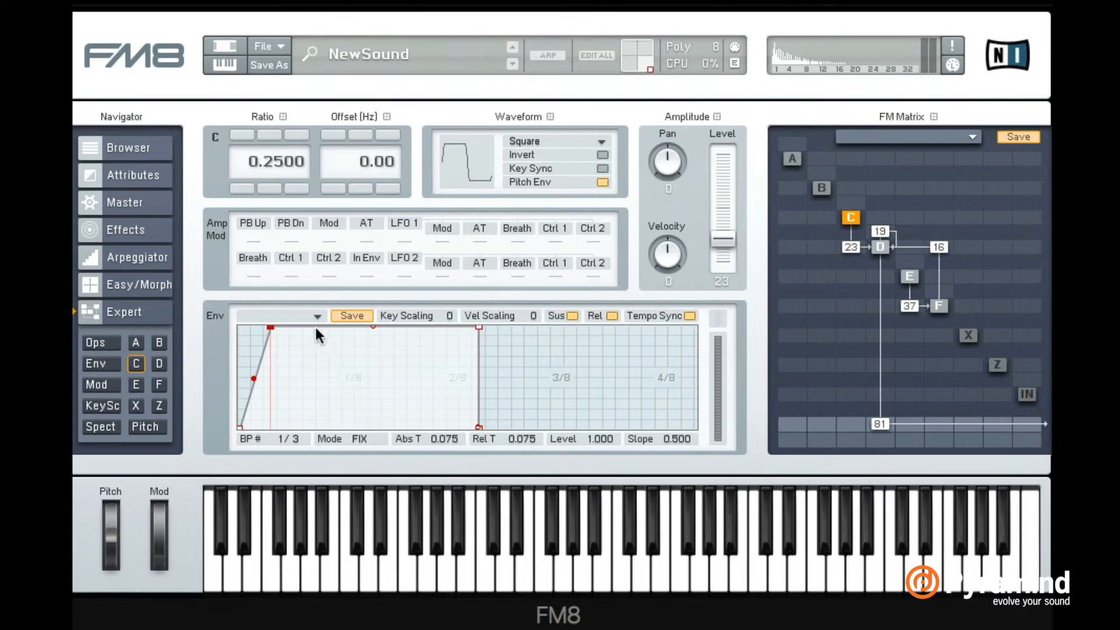
left_click_drag(269, 327, 345, 313)
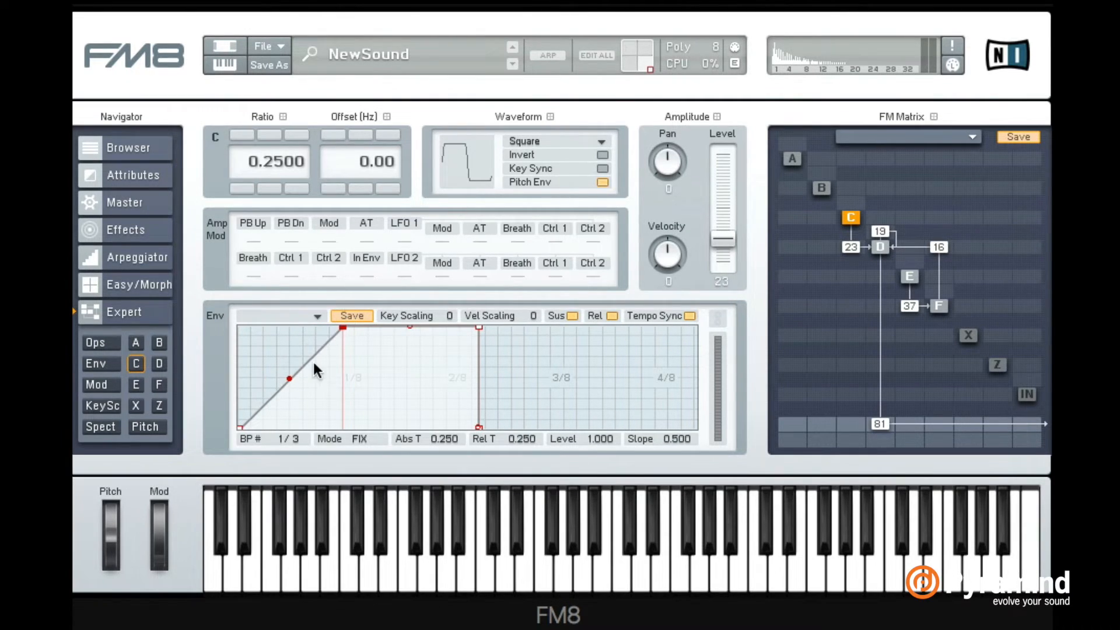
left_click_drag(288, 377, 278, 344)
left_click_drag(476, 325, 452, 369)
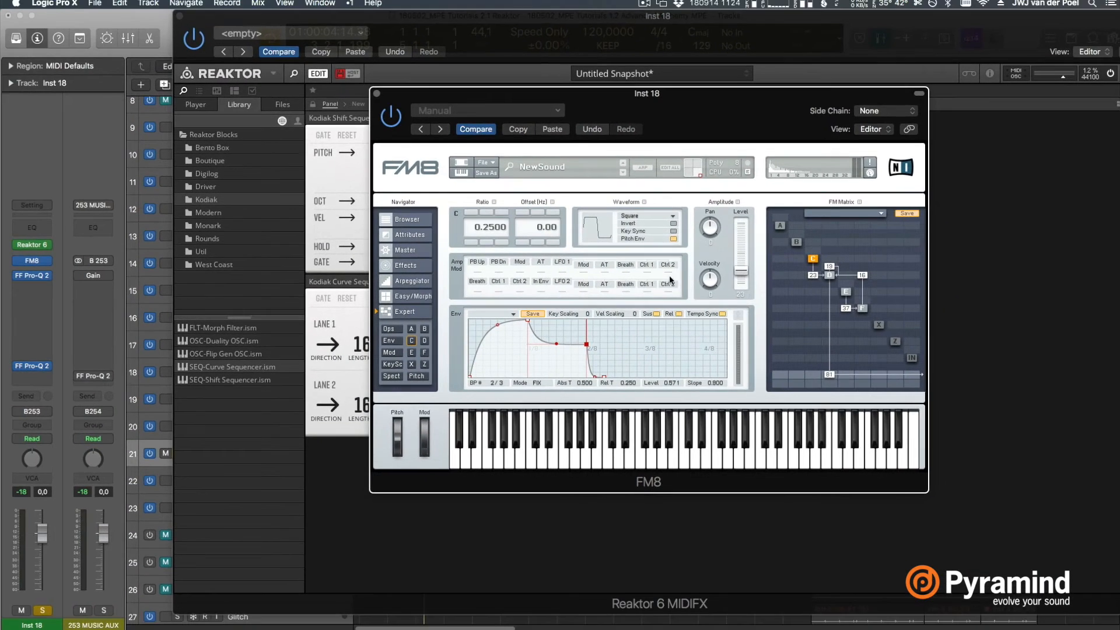
Return FM8 to its Easy/Morph page and move the morph point away from the square's lower-right corner
left_click_drag(782, 117, 808, 111)
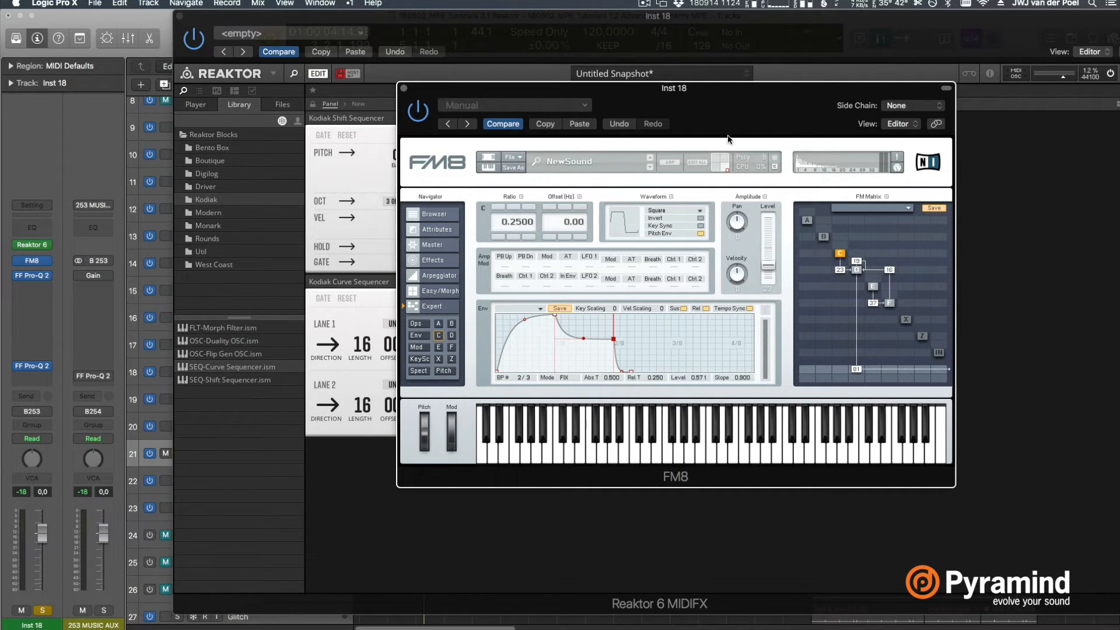
left_click(441, 291)
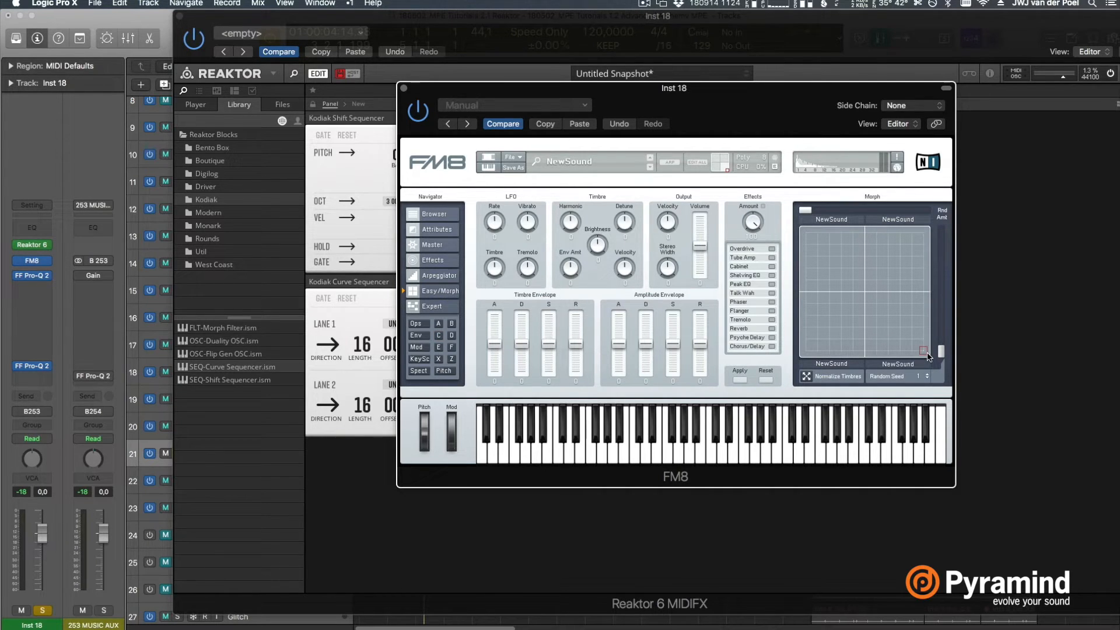
mouse_move(926, 353)
left_mouse_down()
mouse_move(804, 353)
mouse_move(894, 367)
left_mouse_up()
Move the FM8 window down clear of the sequencers and bring the Reaktor 6 MIDIFX window to the front
left_click_drag(768, 112, 818, 133)
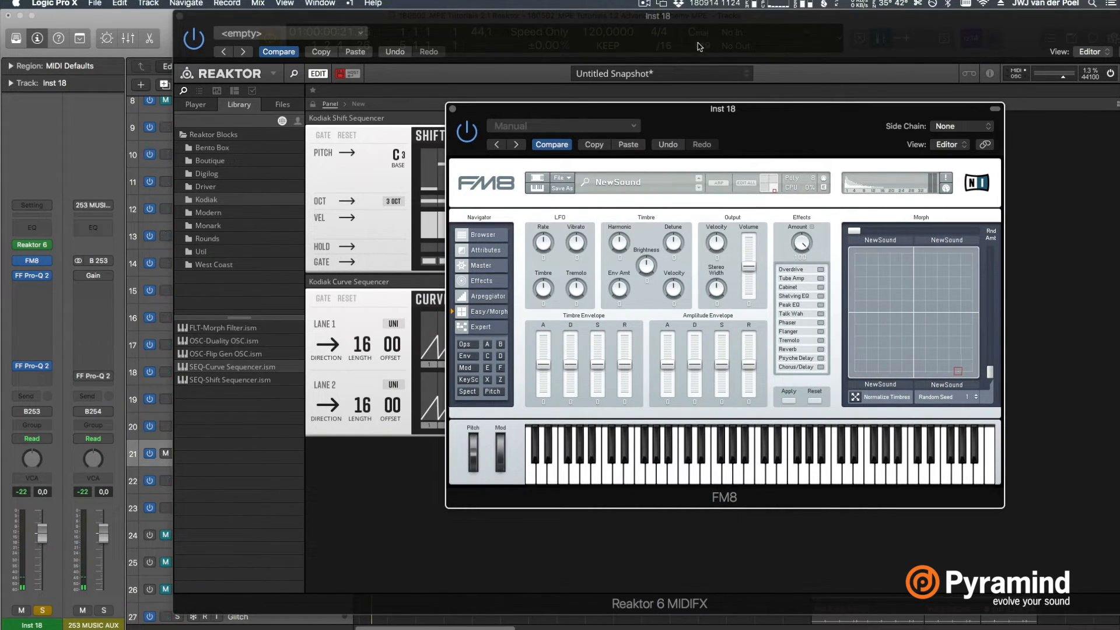
left_click_drag(732, 121, 759, 501)
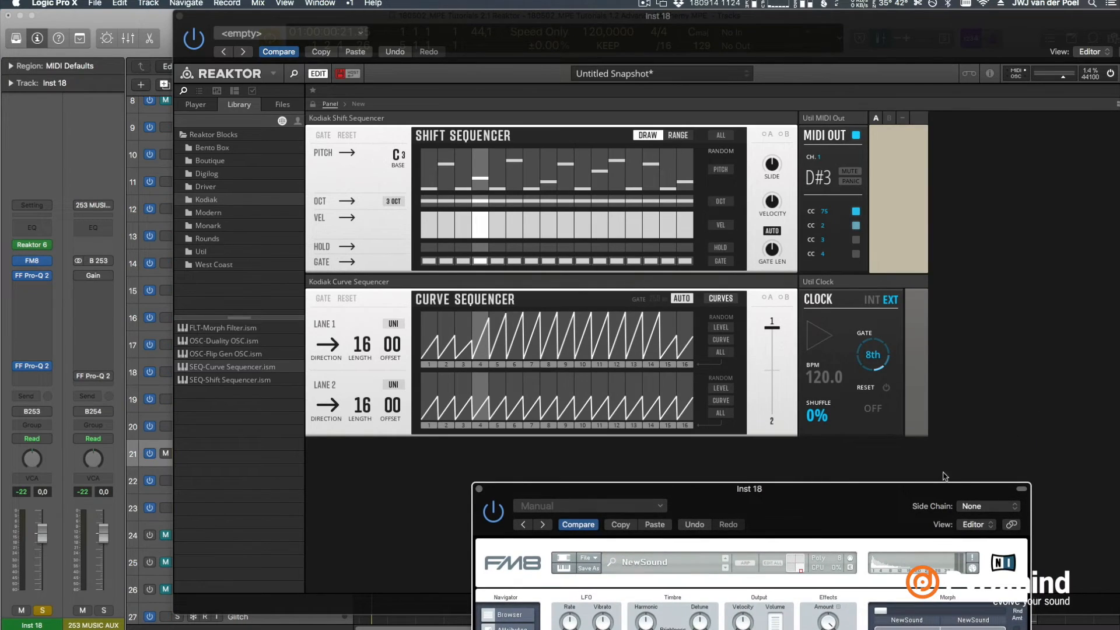
left_click(1044, 393)
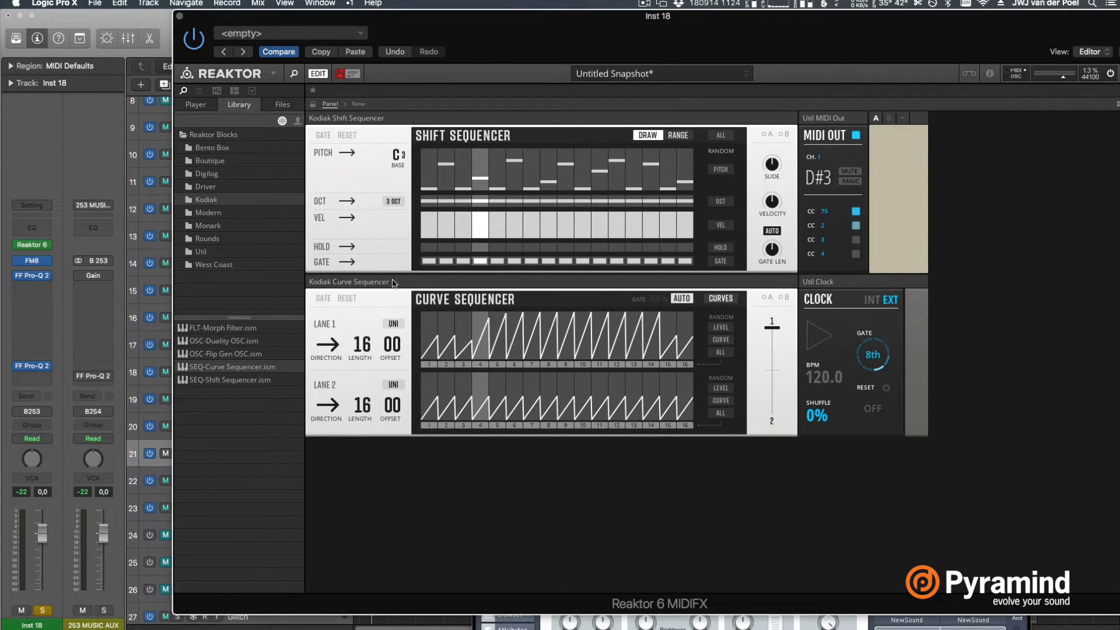
left_click(1023, 623)
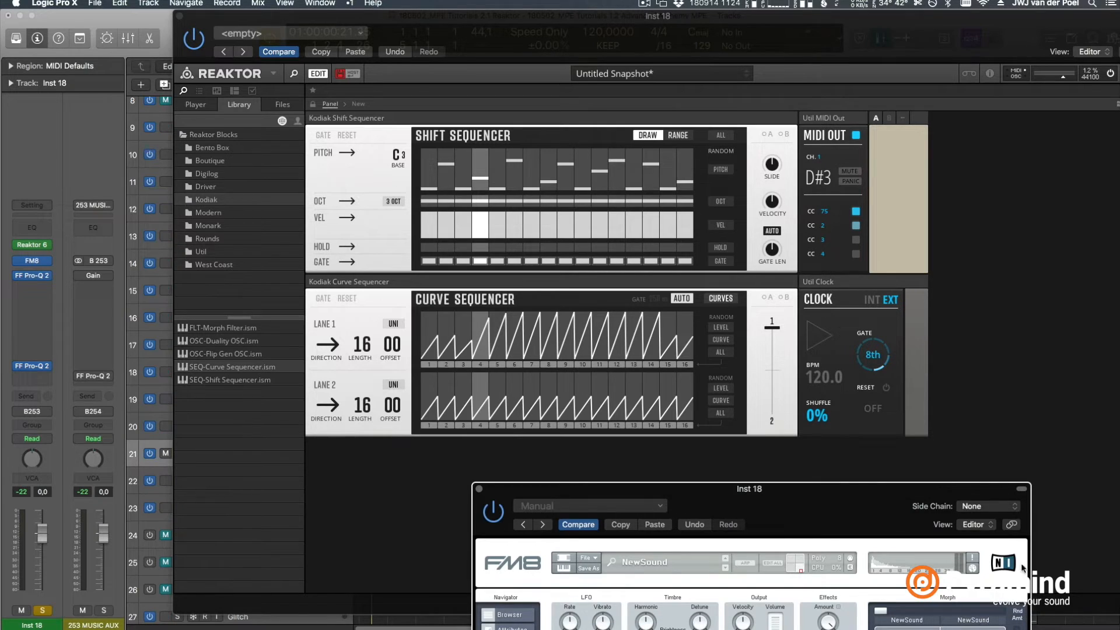
left_click_drag(924, 479, 975, 528)
left_click(1020, 368)
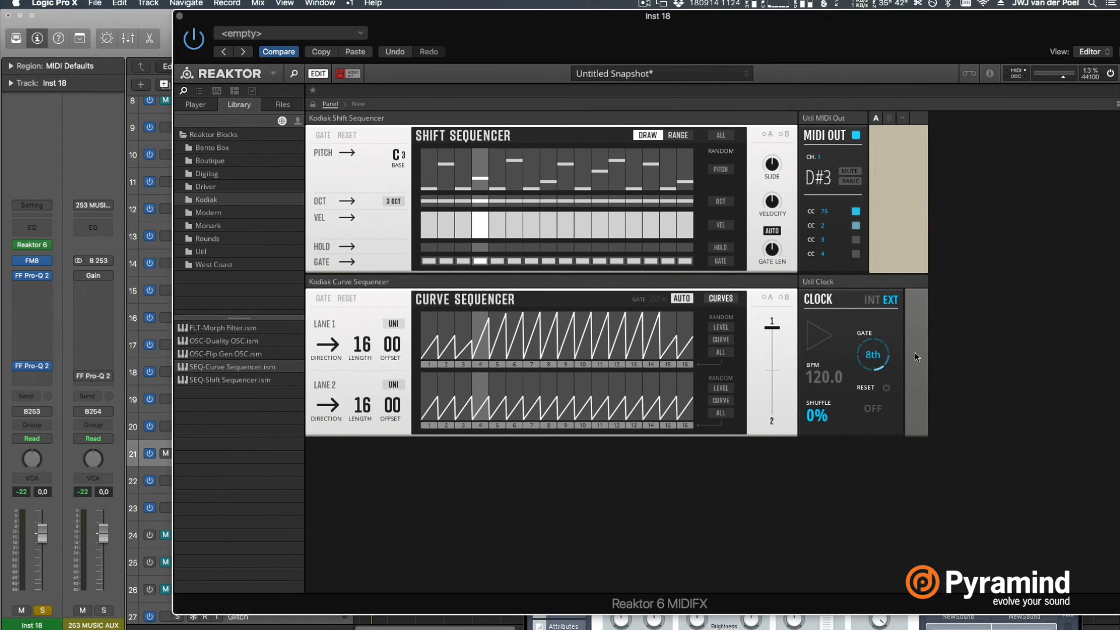
Show the Curve Sequencer's curve shapes and draw the flat curve at zero level across all 16 steps of lane 1
left_click(721, 298)
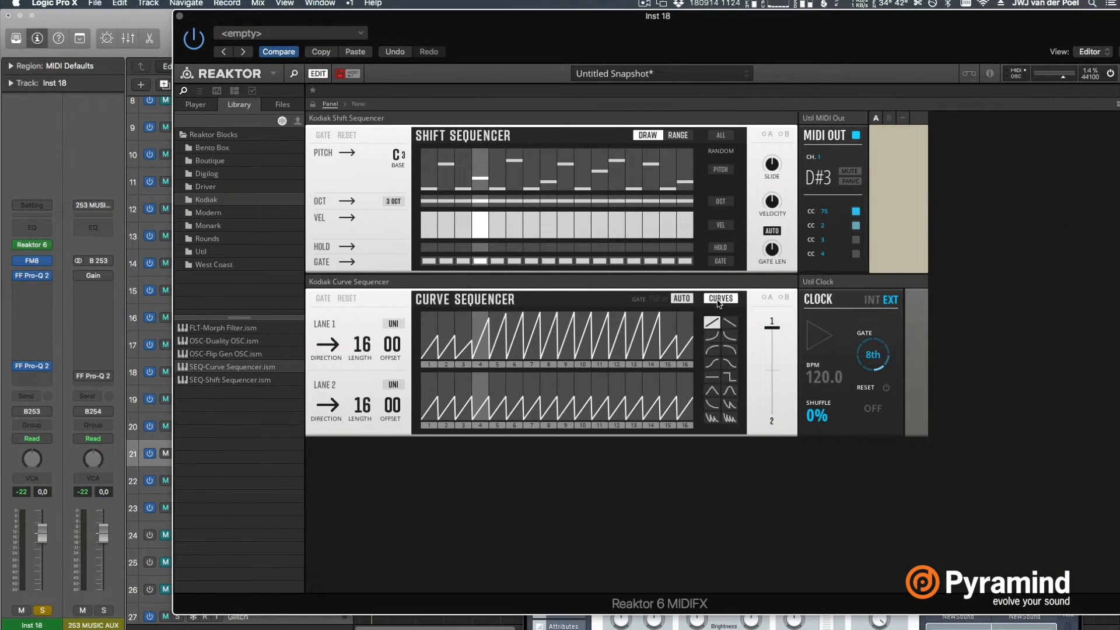
left_click(712, 376)
mouse_move(428, 345)
left_mouse_down()
mouse_move(472, 387)
mouse_move(555, 393)
mouse_move(698, 352)
left_mouse_up()
In lane 1, draw a full-level rounded rise on step 5, a flat curve on steps 6 to 10 and a rounded fall on step 11
left_click(712, 350)
left_click(497, 327)
left_click_drag(498, 325, 500, 309)
mouse_move(514, 353)
left_mouse_down()
mouse_move(515, 309)
mouse_move(515, 319)
mouse_move(539, 291)
mouse_move(578, 289)
left_mouse_up()
left_click(714, 376)
left_click(729, 349)
left_click_drag(610, 335, 599, 294)
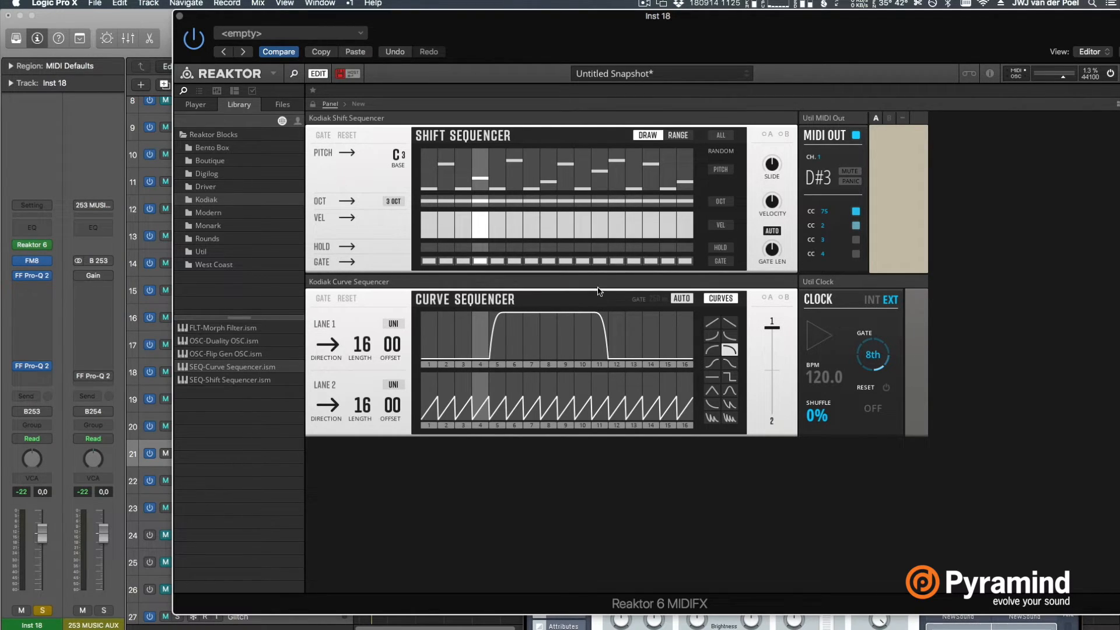
left_click(712, 379)
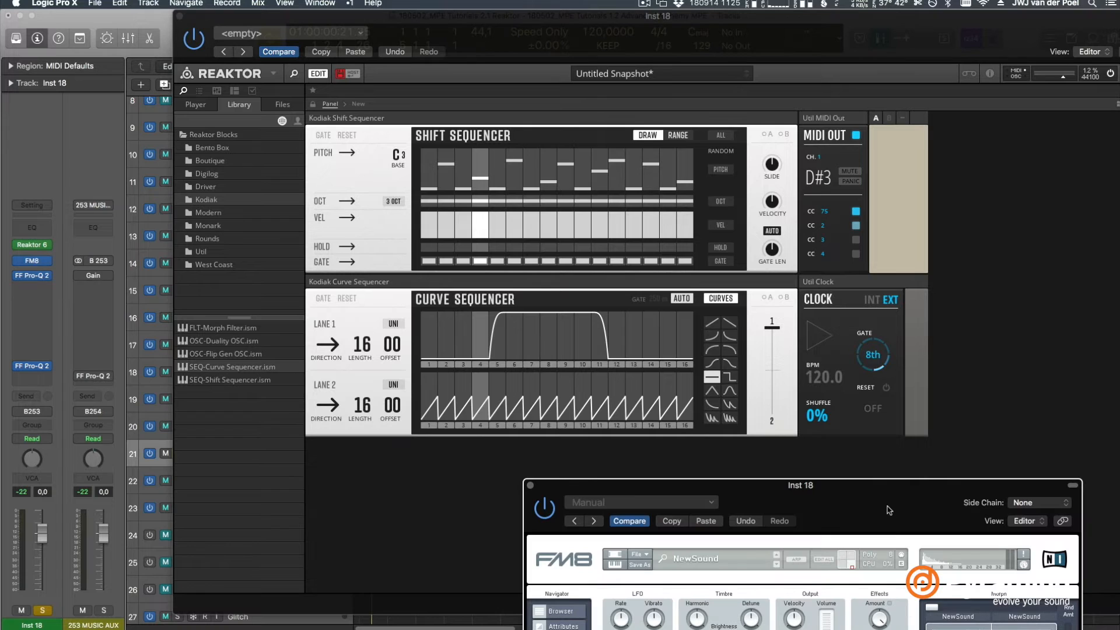
Arrange the FM8 and Reaktor windows so the Curve Sequencer and the edge of the morph square are both visible
left_click_drag(888, 510, 849, 131)
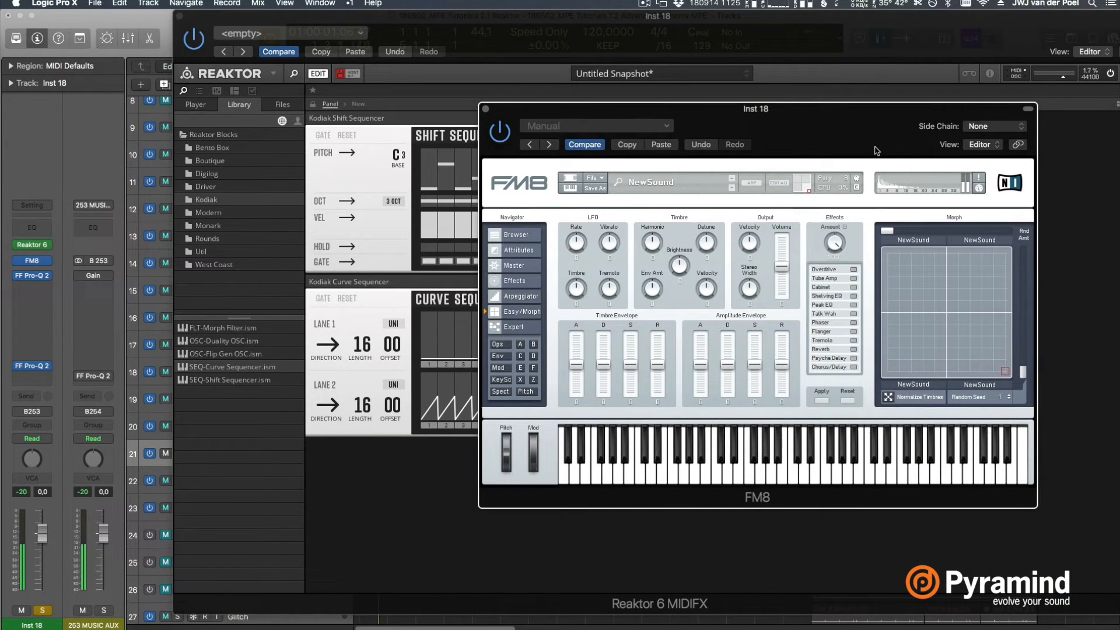
left_click_drag(858, 145, 965, 157)
left_click_drag(684, 25, 584, 26)
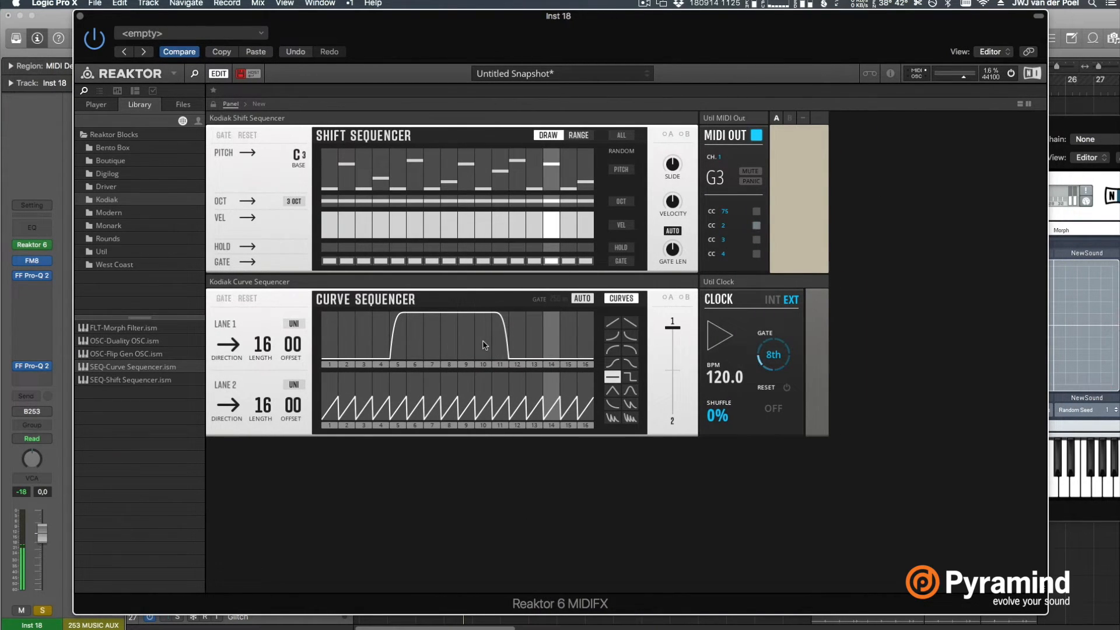
Flatten steps 8 to 11 of lane 1 to zero and place a rounded falling curve on step 8
left_click_drag(475, 400, 449, 396)
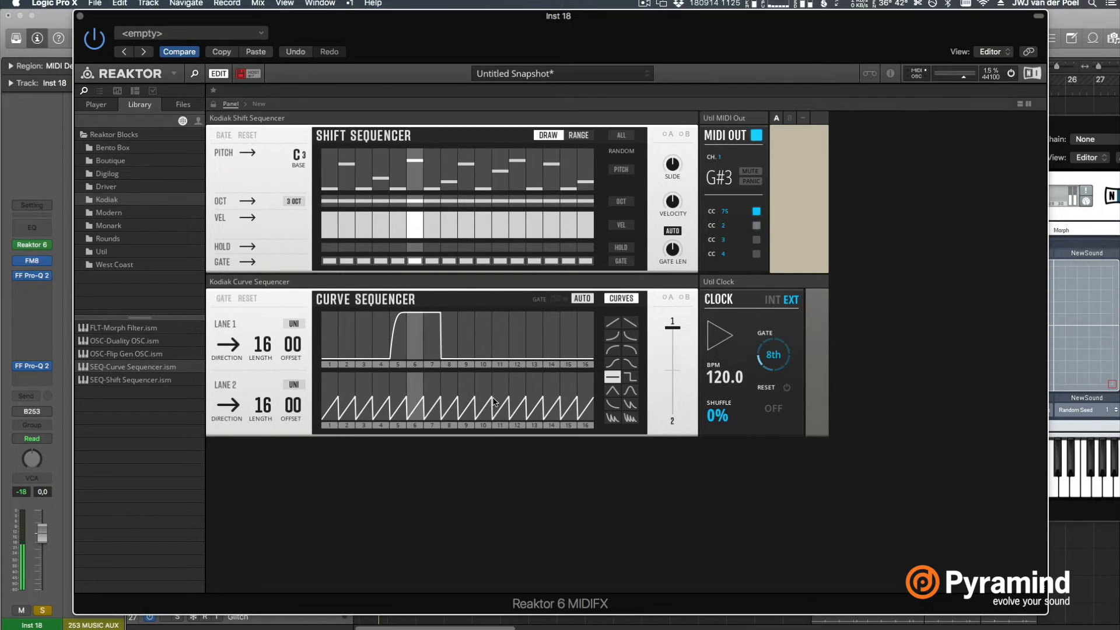
left_click(630, 349)
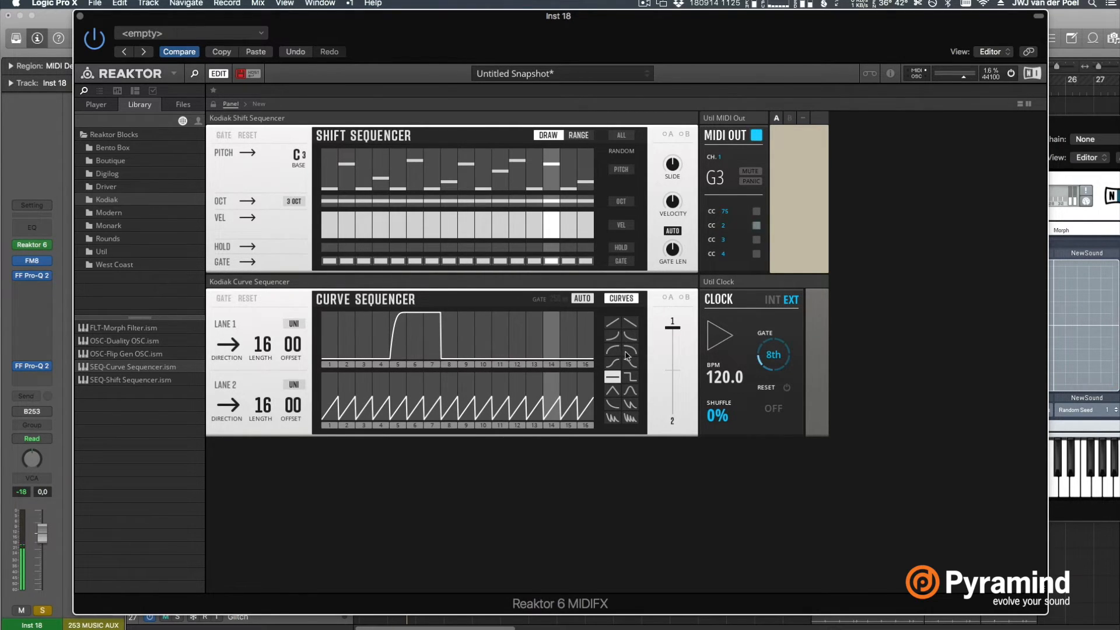
left_click(455, 322)
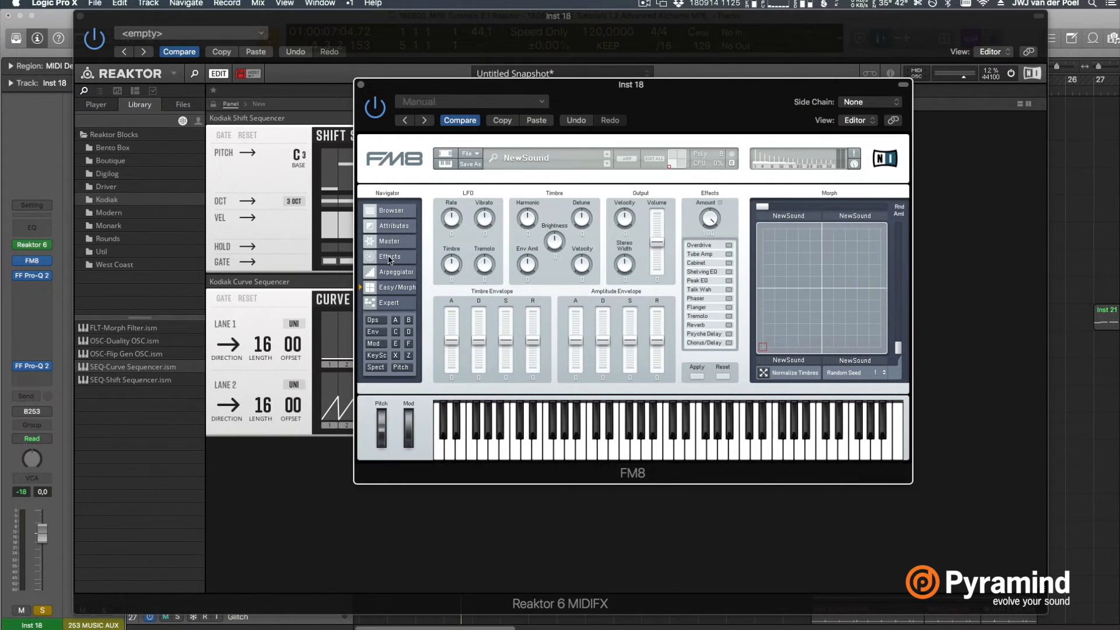
Enable the Chorus/Delay and Reverb effects in FM8
left_click(389, 257)
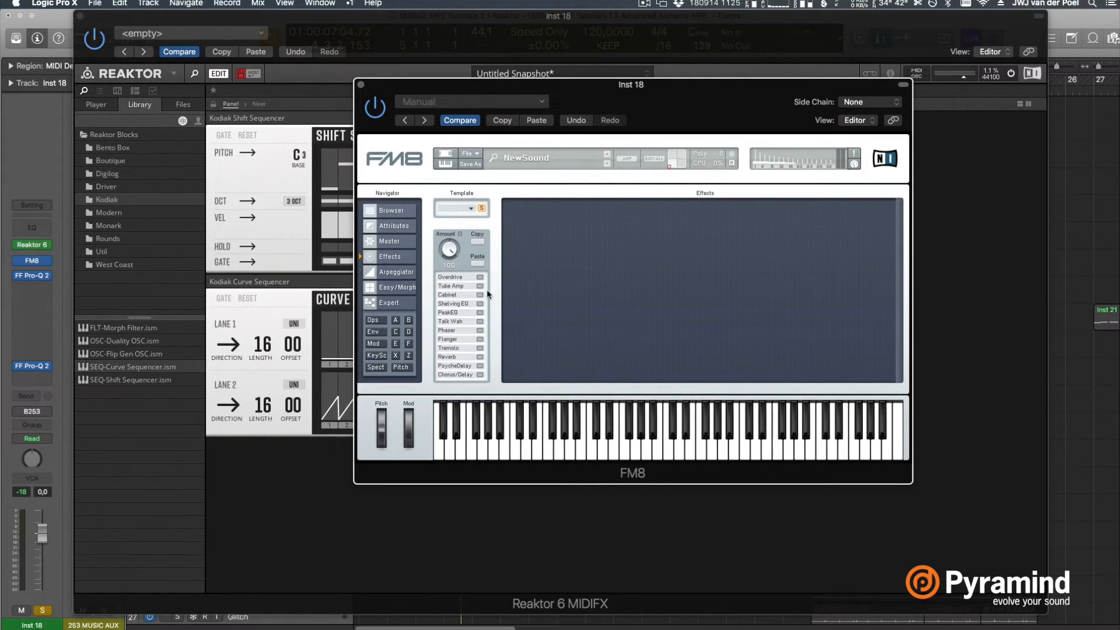
left_click(480, 375)
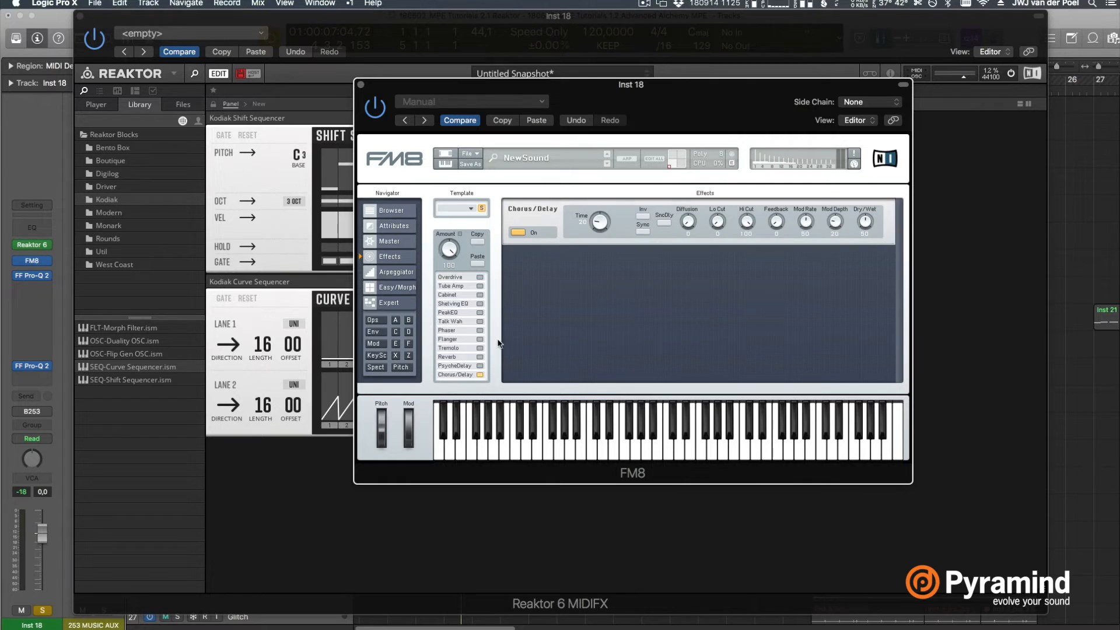
left_click(480, 357)
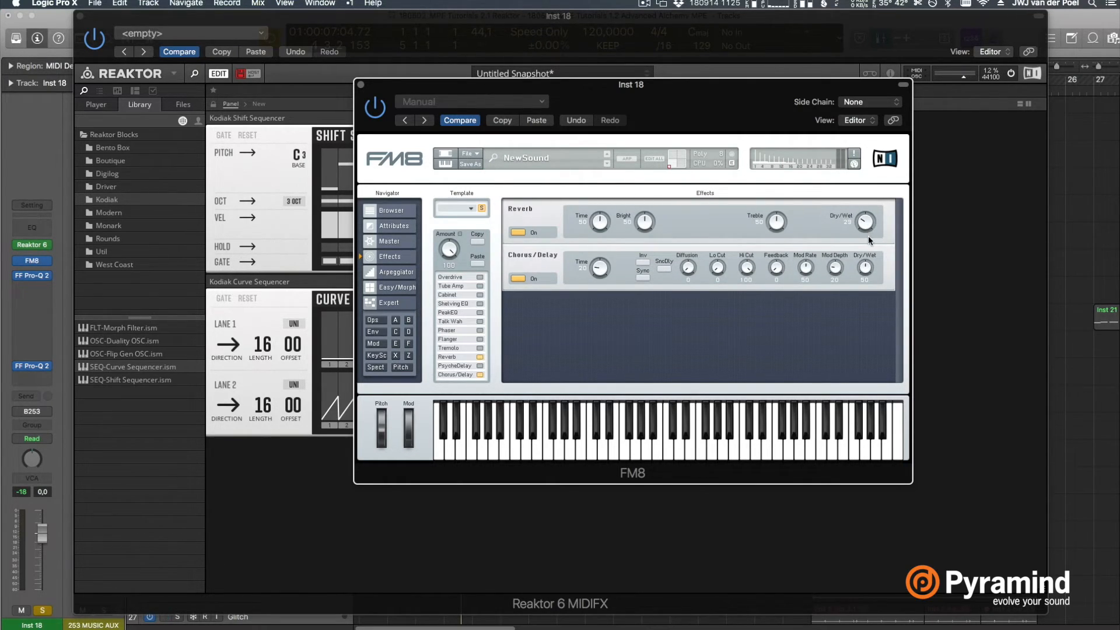
Try adjusting FM8's overall effects amount and raise the Reverb's Dry/Wet mix
left_click_drag(769, 110, 807, 102)
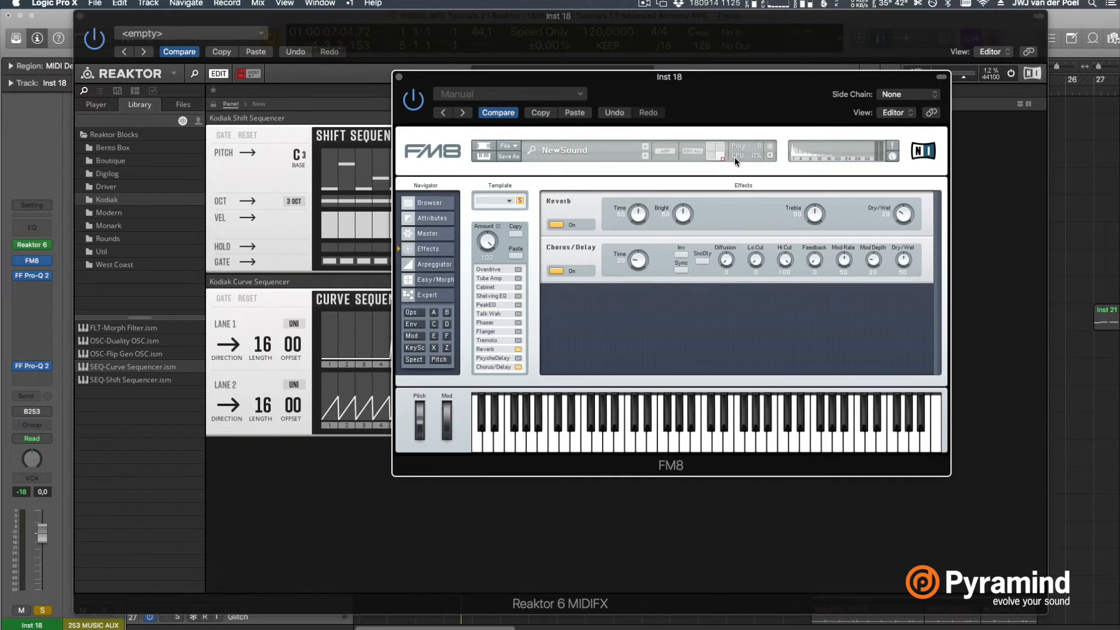
left_click_drag(487, 241, 485, 264)
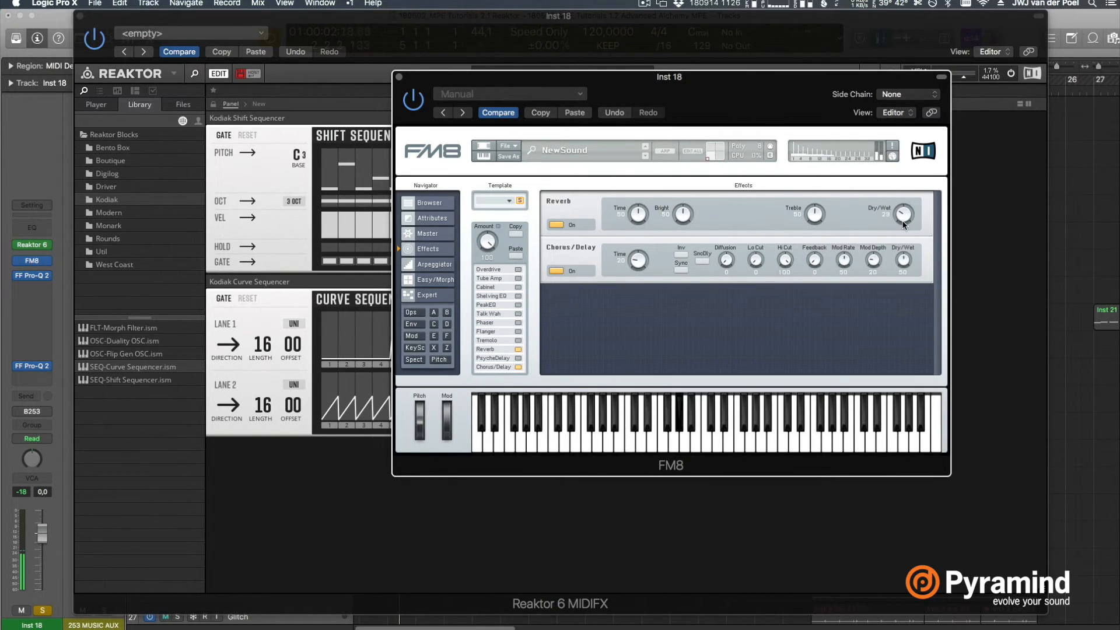
left_click_drag(898, 228, 897, 217)
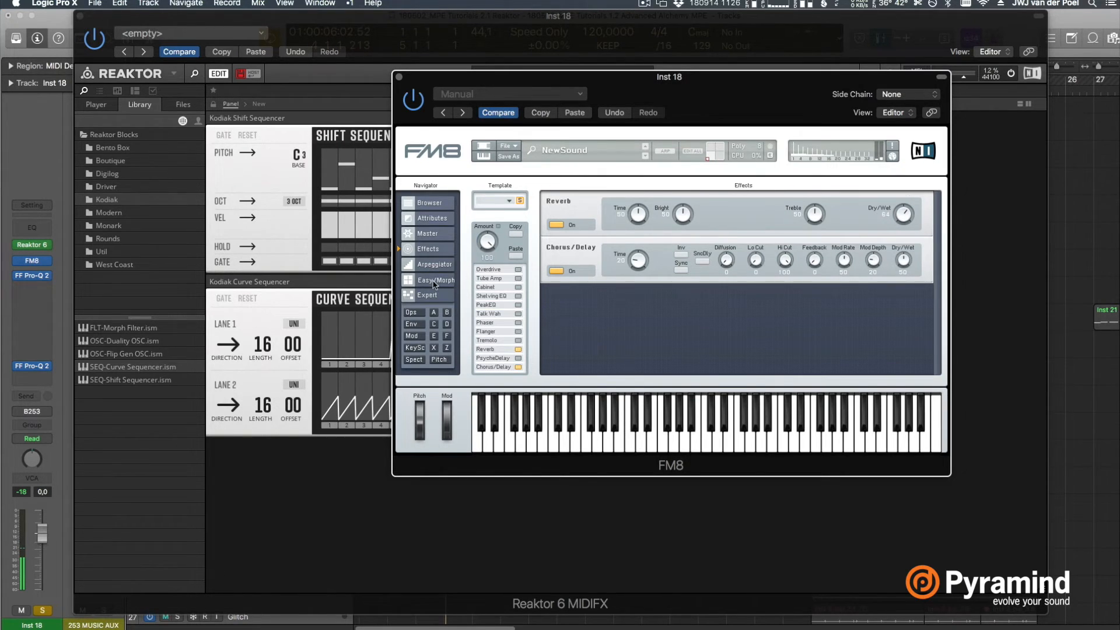
Raise the random amount of FM8's morph square and set its random seed to 40
left_click(435, 279)
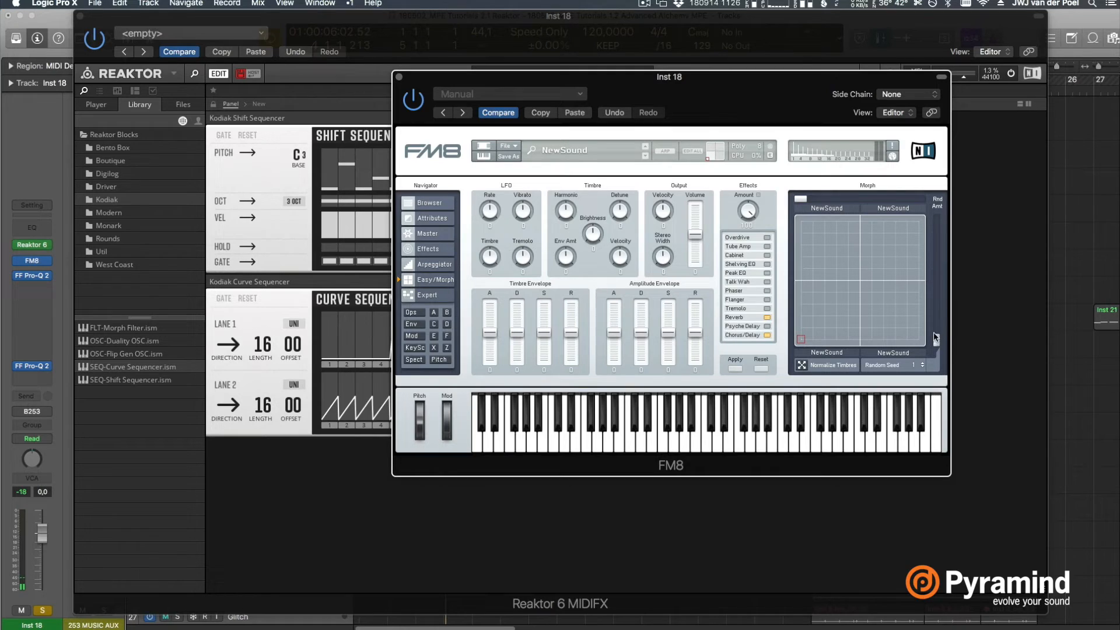
left_click_drag(937, 339, 929, 287)
left_click_drag(800, 199, 847, 199)
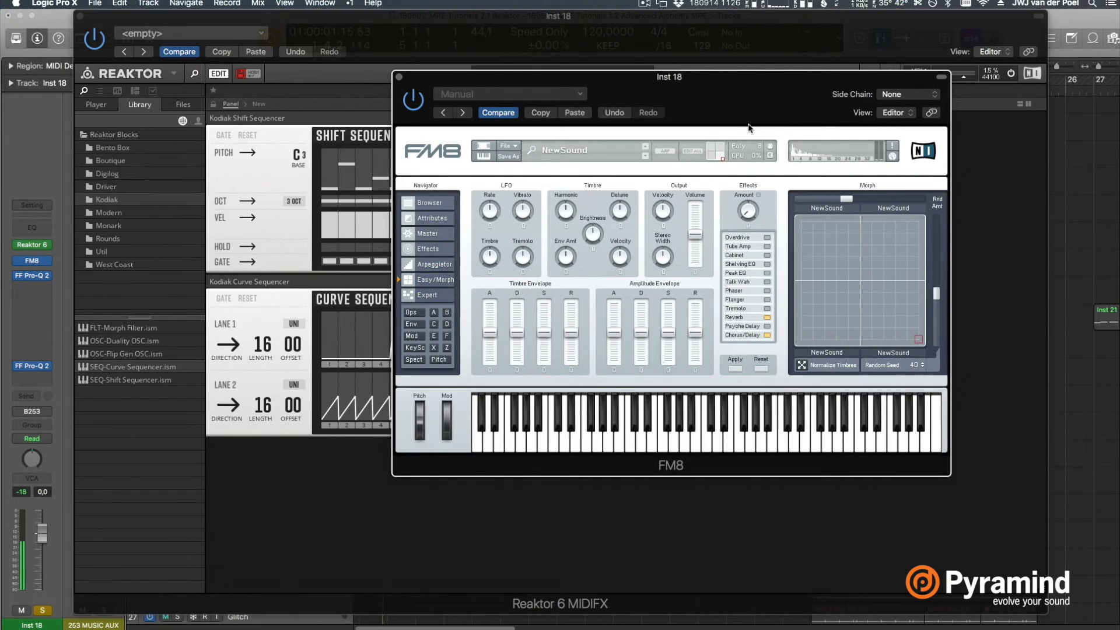
Add a modulation amount of 32 from operator B to operator A in FM8's FM matrix
left_click(428, 295)
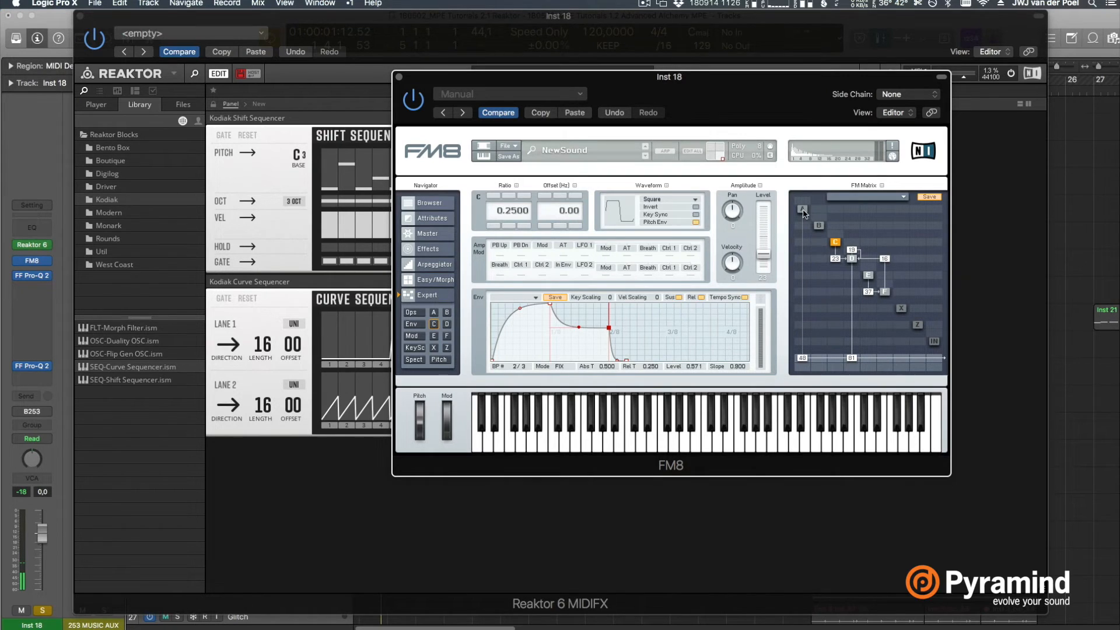
left_click_drag(820, 208, 818, 227)
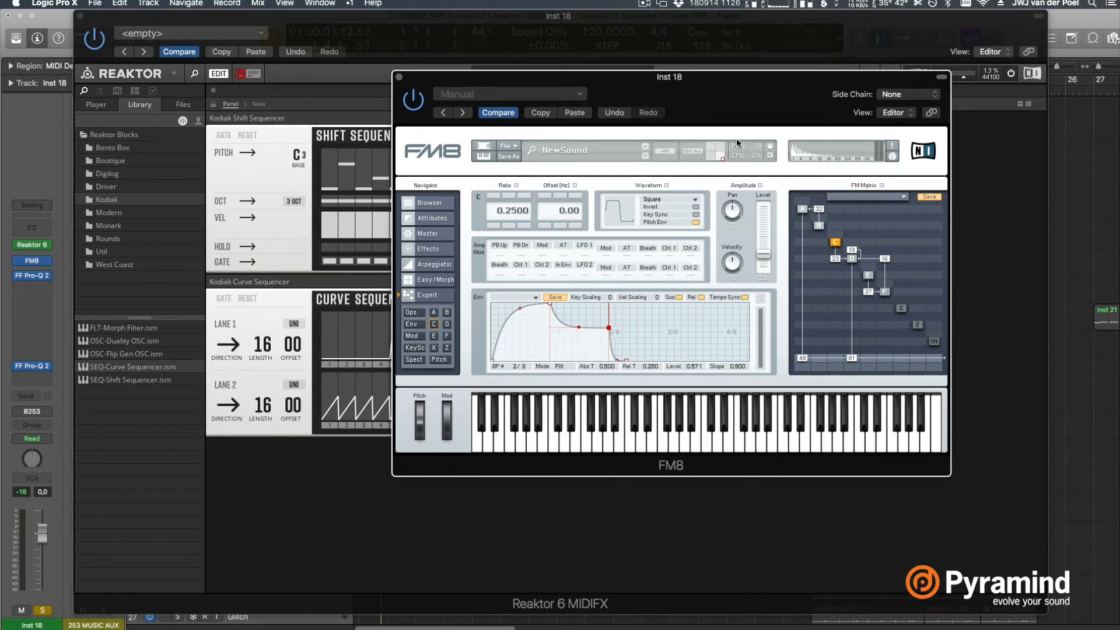
Return to Reaktor, move the Curve Sequencer's output fader fully to lane 2 and audition the result
left_click_drag(685, 98, 773, 104)
left_click(424, 493)
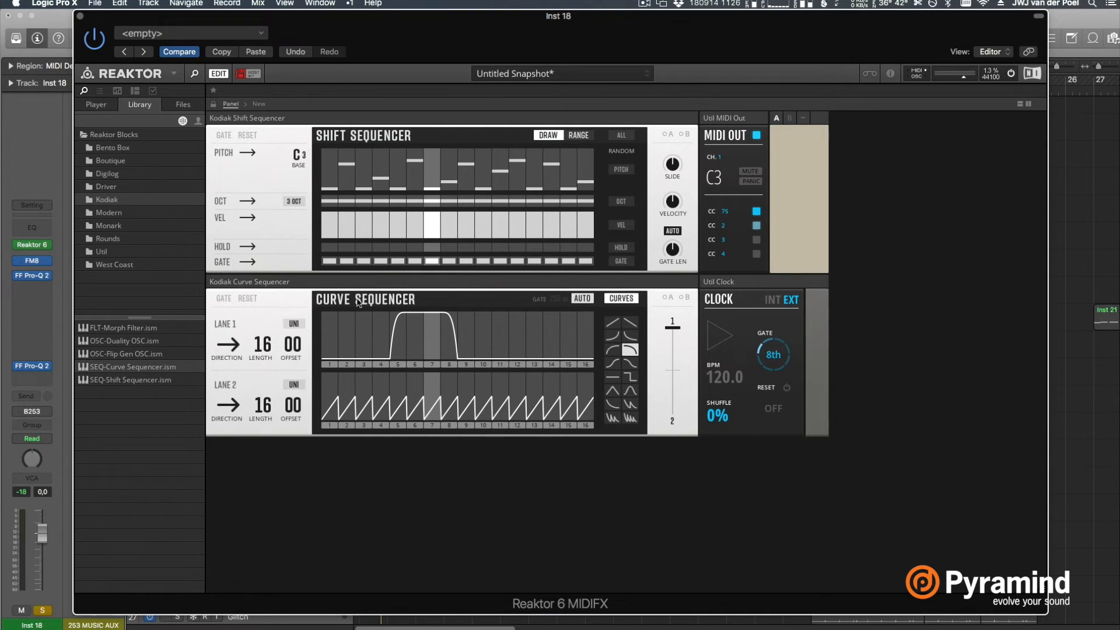
left_click_drag(676, 334, 680, 560)
left_click(713, 332)
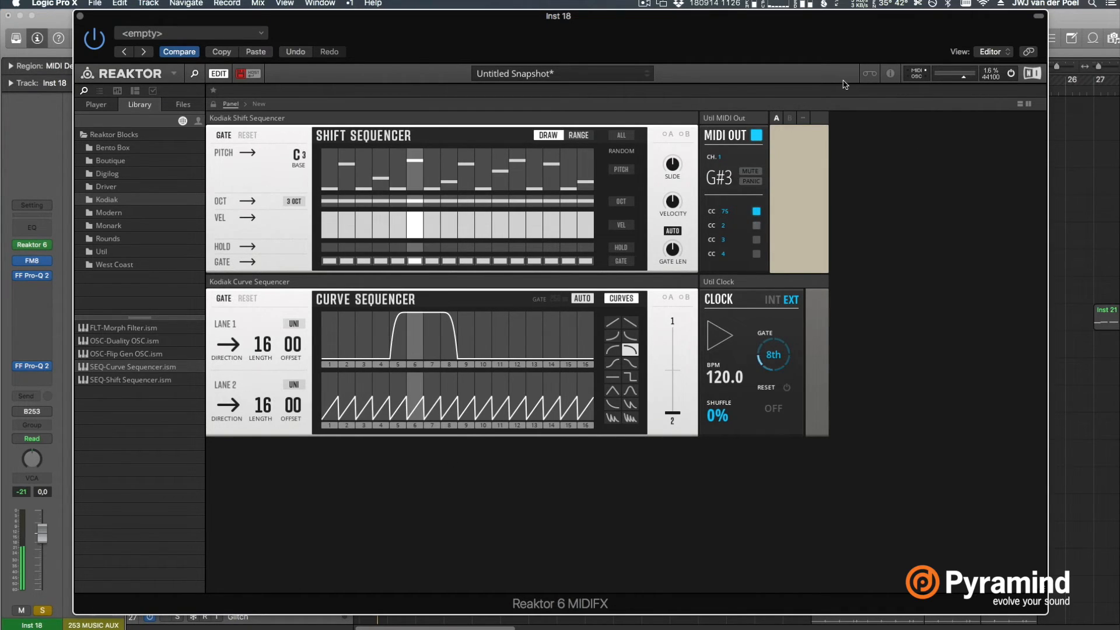
key("space")
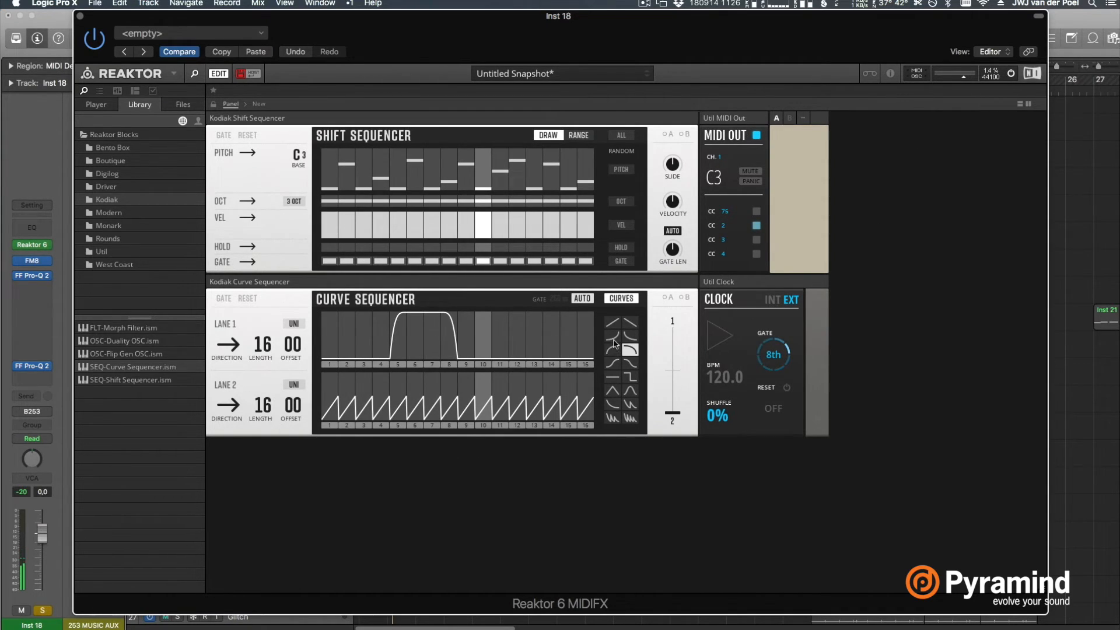
Draw lane 2 flat at full level on steps 1 to 9 and zero on steps 10 to 16, and set the second MIDI Out CC to 77
left_click(613, 376)
mouse_move(336, 413)
left_mouse_down()
mouse_move(365, 358)
mouse_move(446, 349)
mouse_move(500, 427)
mouse_move(603, 434)
left_mouse_up()
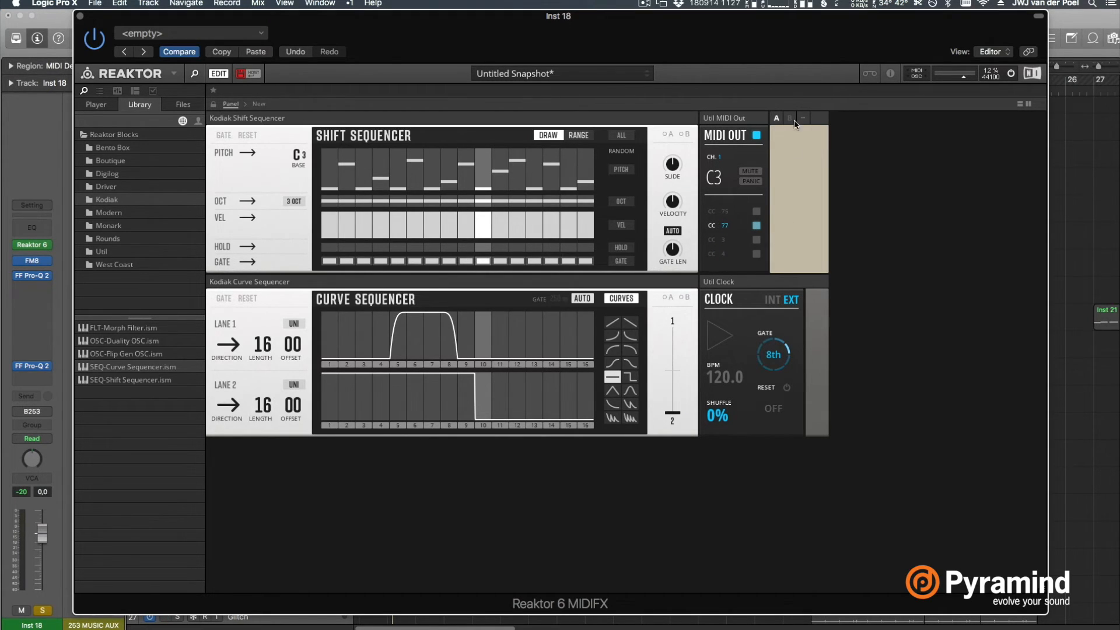
Place FM8 above Reaktor's sequencers and MIDI-learn the morph square's horizontal movement to CC 77 during playback
left_click_drag(815, 59, 821, 153)
left_click_drag(847, 104, 837, 38)
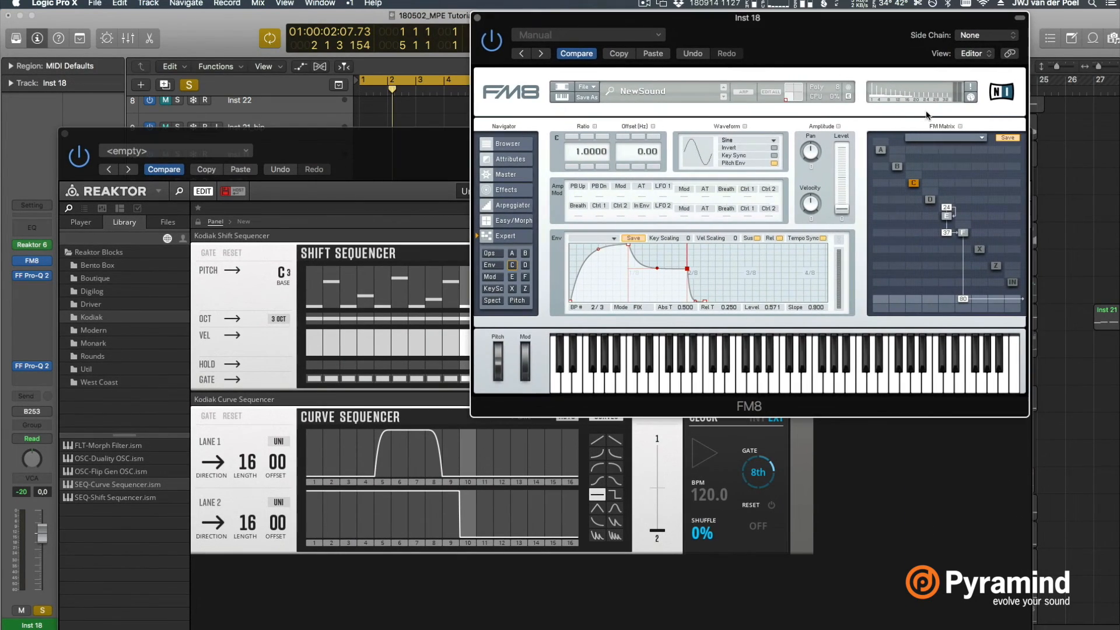
left_click(522, 224)
left_click_drag(878, 284, 855, 220)
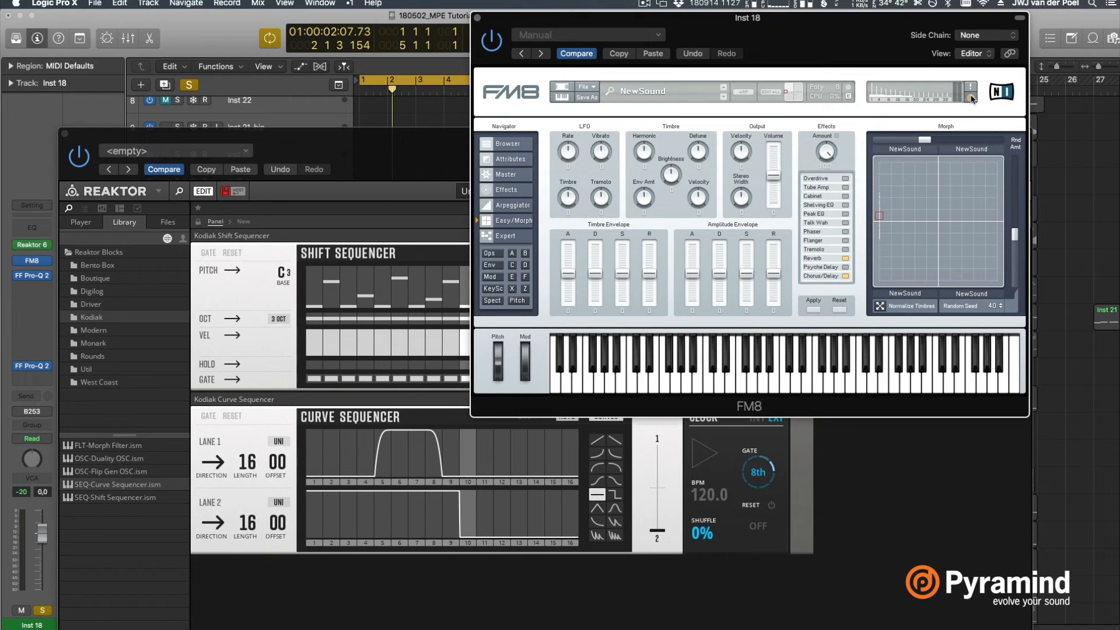
mouse_move(878, 215)
left_mouse_down()
mouse_move(879, 225)
mouse_move(868, 192)
mouse_move(890, 227)
mouse_move(860, 184)
mouse_move(861, 226)
left_mouse_up()
key("space")
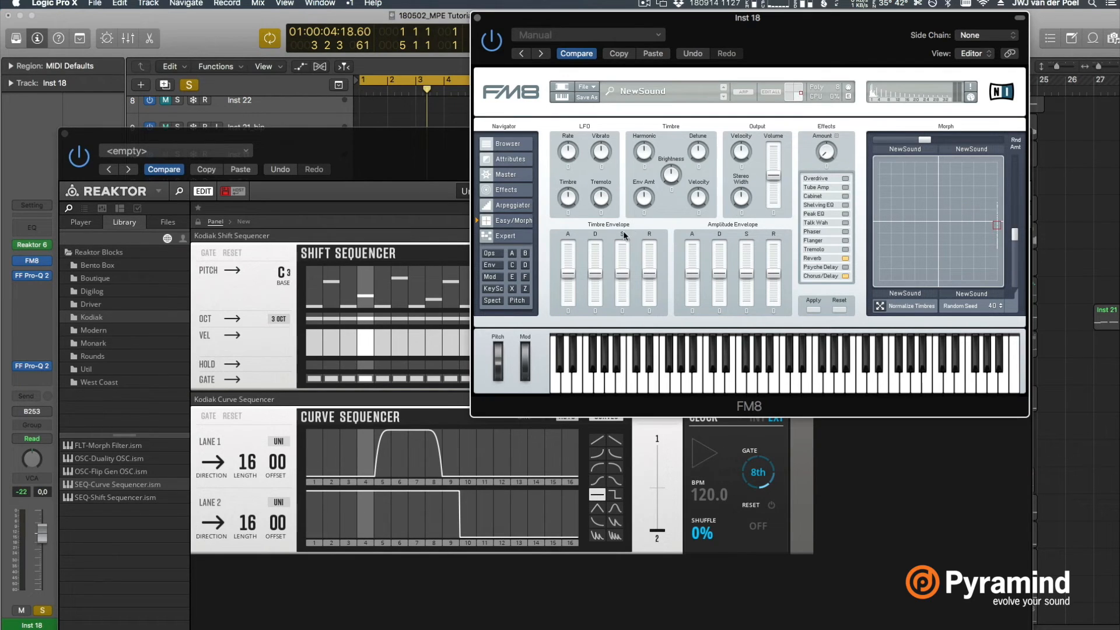
Assign CC 75 to Morph Y in FM8's MIDI controller assignments
left_click(505, 208)
left_click(512, 189)
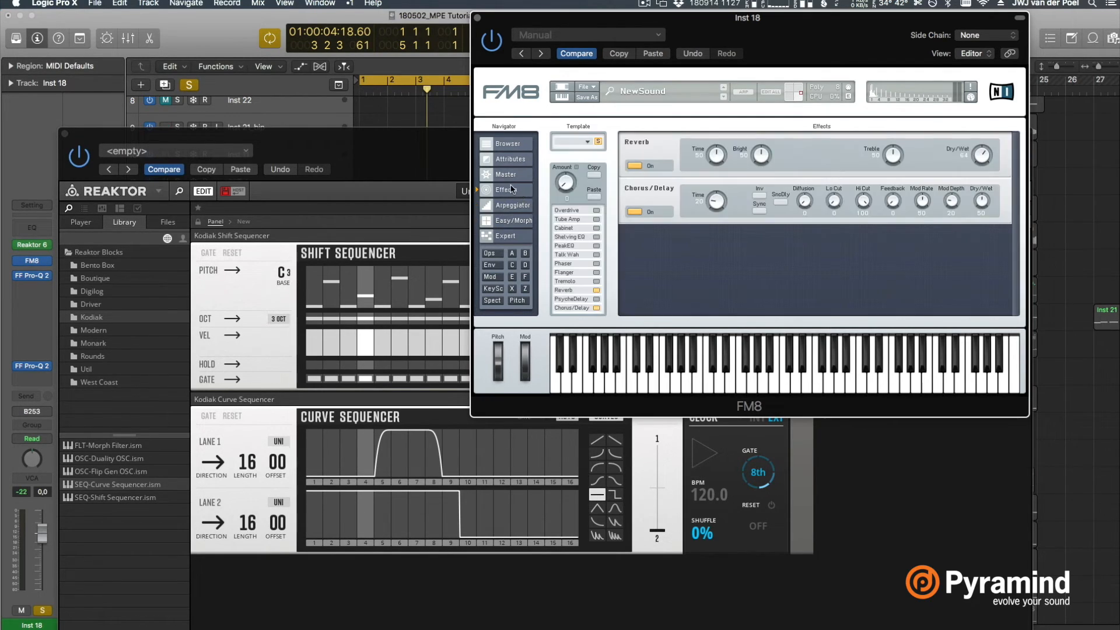
left_click(512, 174)
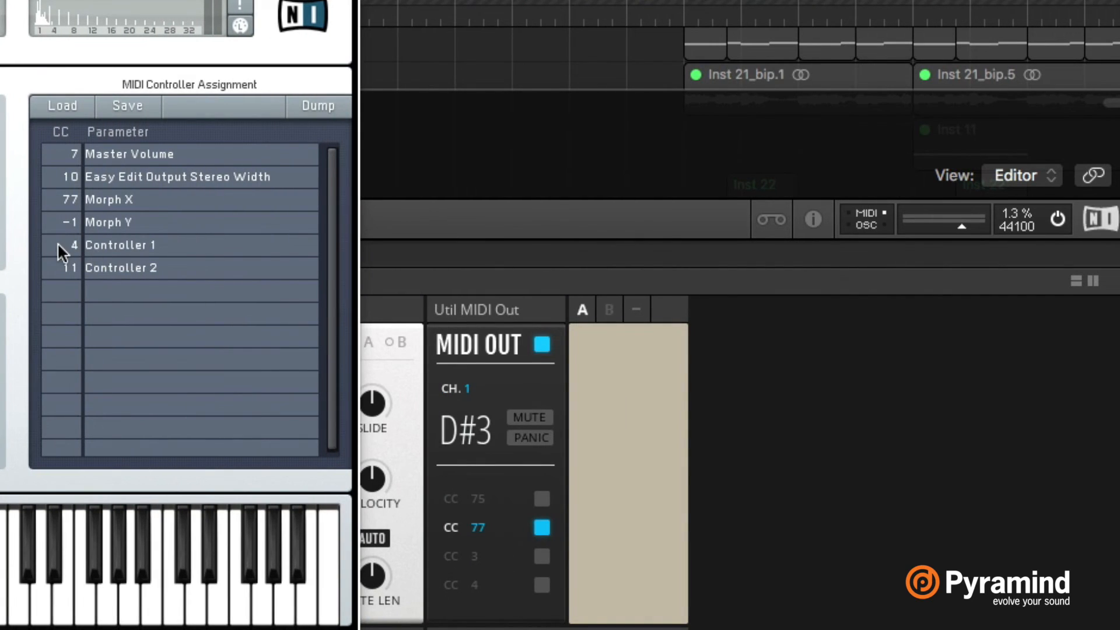
left_click(71, 217)
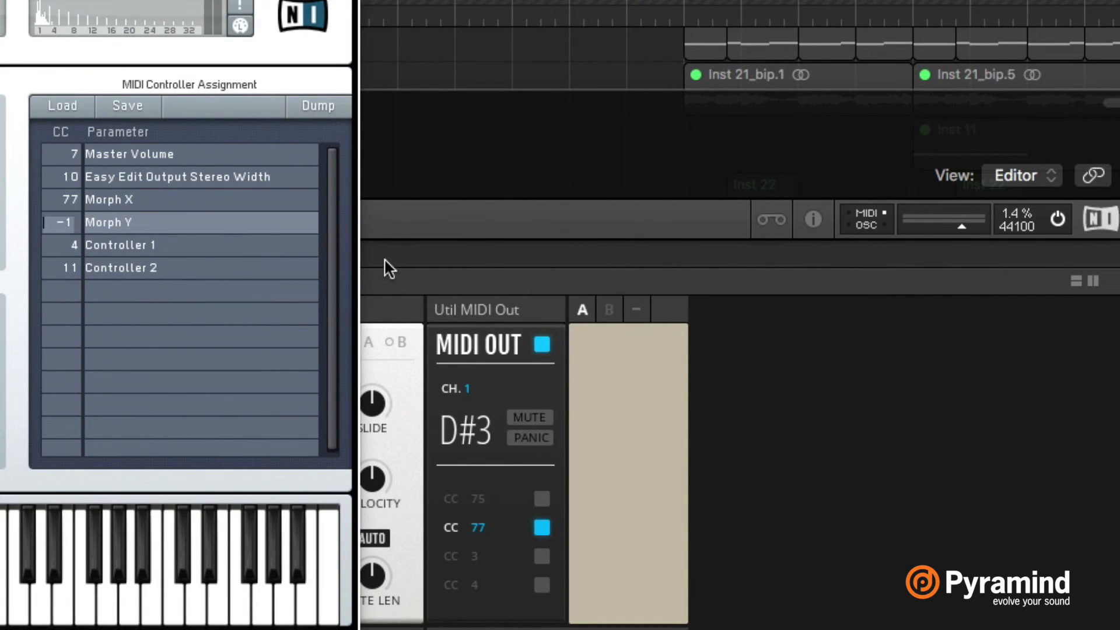
type("75")
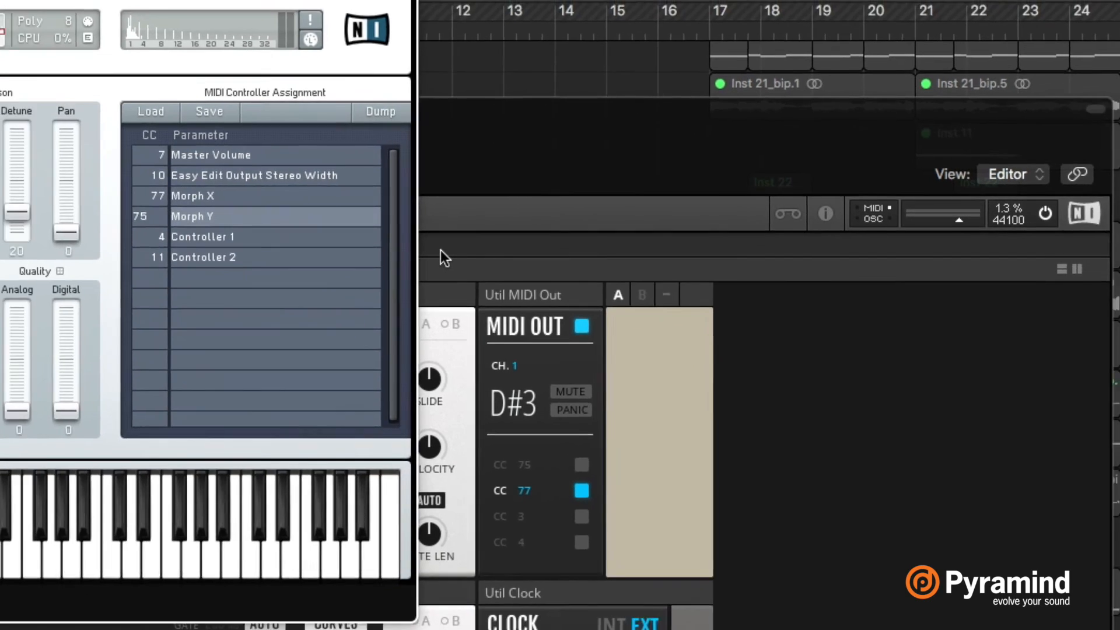
key("Return")
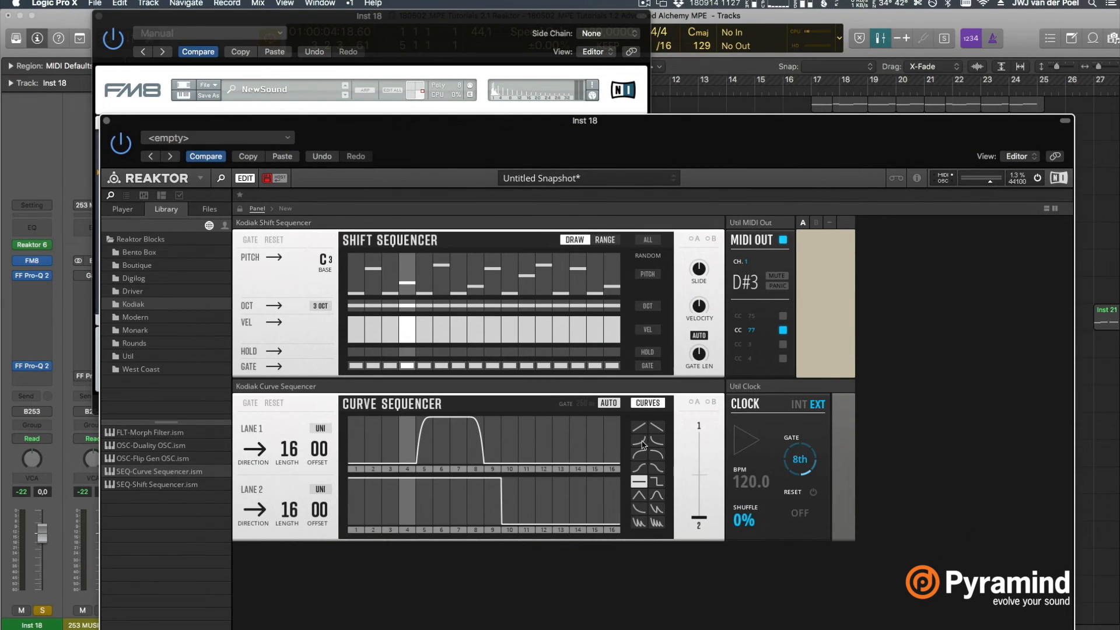
Set the Curve Sequencer's output fader midway between lanes 1 and 2 and check the morph square's movement during playback
left_click_drag(701, 512, 702, 399)
left_click(516, 33)
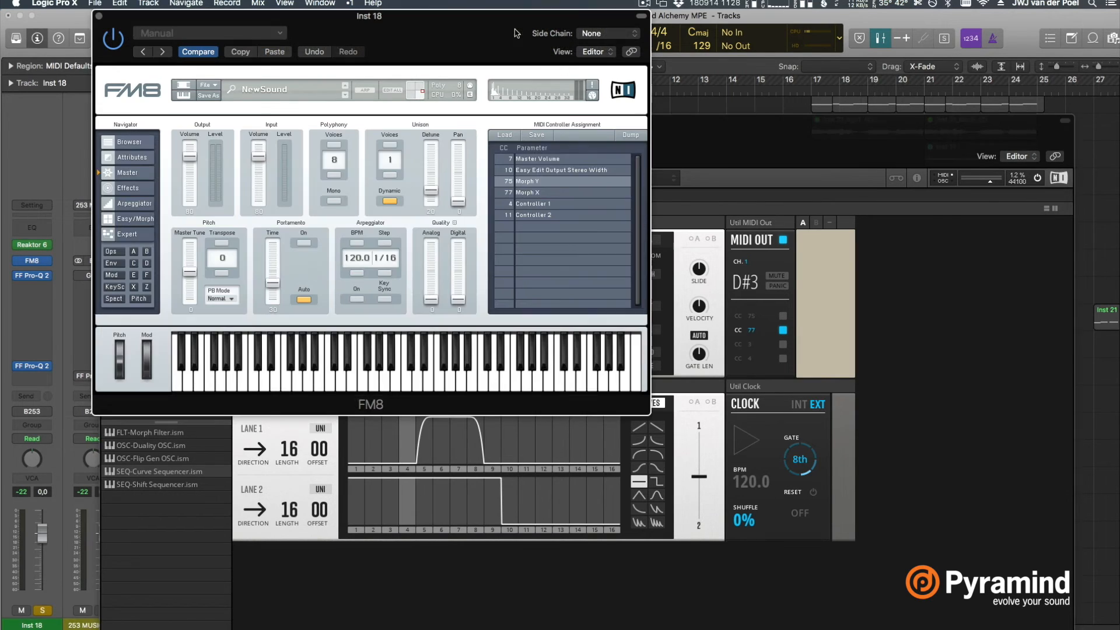
left_click(139, 299)
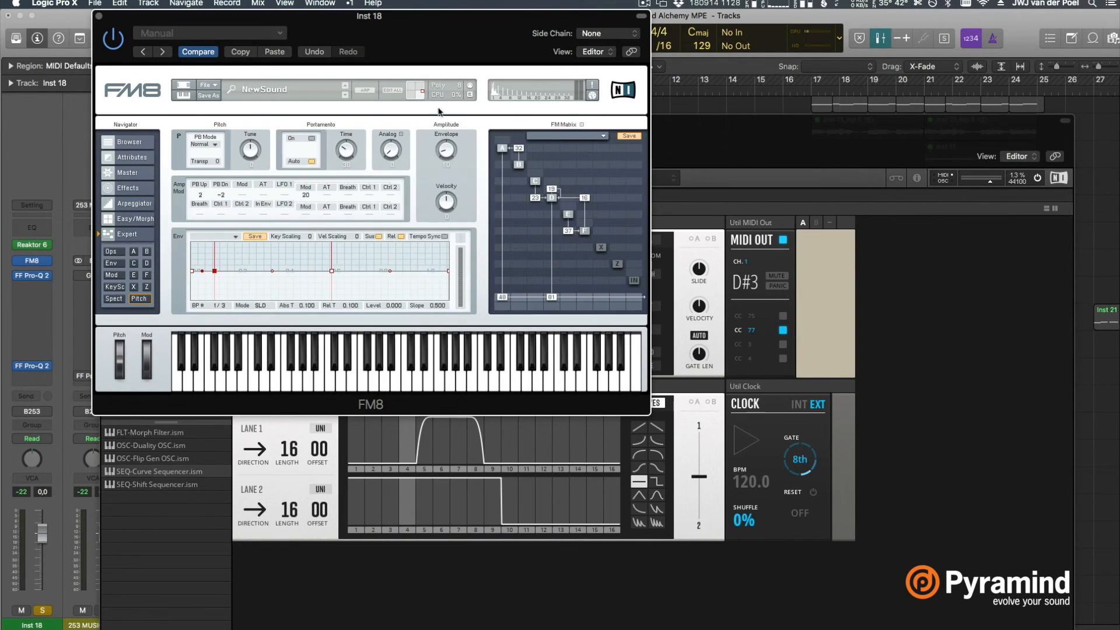
left_click(133, 219)
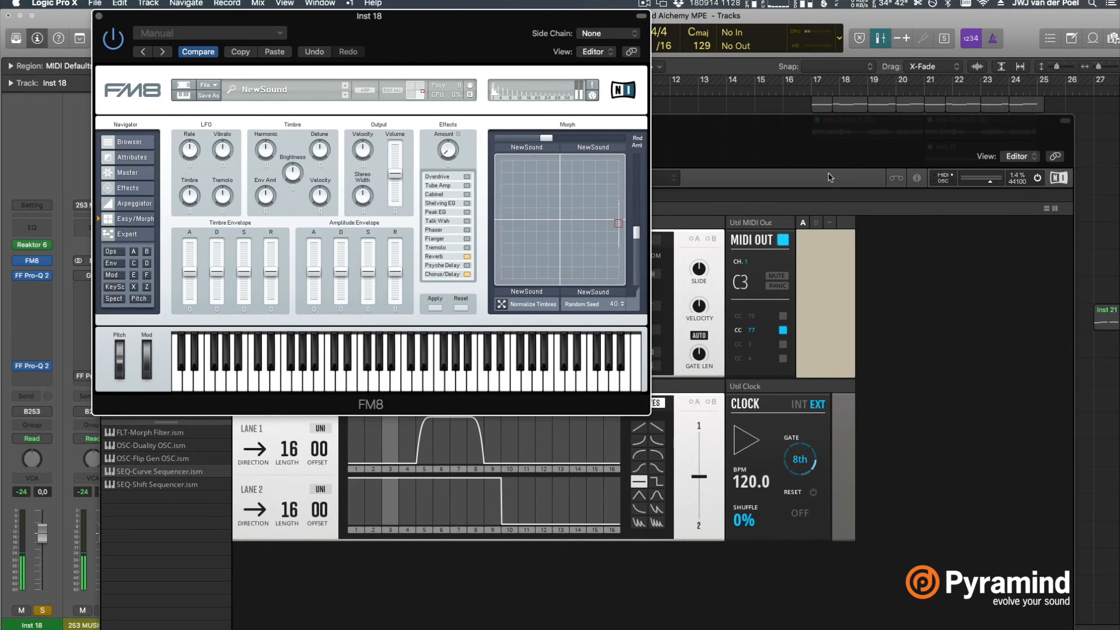
left_click(822, 139)
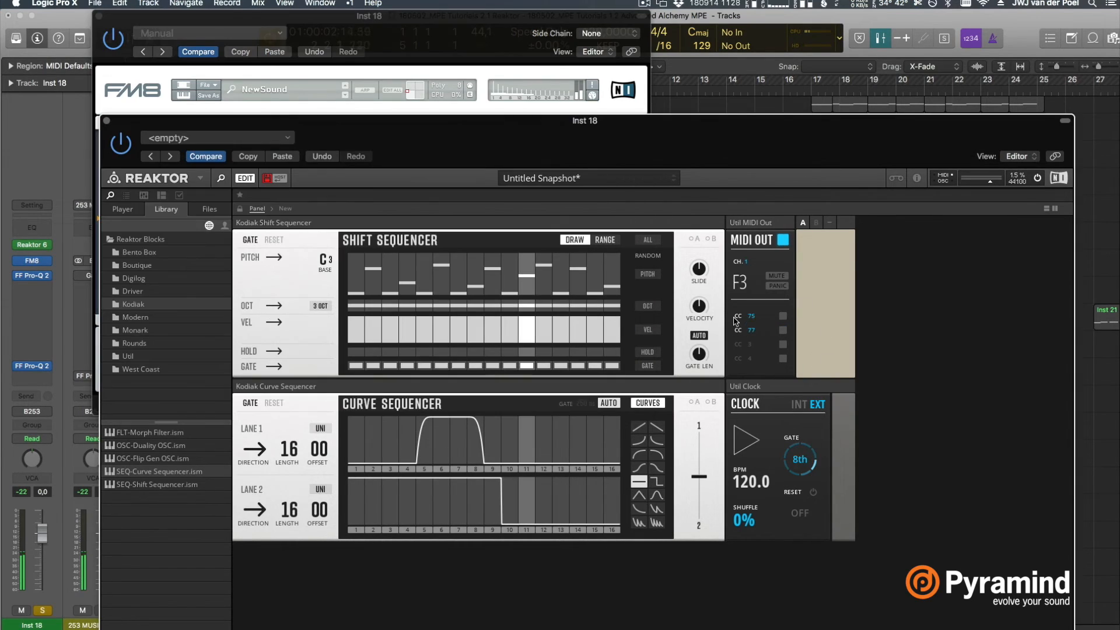
left_click(578, 68)
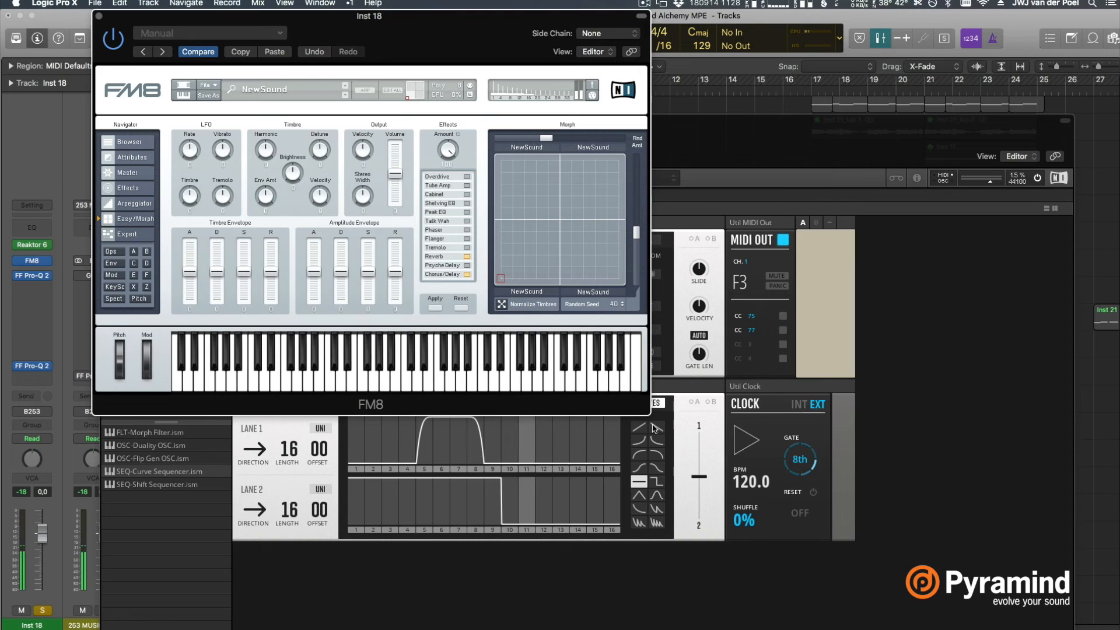
Load the Plucked Strings sounds Electric Harp and Tiger into the upper-left and upper-right corners of FM8's morph square
left_click(130, 142)
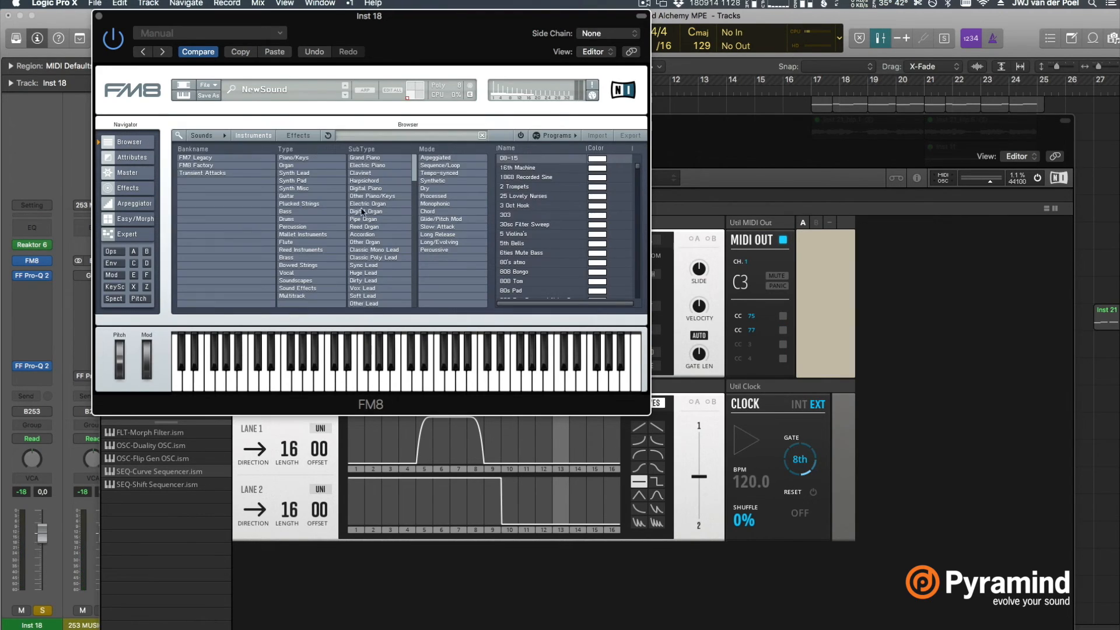
left_click(307, 205)
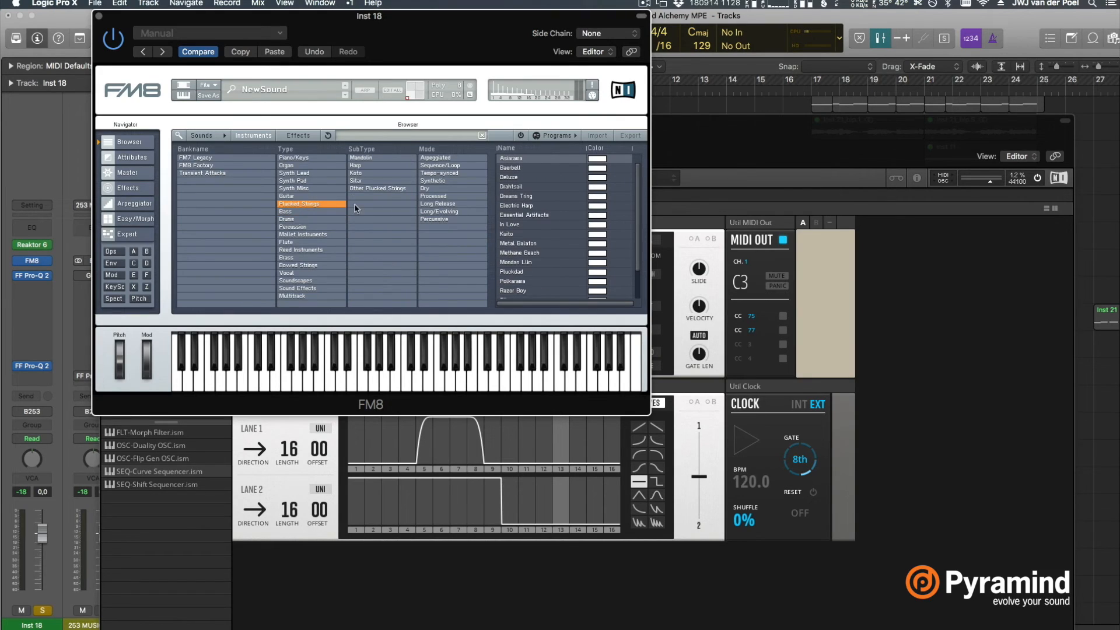
left_click(523, 205)
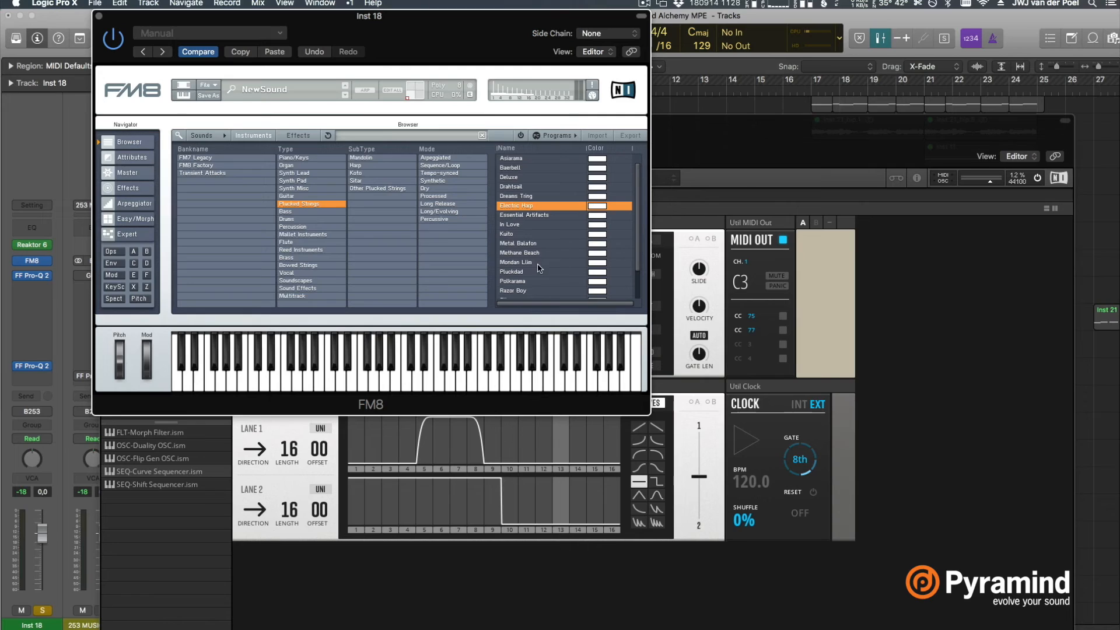
scroll(533, 286, "down", 3)
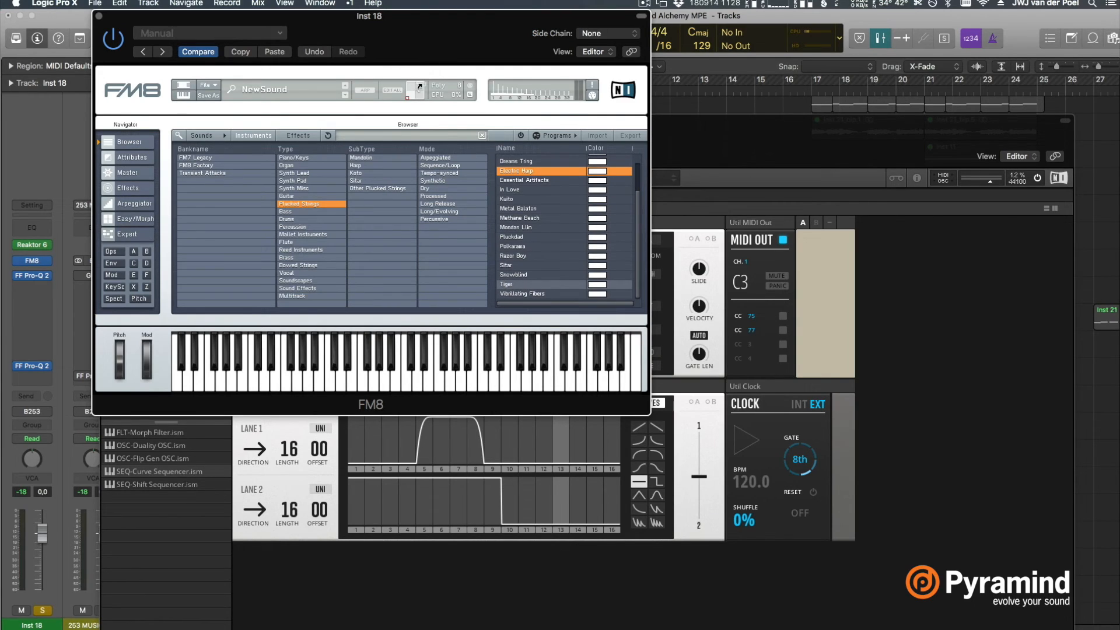
left_click(126, 218)
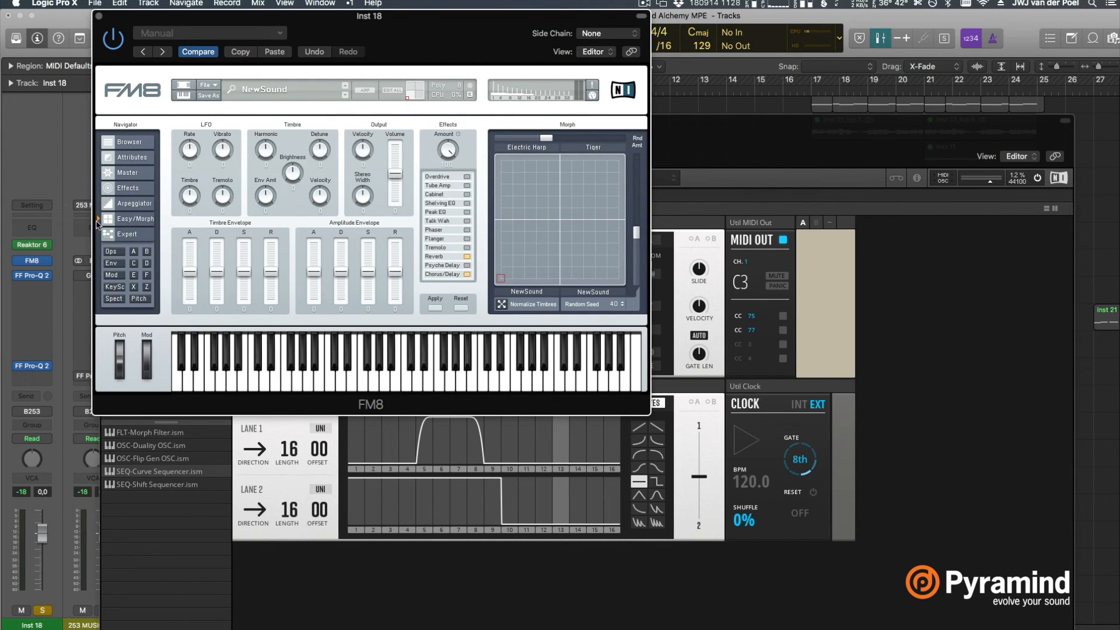
Lower lane 2 of the Curve Sequencer to zero on steps 1 to 4 and place exponential rising curves on steps 5 and 6
left_click(116, 236)
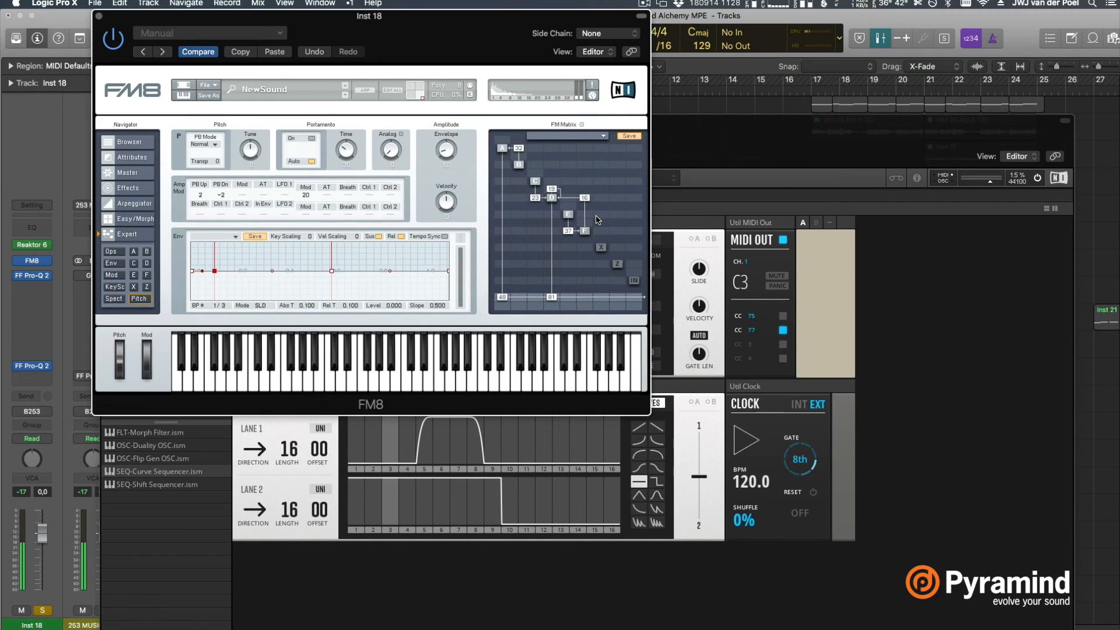
left_click_drag(426, 486, 338, 532)
left_click(642, 441)
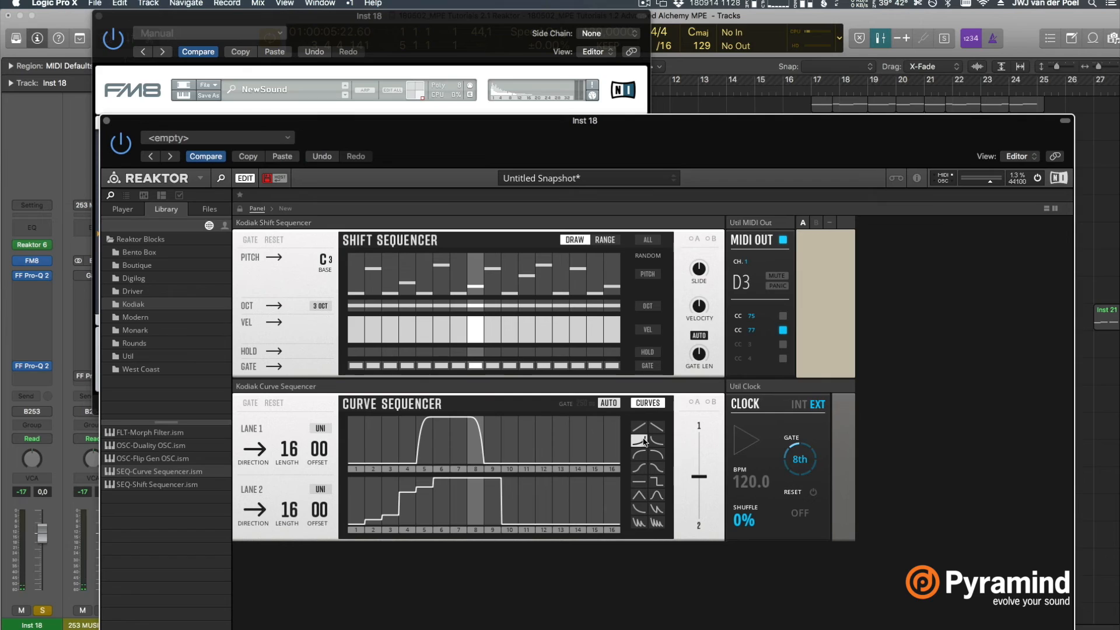
mouse_move(431, 484)
left_mouse_down()
mouse_move(416, 534)
mouse_move(438, 484)
mouse_move(418, 522)
mouse_move(344, 546)
left_mouse_up()
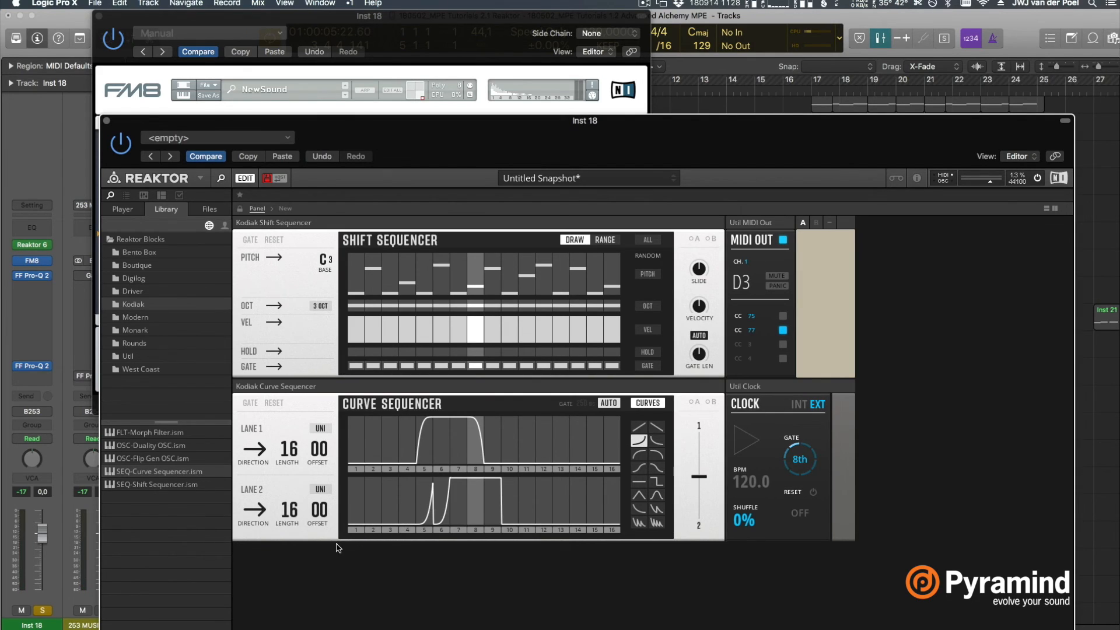
Flatten lane 2's steps 5 and 6 to zero and place a rounded rising curve on step 7 during playback
left_click(639, 481)
left_click_drag(443, 489, 440, 463)
key("space")
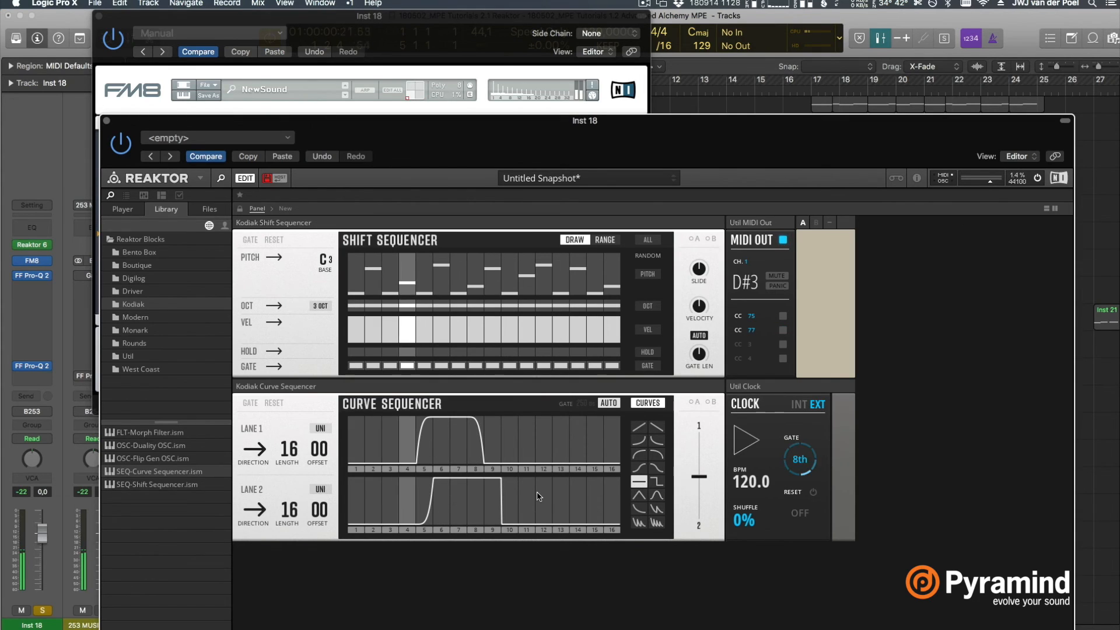
left_click_drag(443, 489, 428, 553)
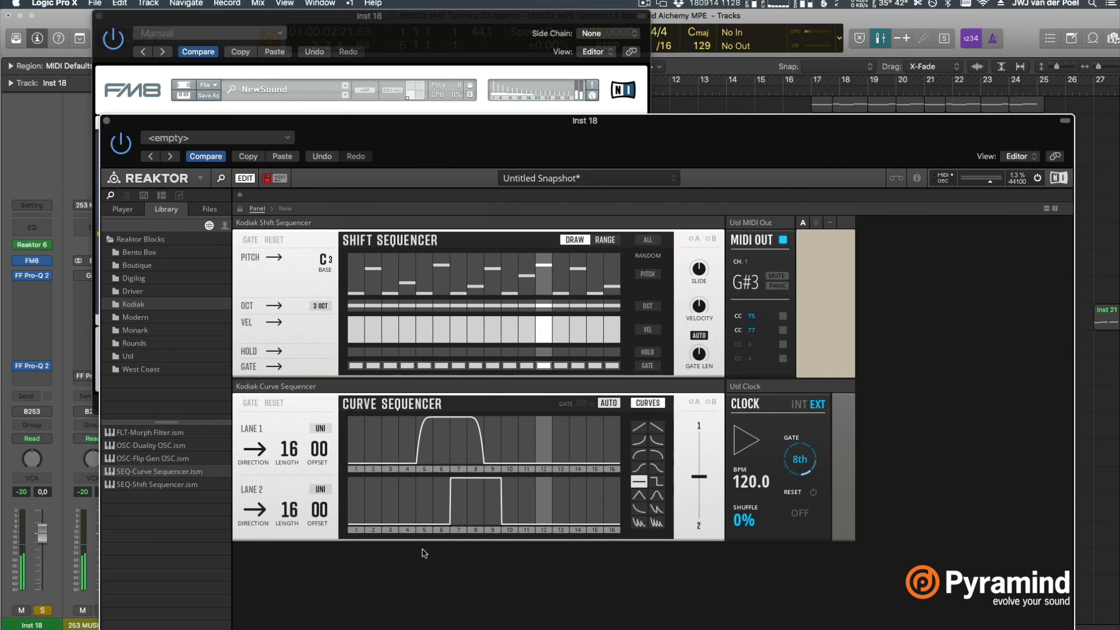
left_click(639, 454)
left_click(468, 488)
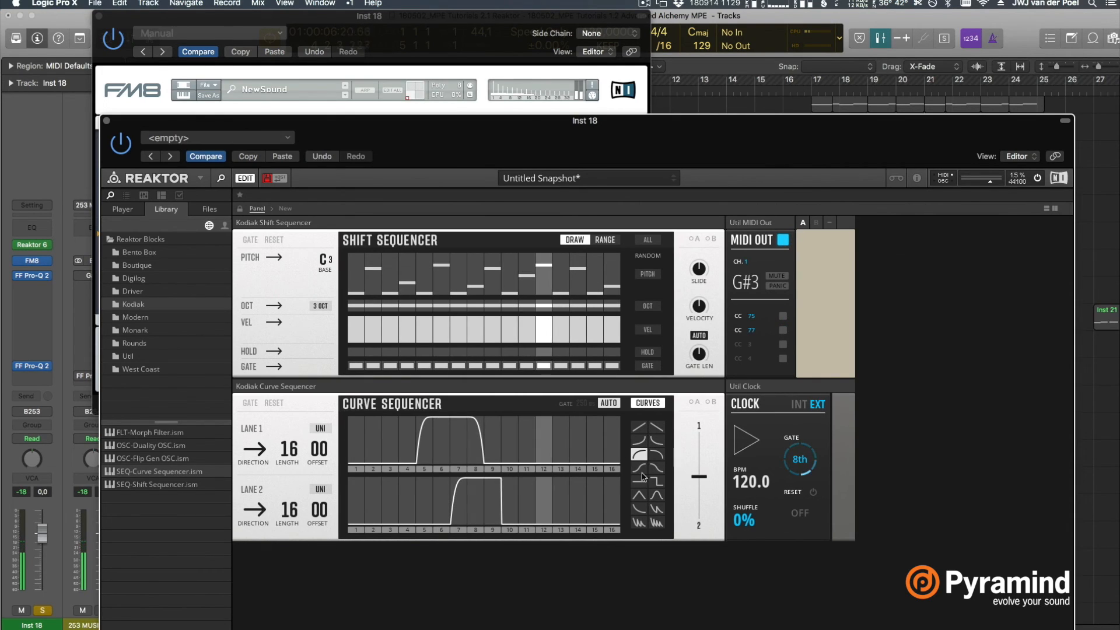
Add a second lane 2 pulse with an S-shaped rise on step 14, full level on 15 and rounded fall on 16, and return to FM8
left_click(641, 495)
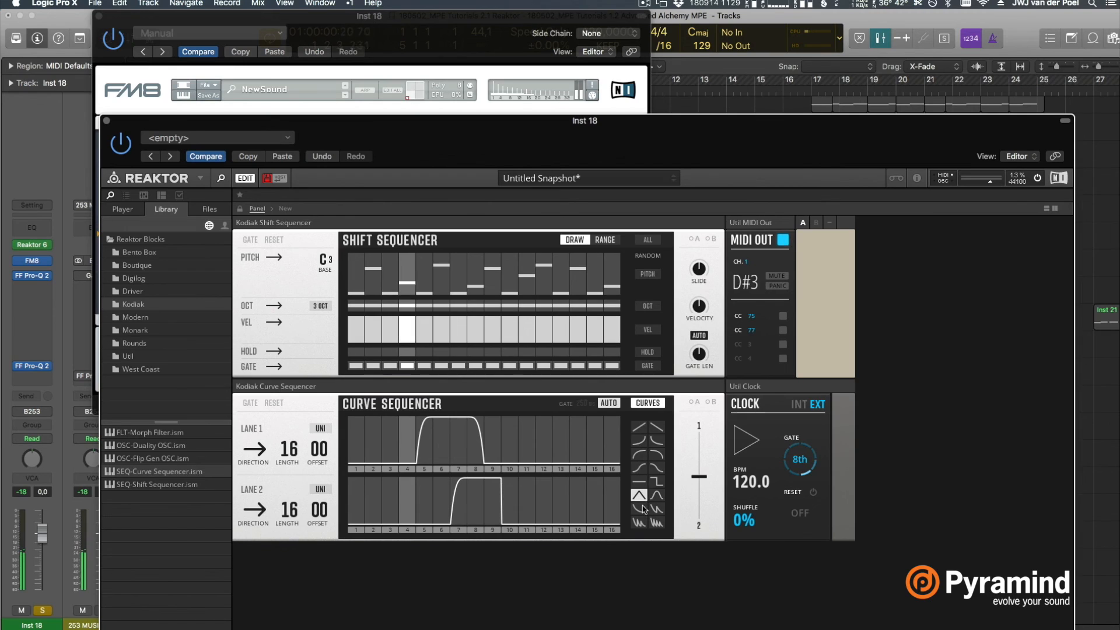
left_click(639, 467)
left_click(580, 489)
left_click(606, 483)
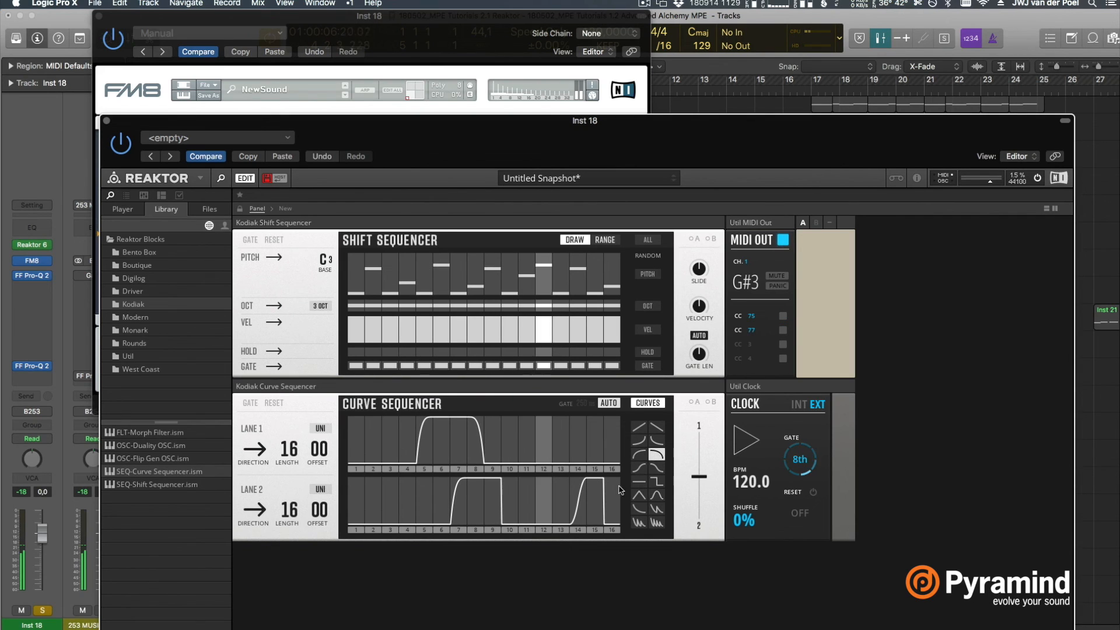
left_click(526, 38)
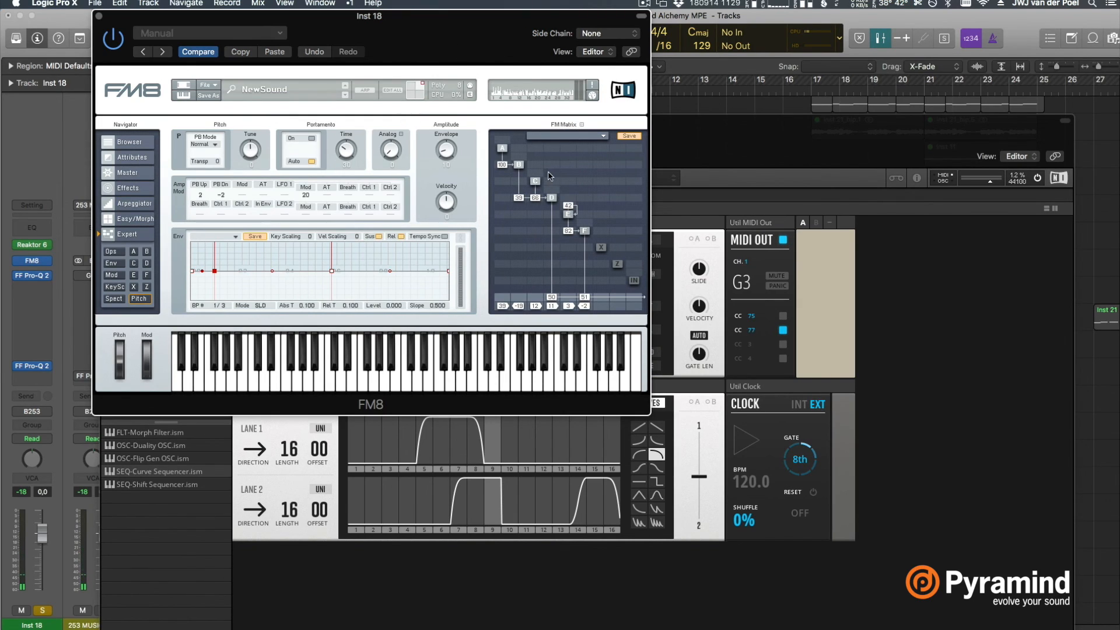
Load the Piano/Keys sound listed between Adam the Psycho and Another EP from FM8's instrument browser
left_click(128, 188)
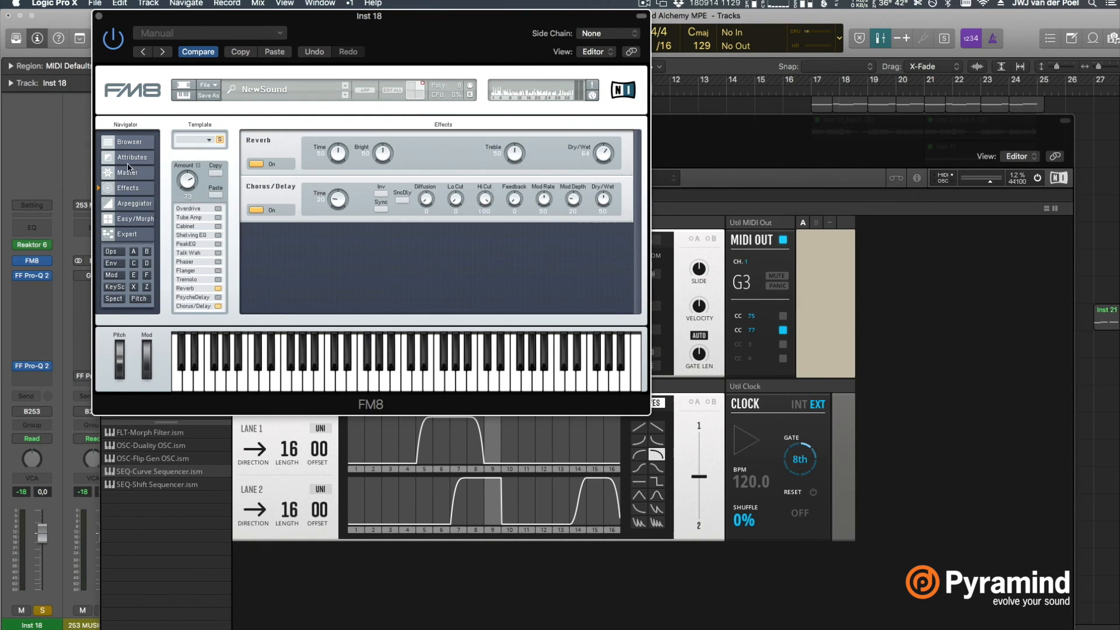
left_click(126, 173)
left_click(129, 142)
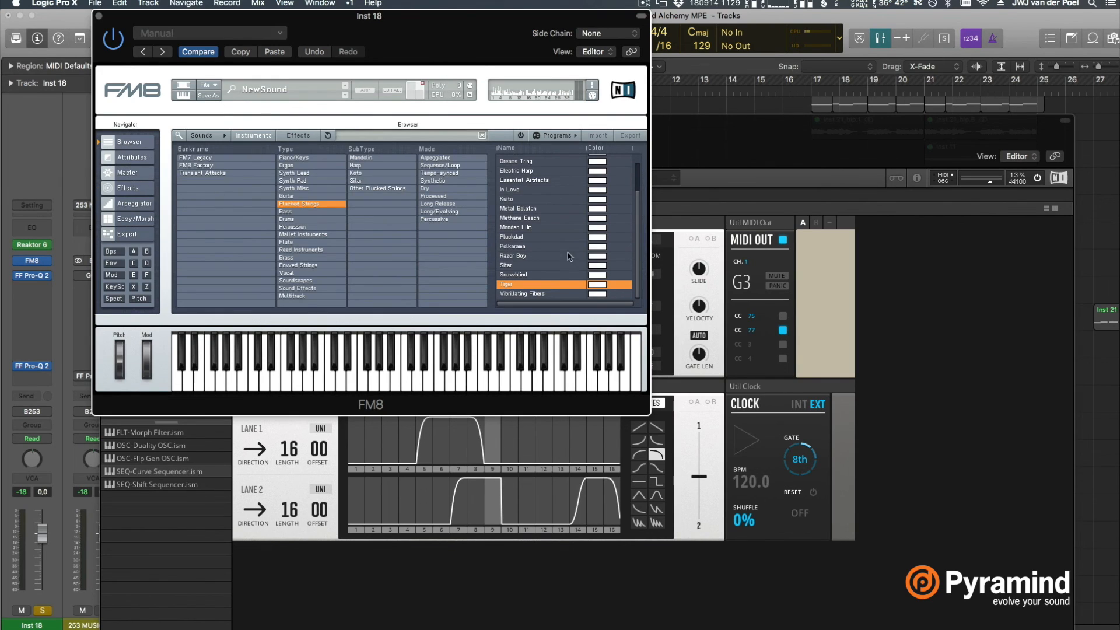
scroll(533, 211, "up", 2)
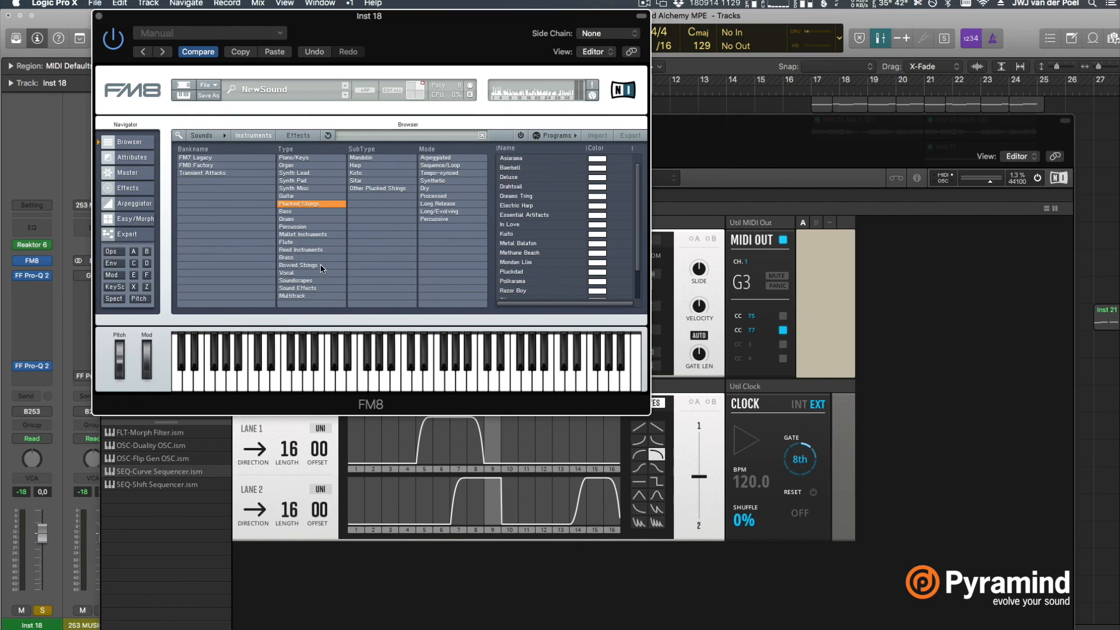
left_click(318, 157)
left_click(522, 189)
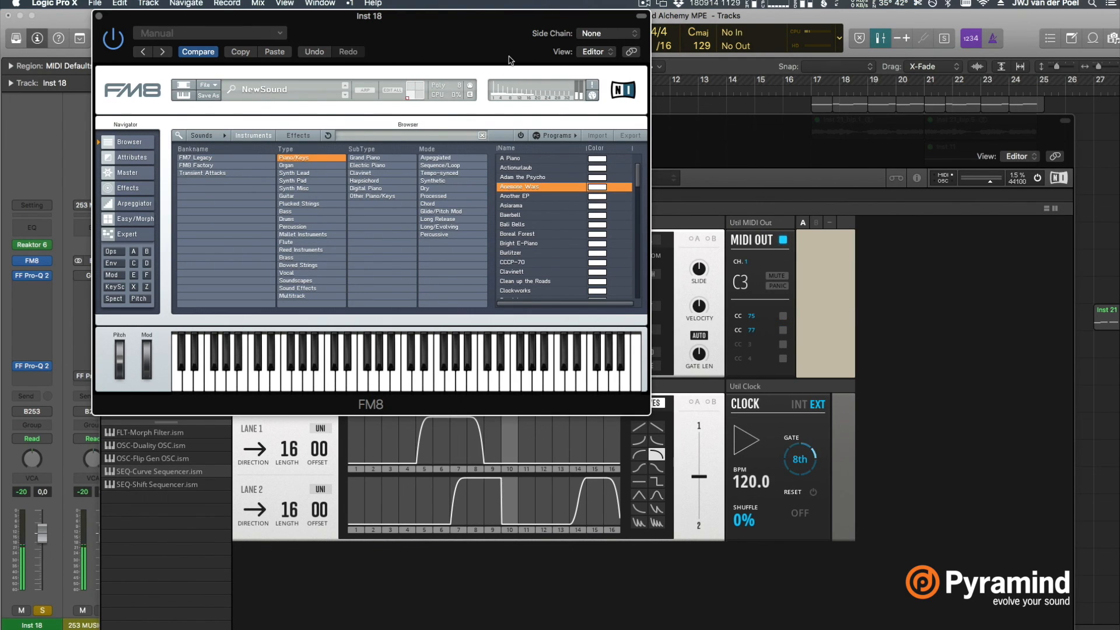
Move the FM8 window aside and display its expert Pitch page with the FM matrix
left_click_drag(509, 60, 618, 60)
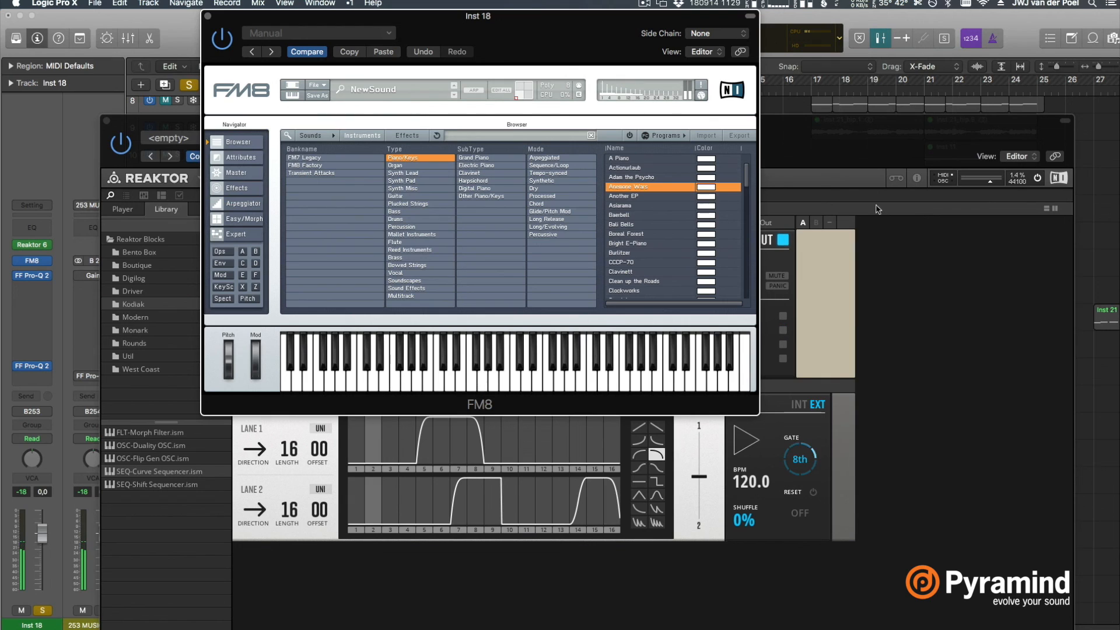
left_click(954, 282)
left_click(567, 56)
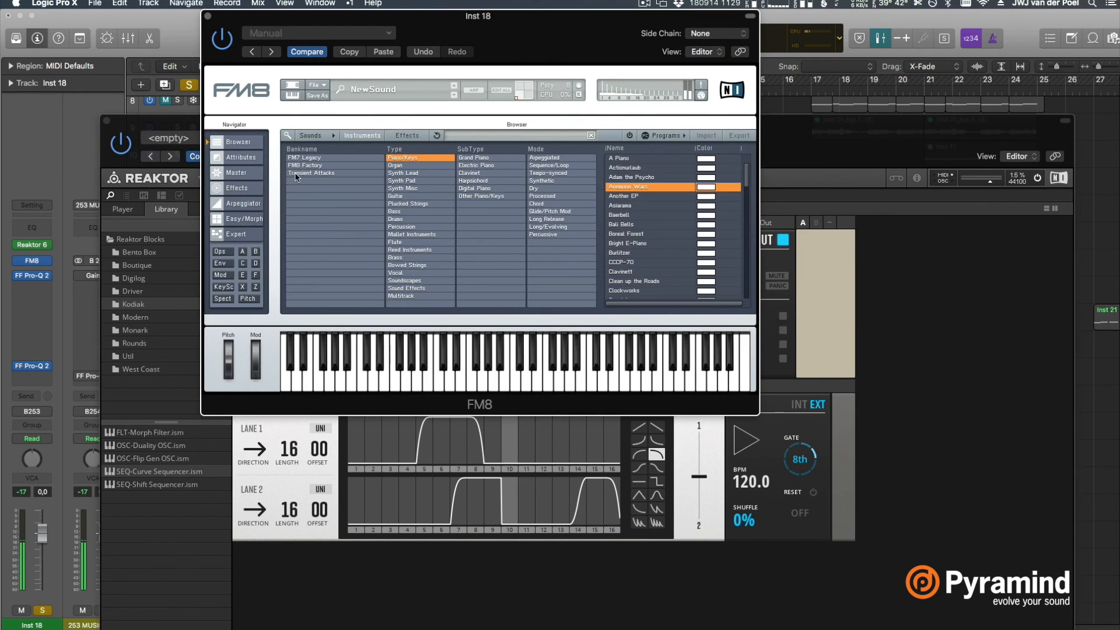
left_click(247, 298)
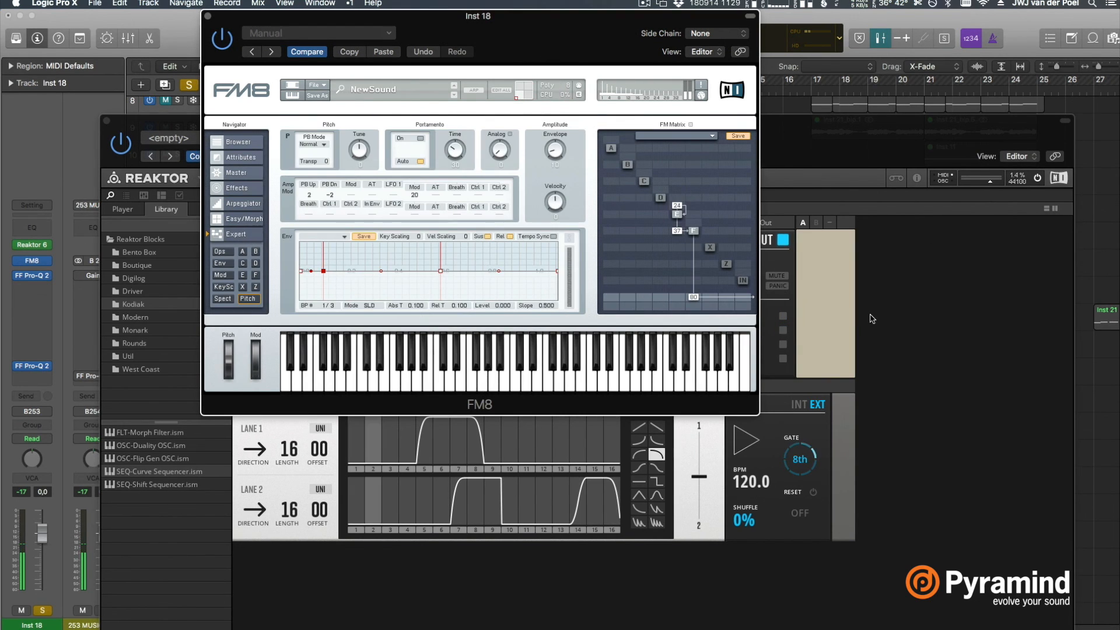
Bring the Reaktor 6 MIDIFX window in front of FM8, move it higher and hide its plug-in header controls
left_click(928, 404)
left_click_drag(909, 144, 914, 63)
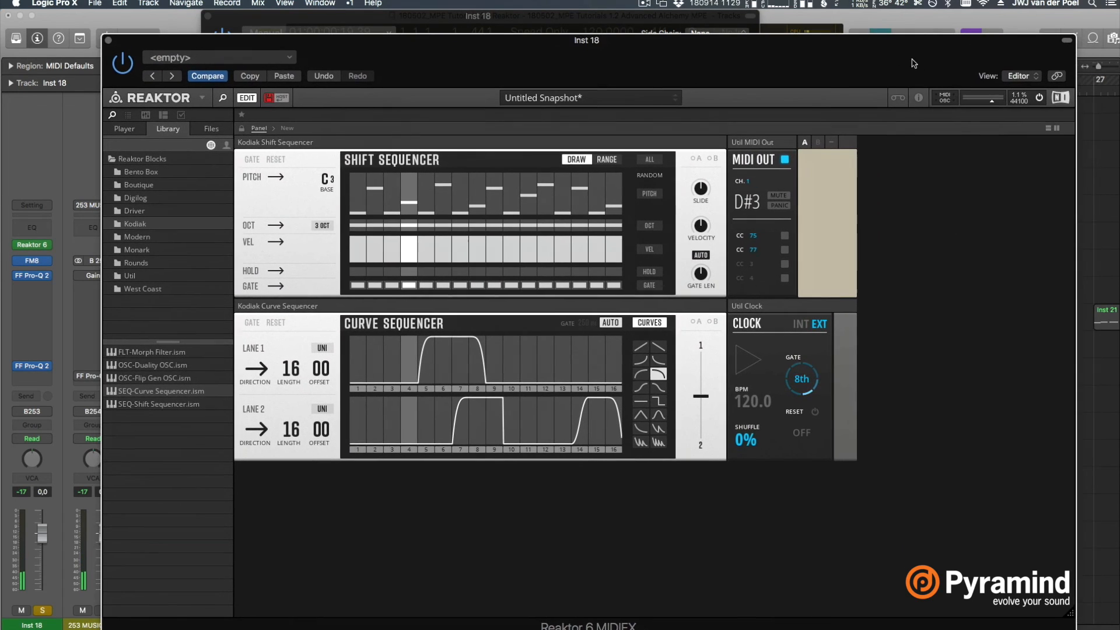
left_click(1065, 44)
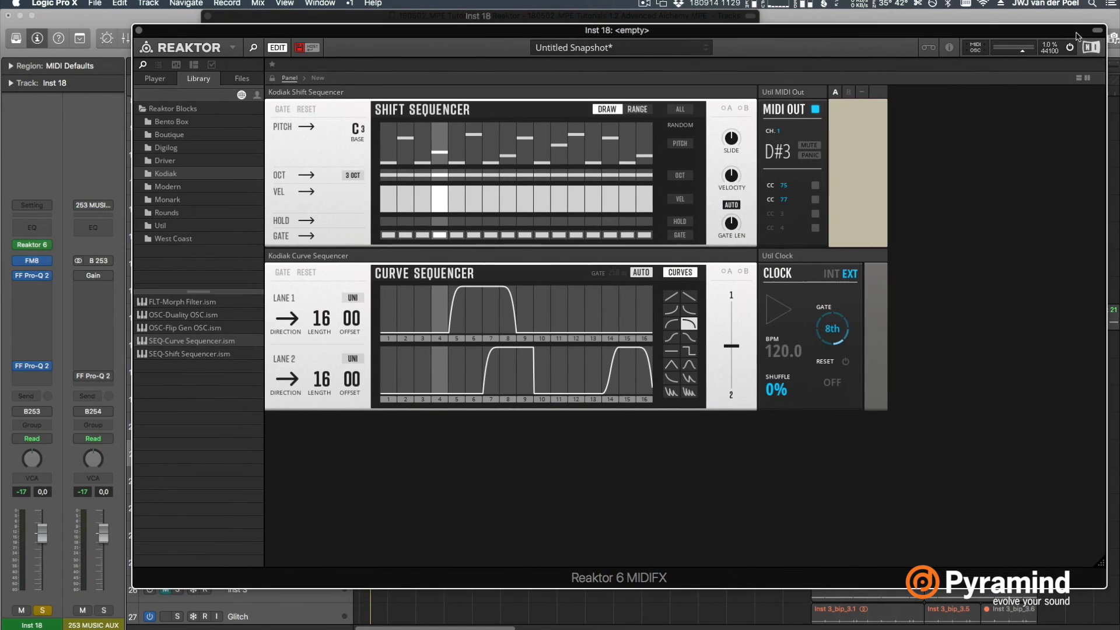